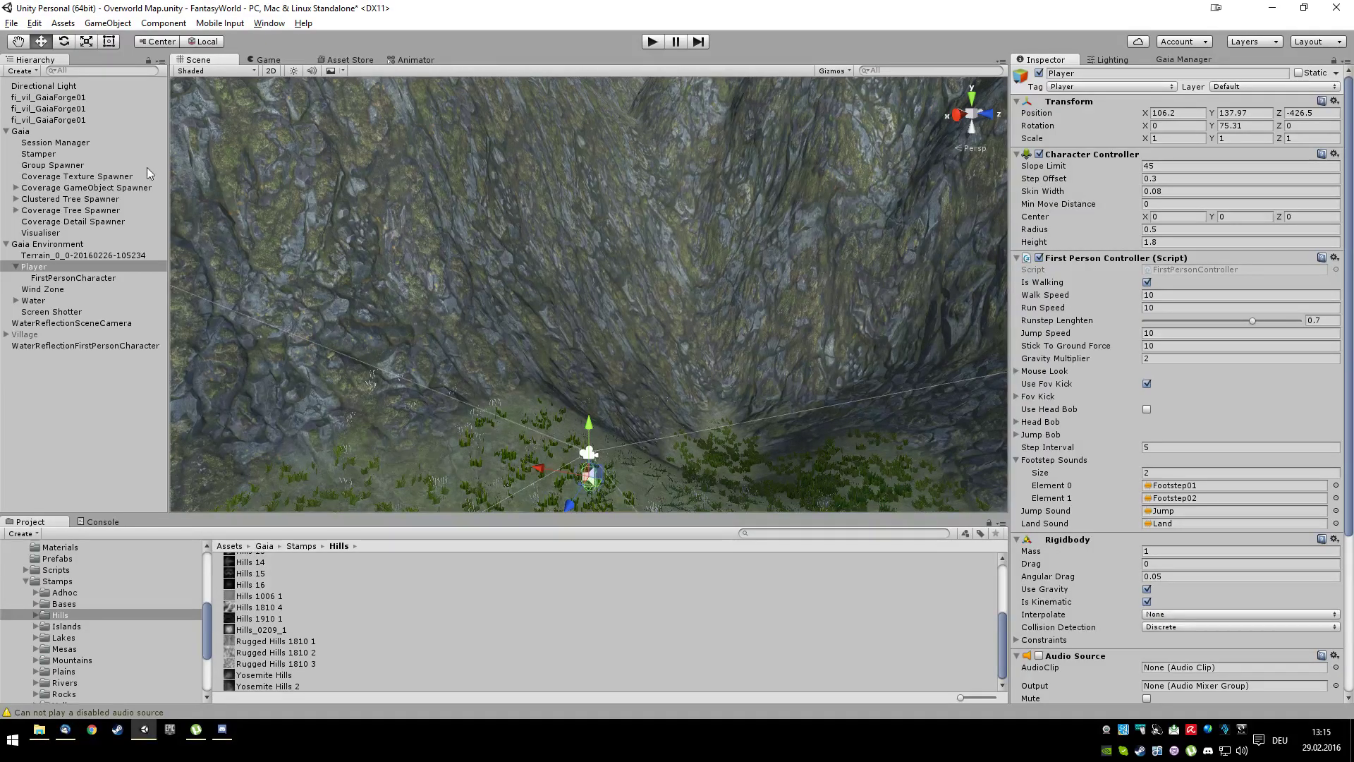
Step: Open the QuickStart prefabs folder of the Cave Adventure kit in the 3DForge assets
{"action": "left_click", "coordinate": [26, 582]}
{"action": "left_click", "coordinate": [203, 563]}
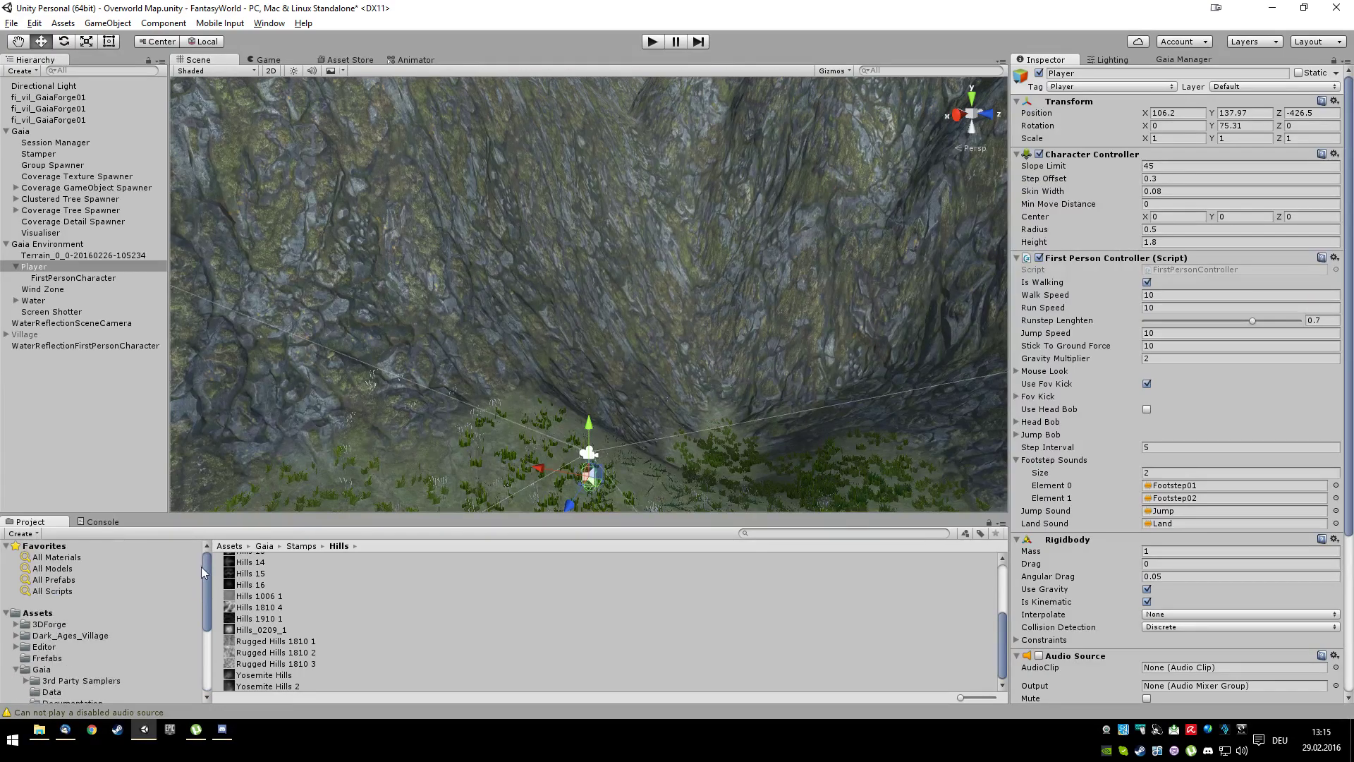
{"action": "left_click", "coordinate": [50, 624]}
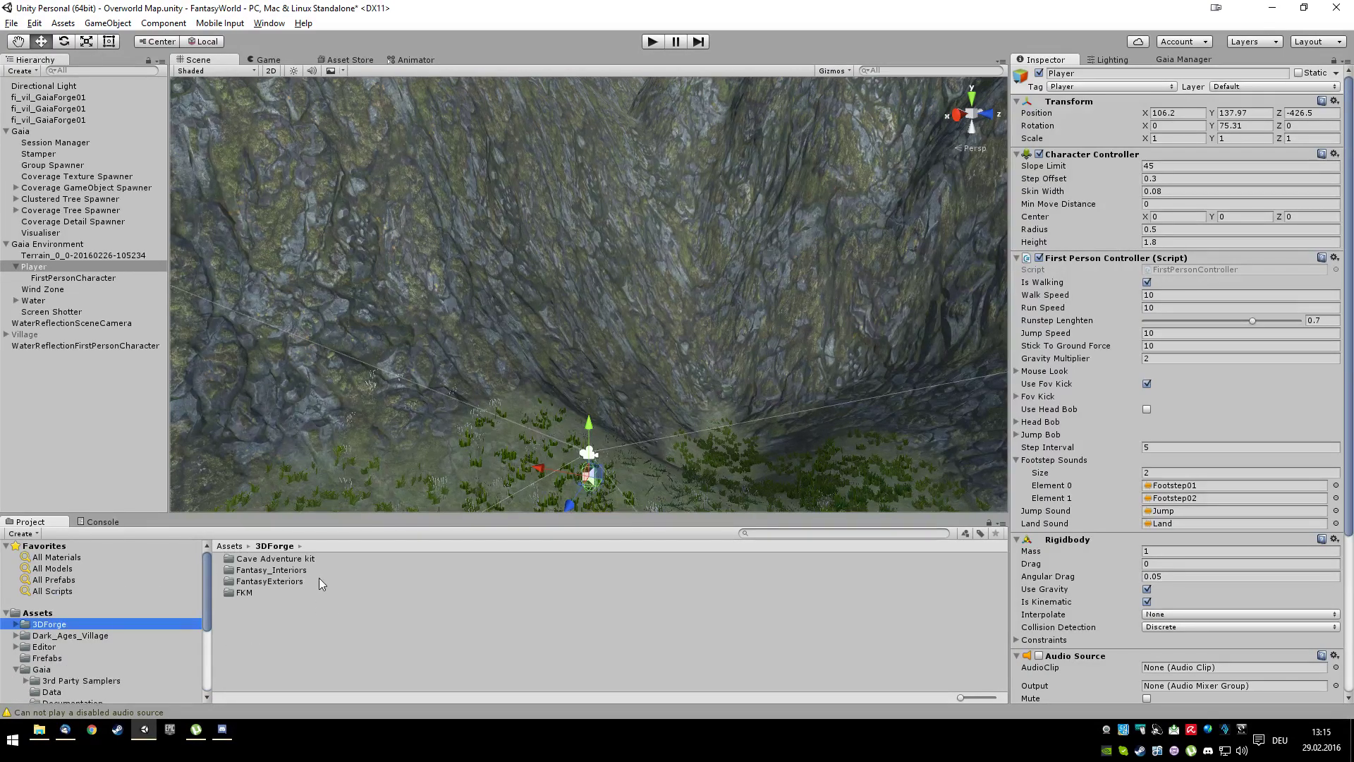
{"action": "double_click", "coordinate": [297, 557]}
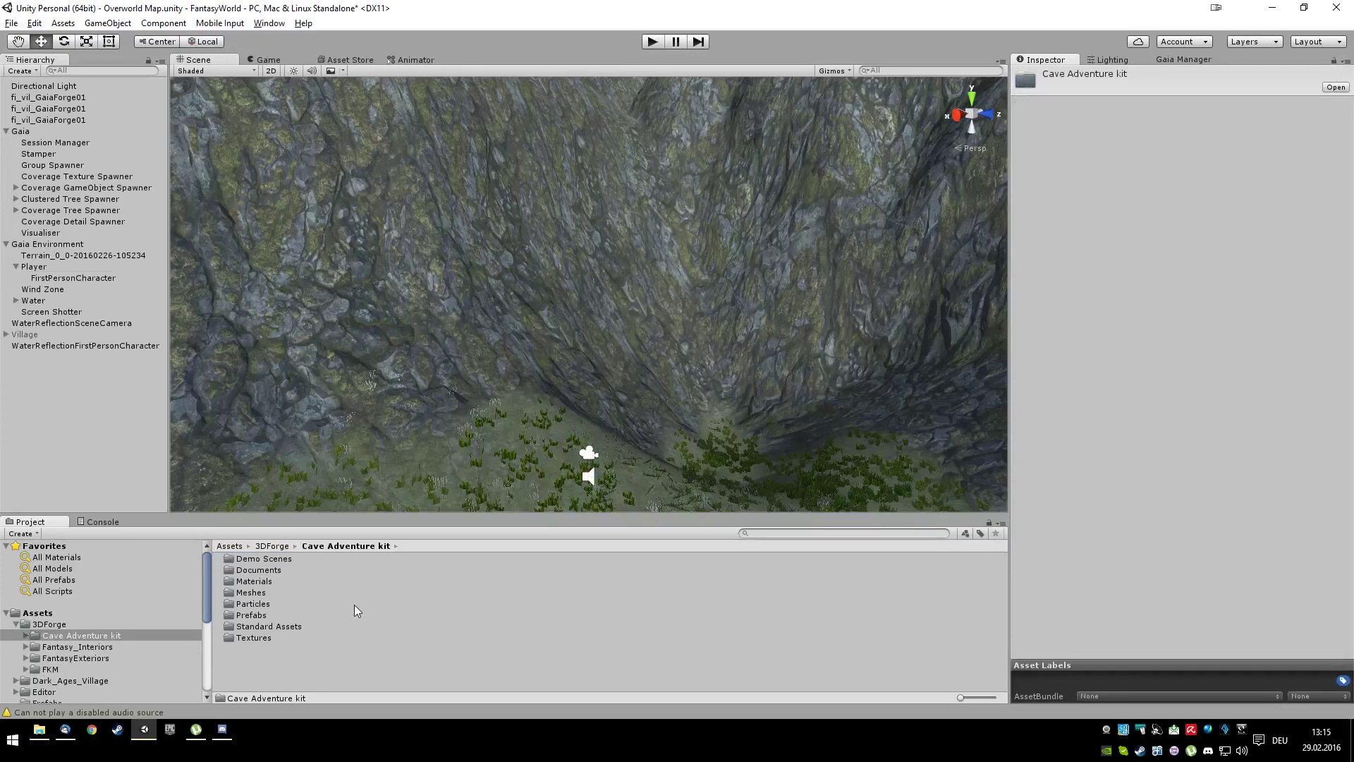
{"action": "double_click", "coordinate": [247, 615]}
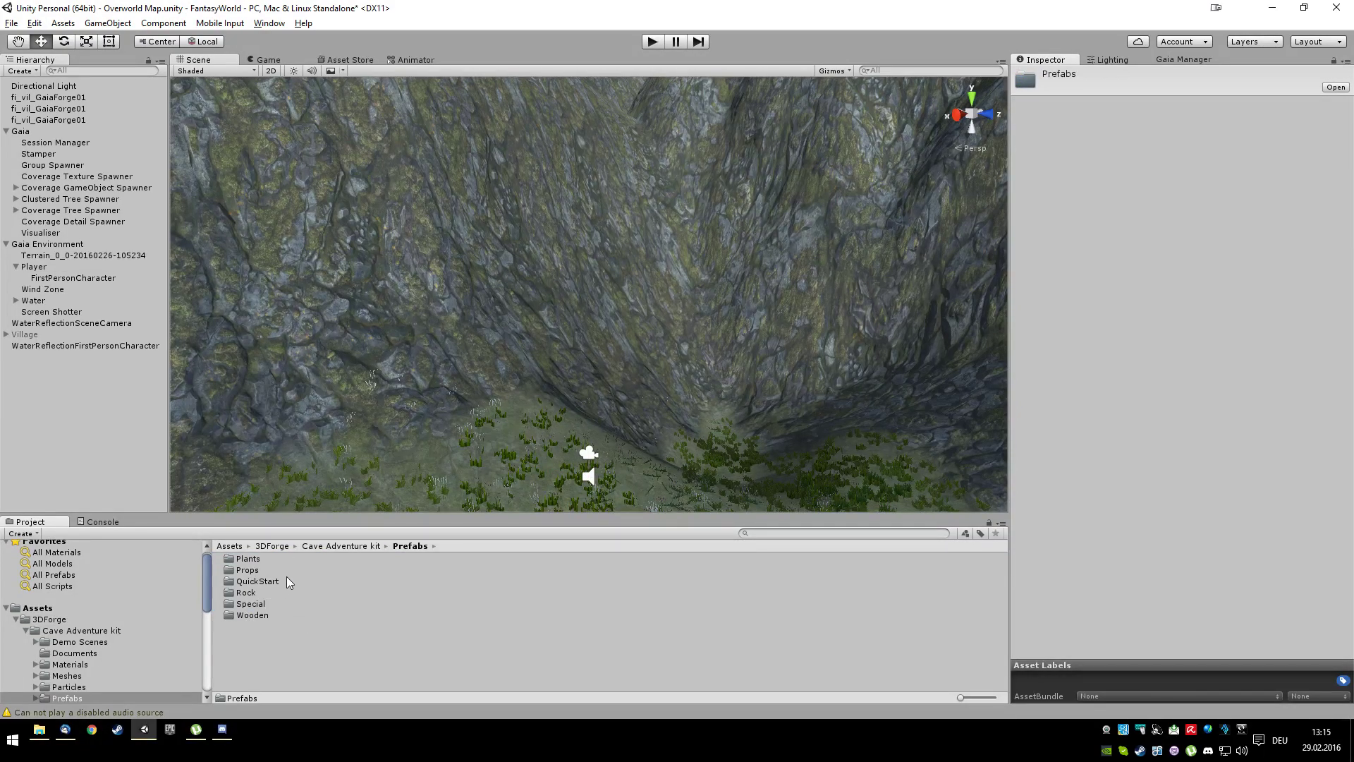
{"action": "double_click", "coordinate": [257, 582]}
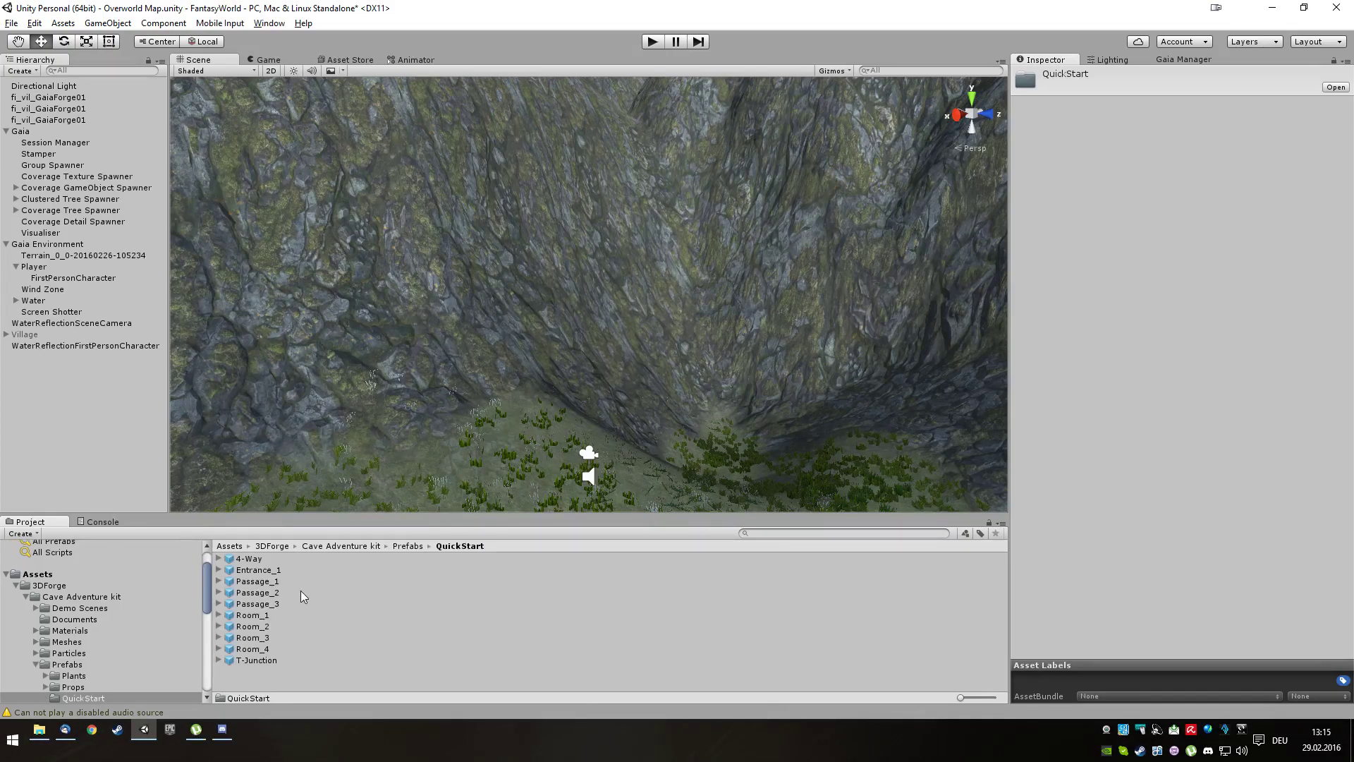
Step: Preview the Entrance_1 prefab and place it at the foot of the cliff, about X 75.24, Y 130.25, Z -432.88
{"action": "left_click", "coordinate": [268, 572]}
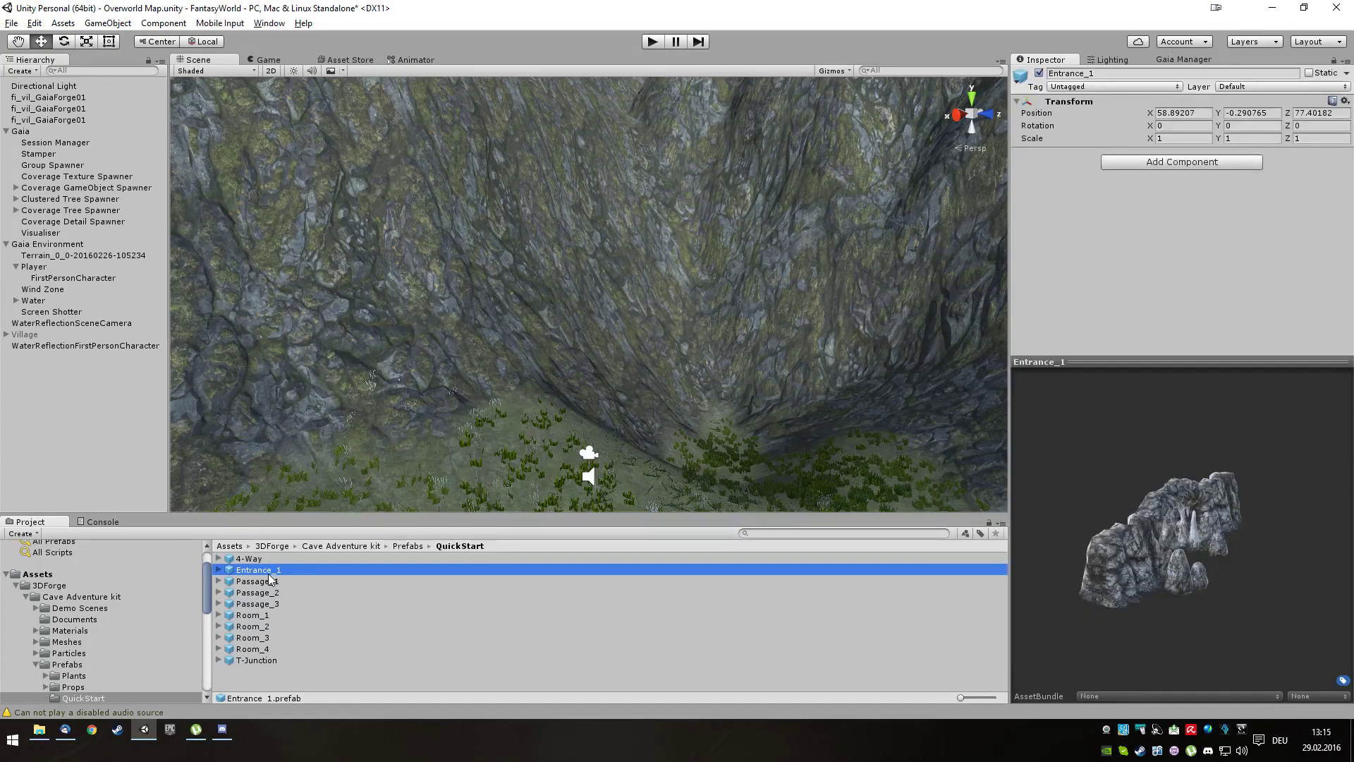
{"action": "left_click_drag", "start_coordinate": [1174, 568], "coordinate": [1060, 569]}
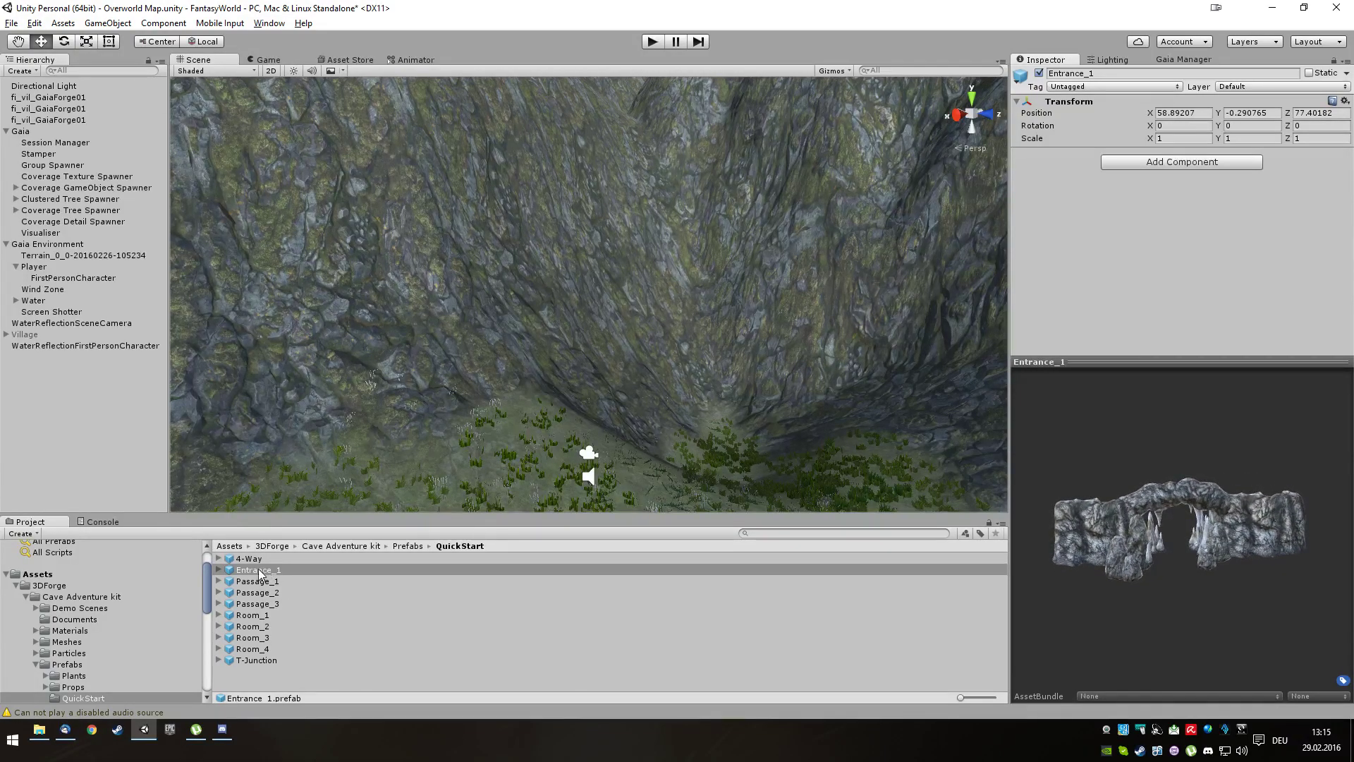
{"action": "left_click_drag", "start_coordinate": [258, 570], "coordinate": [684, 427]}
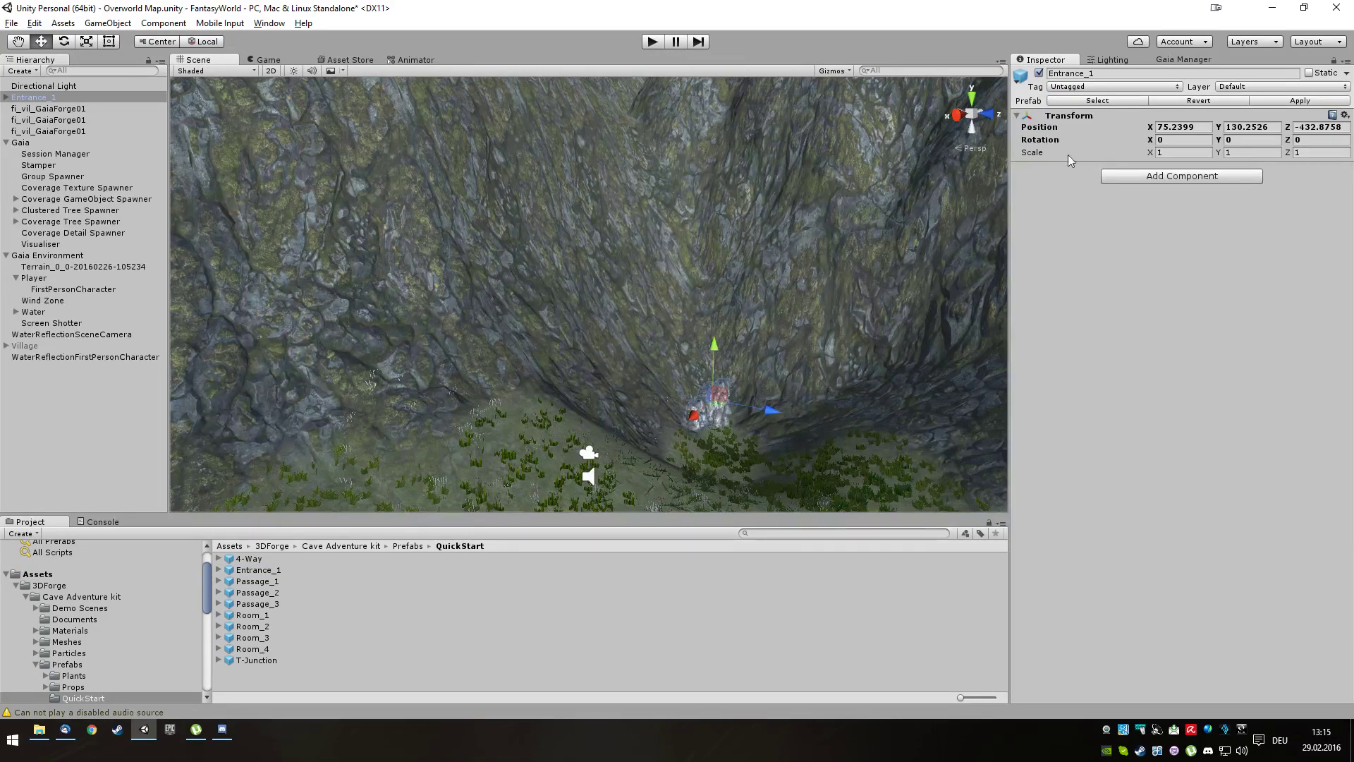
Step: Set the Y rotation of Entrance_1 to 71.43 so it faces the clearing
{"action": "left_click", "coordinate": [1245, 140]}
{"action": "type", "text": "25.15"}
{"action": "left_click_drag", "start_coordinate": [1218, 140], "coordinate": [1329, 77]}
{"action": "left_click_drag", "start_coordinate": [228, 328], "coordinate": [812, 54]}
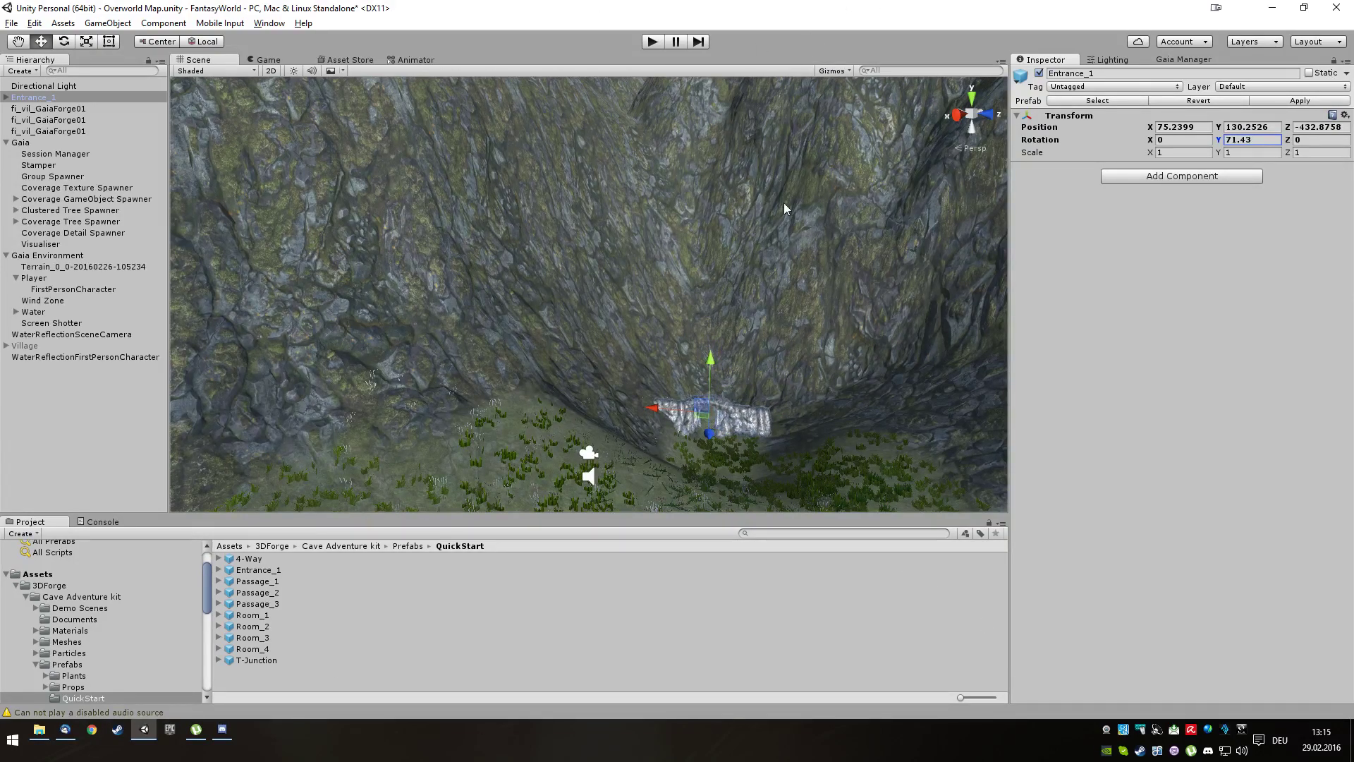
Step: Move Entrance_1 horizontally into the cliff gap, to about X 68.63, Z -432.97
{"action": "right_click_drag", "start_coordinate": [780, 402], "coordinate": [837, 568]}
{"action": "left_click_drag", "start_coordinate": [835, 354], "coordinate": [893, 345]}
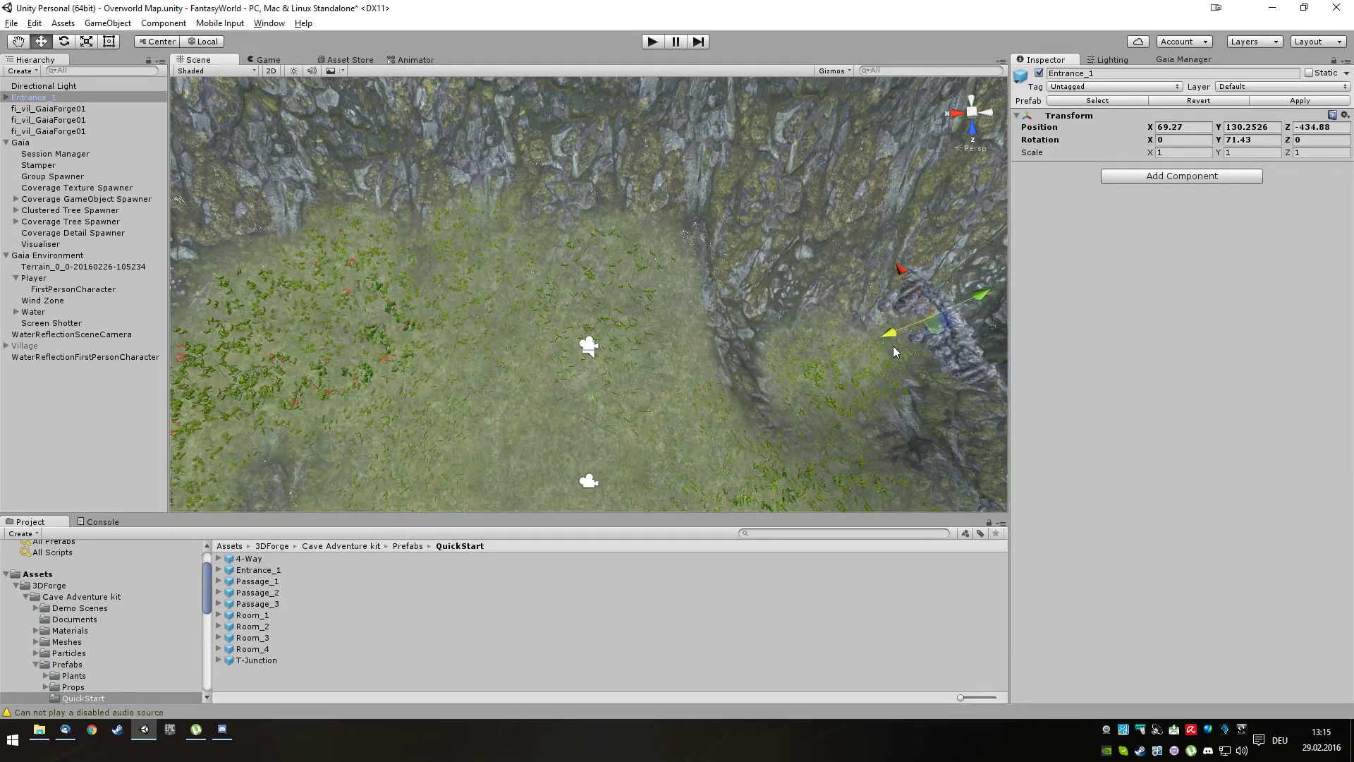
{"action": "right_click_drag", "start_coordinate": [873, 392], "coordinate": [585, 291]}
{"action": "key", "text": "w"}
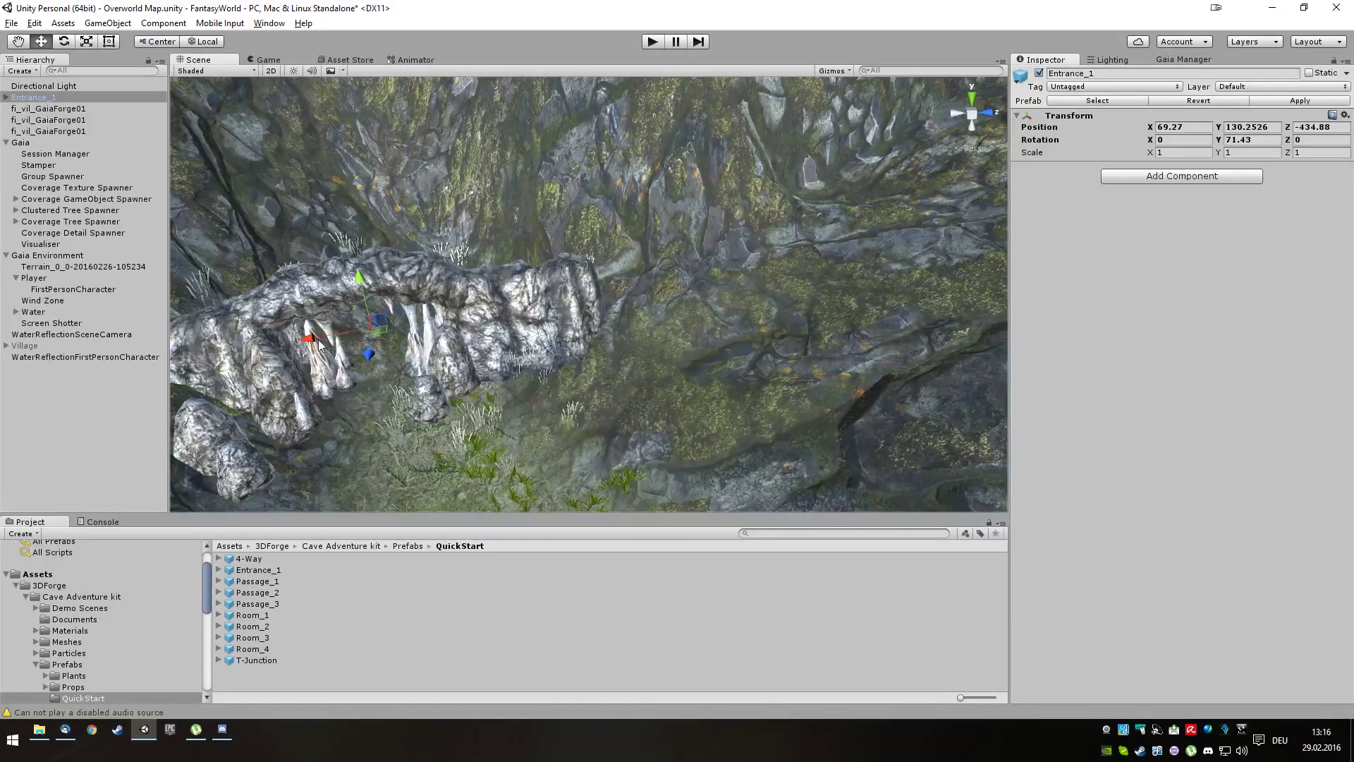
{"action": "left_click_drag", "start_coordinate": [308, 341], "coordinate": [383, 334]}
Step: Lower Entrance_1 into the ground, to about Y 128.73
{"action": "right_click_drag", "start_coordinate": [383, 335], "coordinate": [424, 219]}
{"action": "key", "text": "w"}
{"action": "key", "text": "s"}
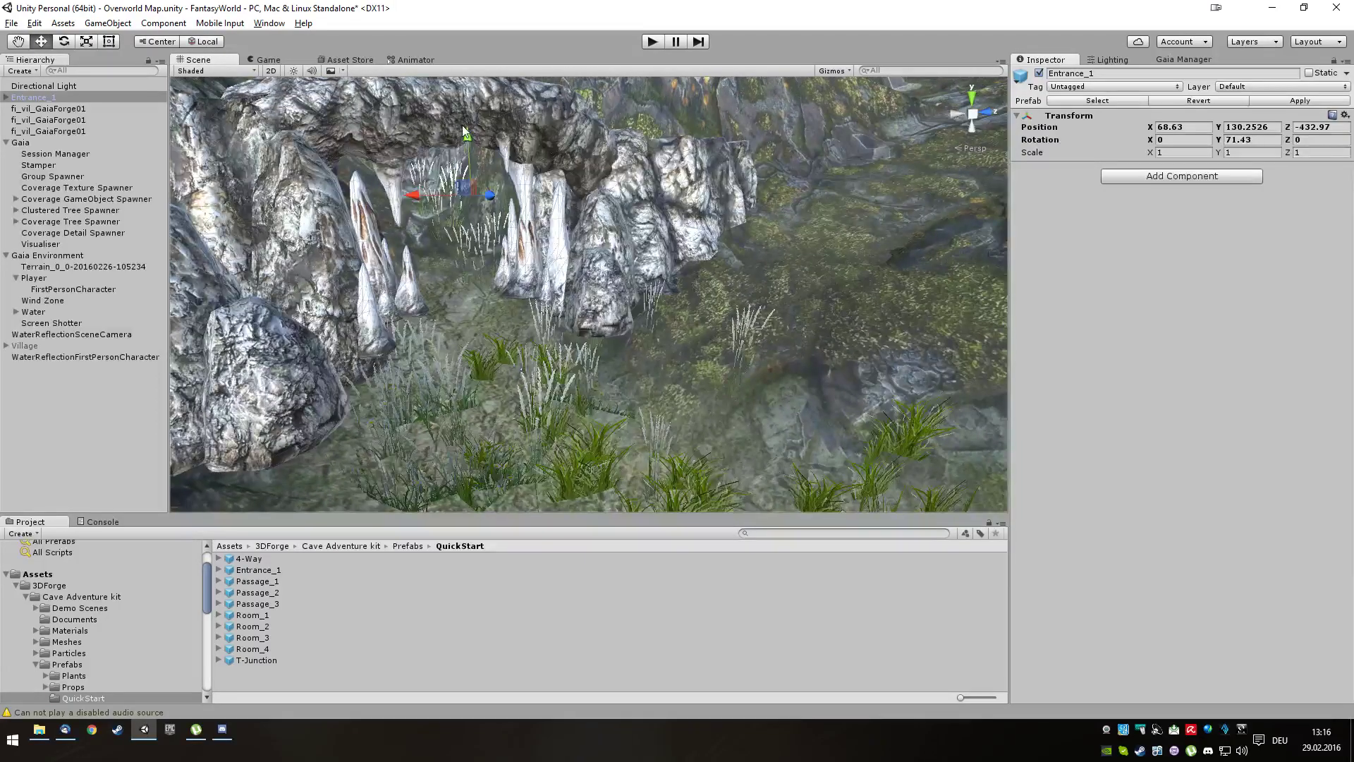
{"action": "left_click_drag", "start_coordinate": [464, 130], "coordinate": [445, 226]}
{"action": "right_click_drag", "start_coordinate": [493, 460], "coordinate": [599, 530]}
{"action": "scroll", "coordinate": [696, 337], "scroll_direction": "down", "scroll_amount": 3}
{"action": "right_click_drag", "start_coordinate": [695, 336], "coordinate": [633, 374]}
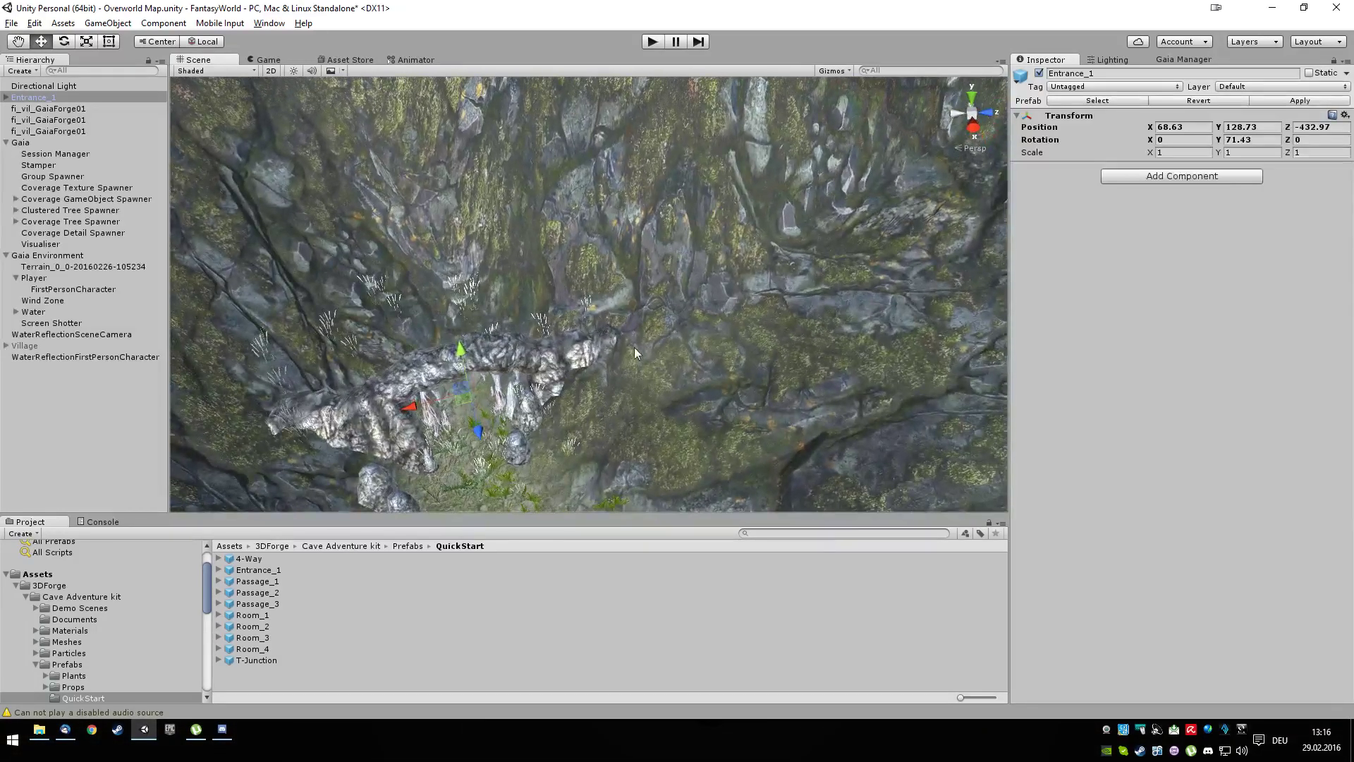
Step: Select the terrain, reduce the Paint Details brush size to 9 and erase the grass around the cave entrance
{"action": "left_click", "coordinate": [70, 271]}
{"action": "left_click", "coordinate": [1227, 171]}
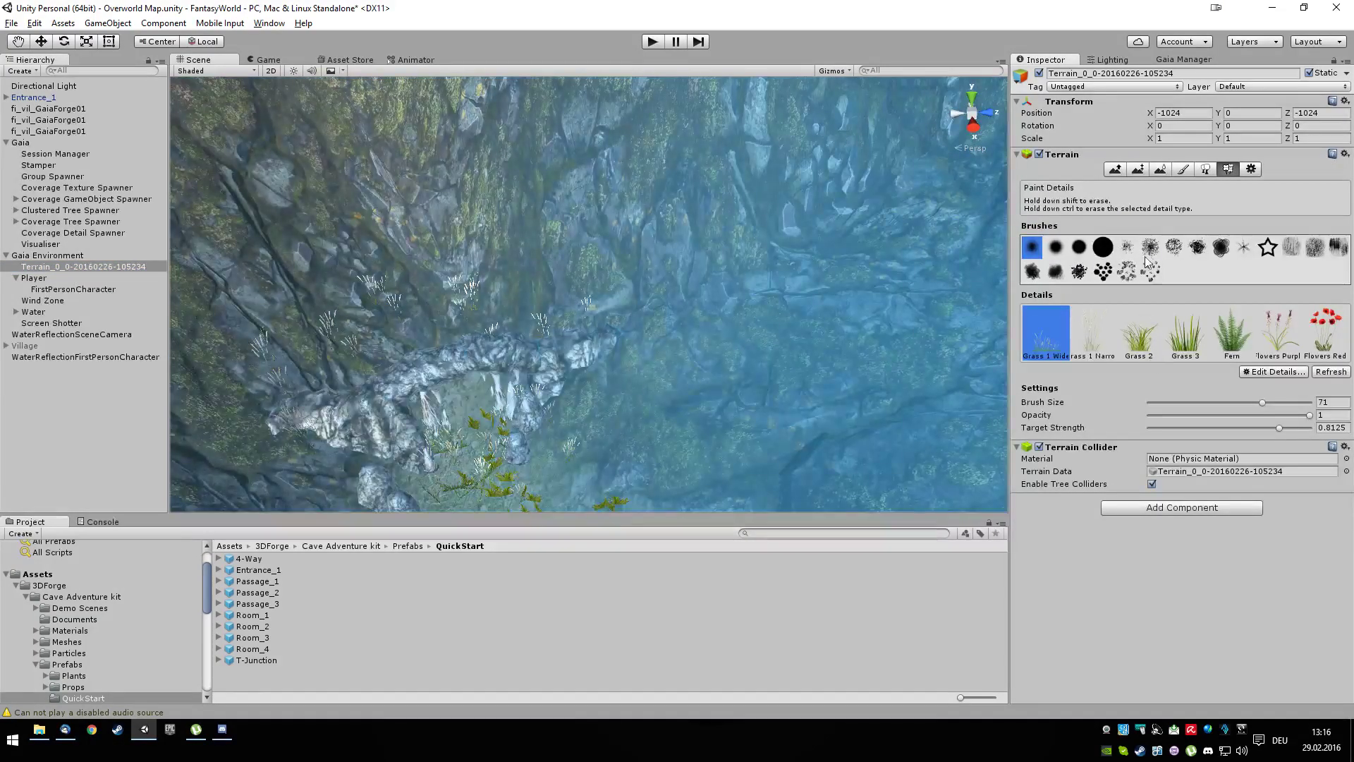
{"action": "left_click_drag", "start_coordinate": [1208, 402], "coordinate": [1165, 406]}
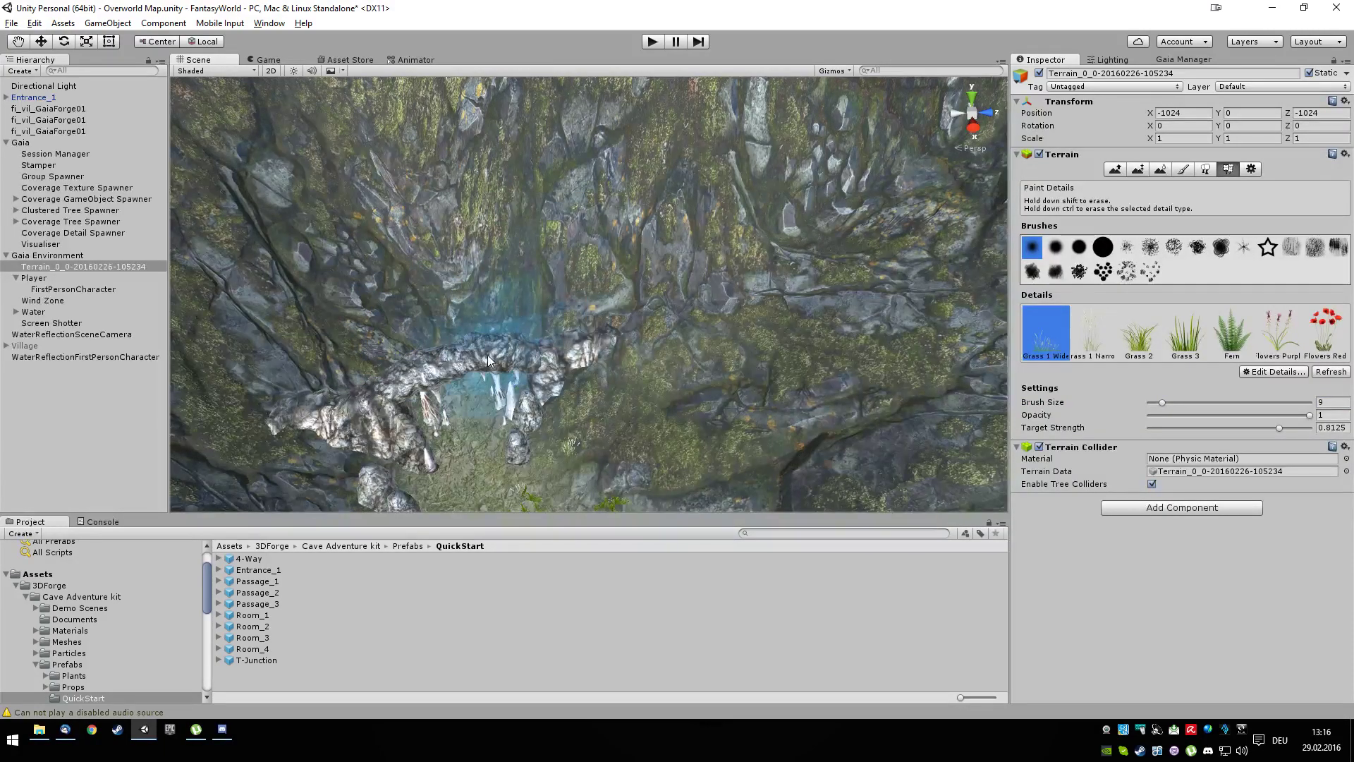
Step: Examine the cave entrance and the surrounding vegetation from a distance and up close
{"action": "scroll", "coordinate": [501, 357], "scroll_direction": "down", "scroll_amount": 5}
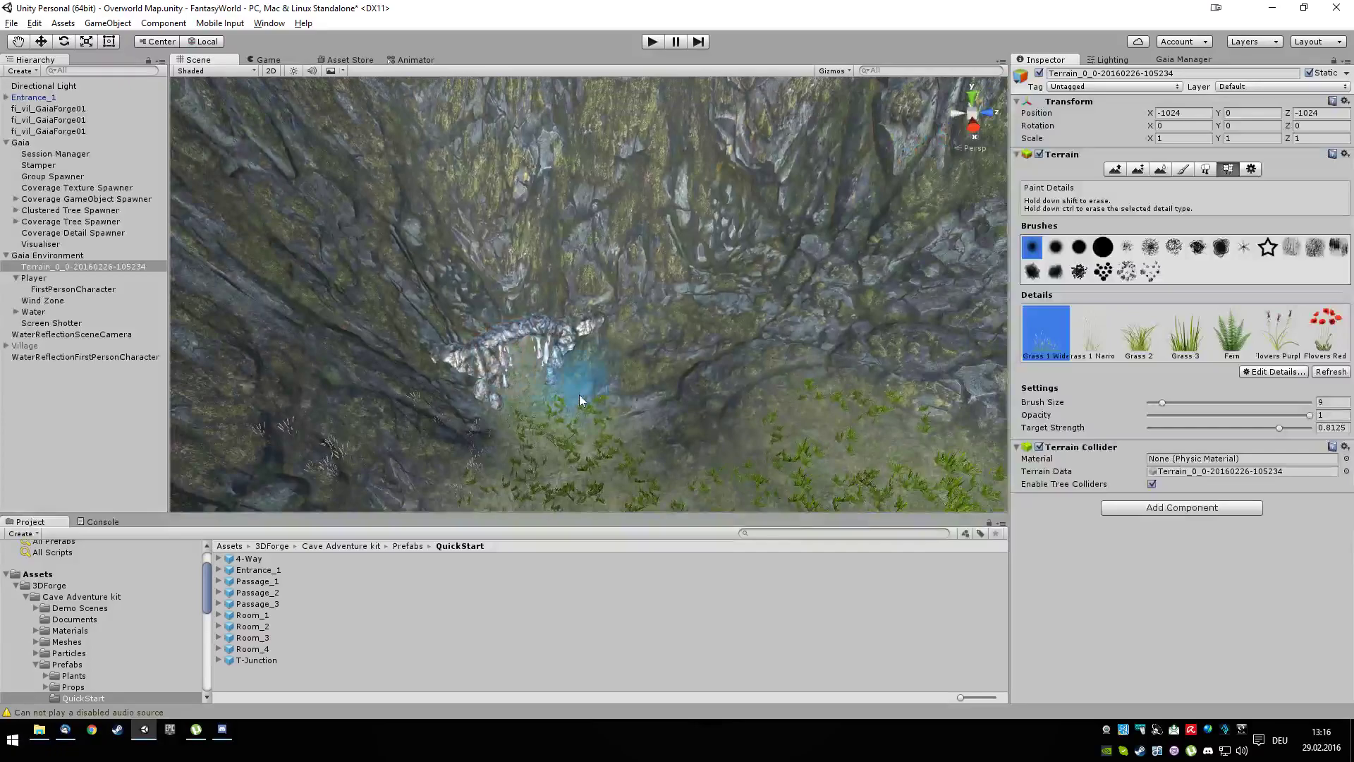
{"action": "left_click_drag", "start_coordinate": [573, 414], "coordinate": [582, 343], "text": "alt"}
{"action": "scroll", "coordinate": [581, 353], "scroll_direction": "down", "scroll_amount": 6}
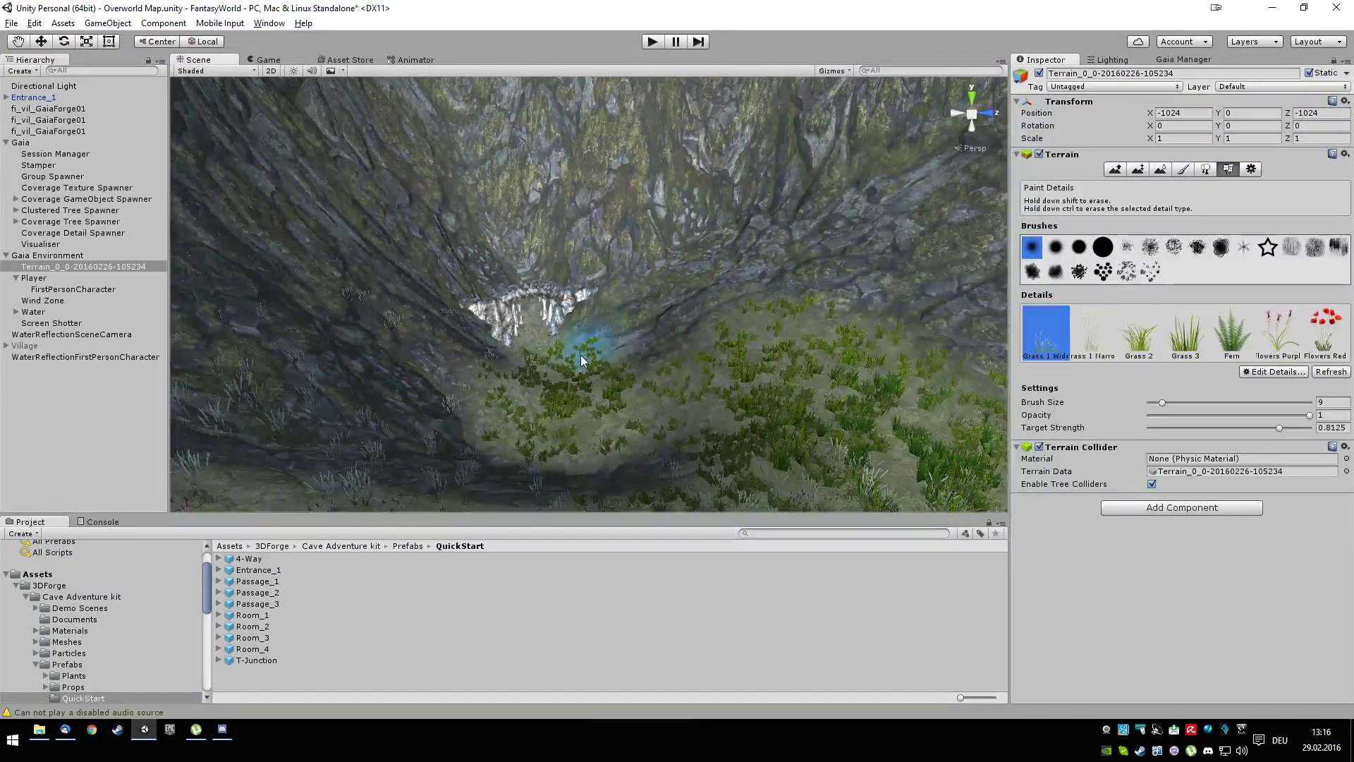
{"action": "scroll", "coordinate": [581, 354], "scroll_direction": "up", "scroll_amount": 5}
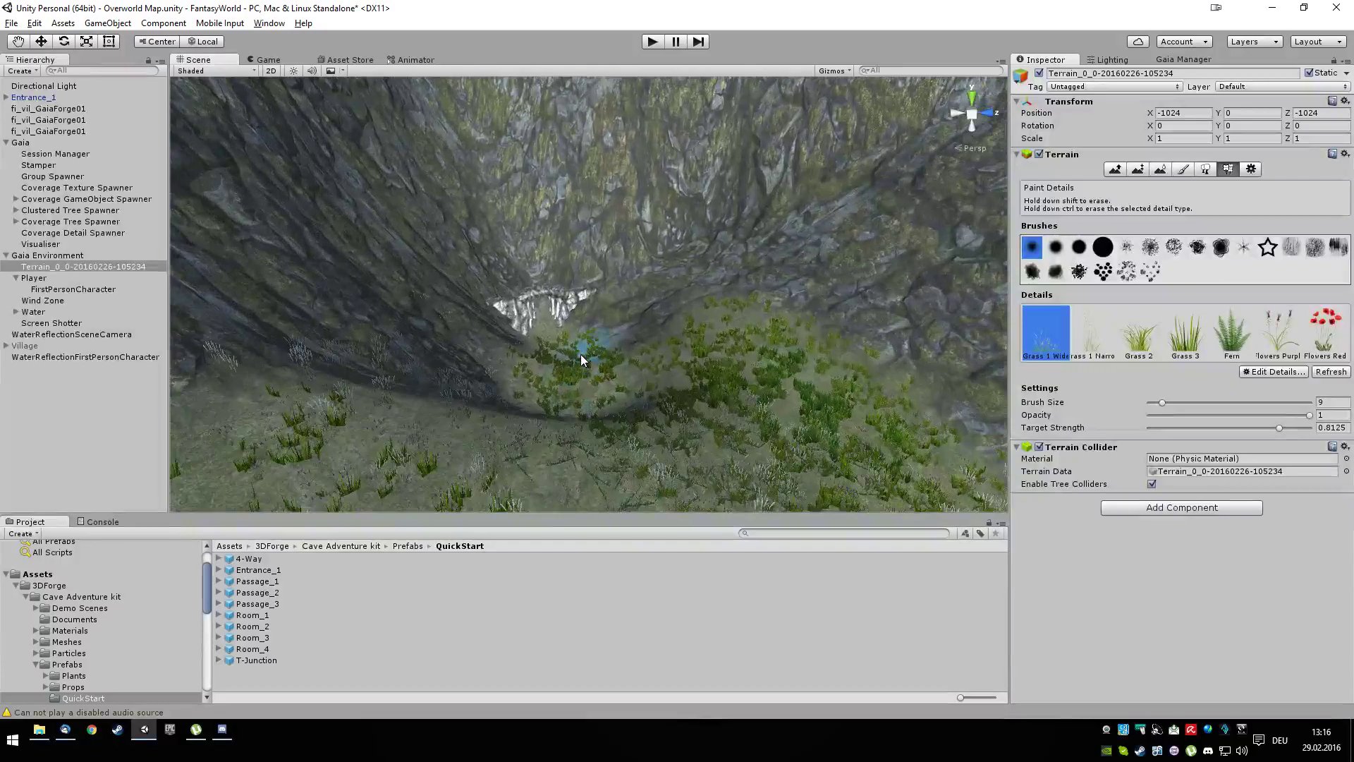
{"action": "scroll", "coordinate": [581, 354], "scroll_direction": "up", "scroll_amount": 3}
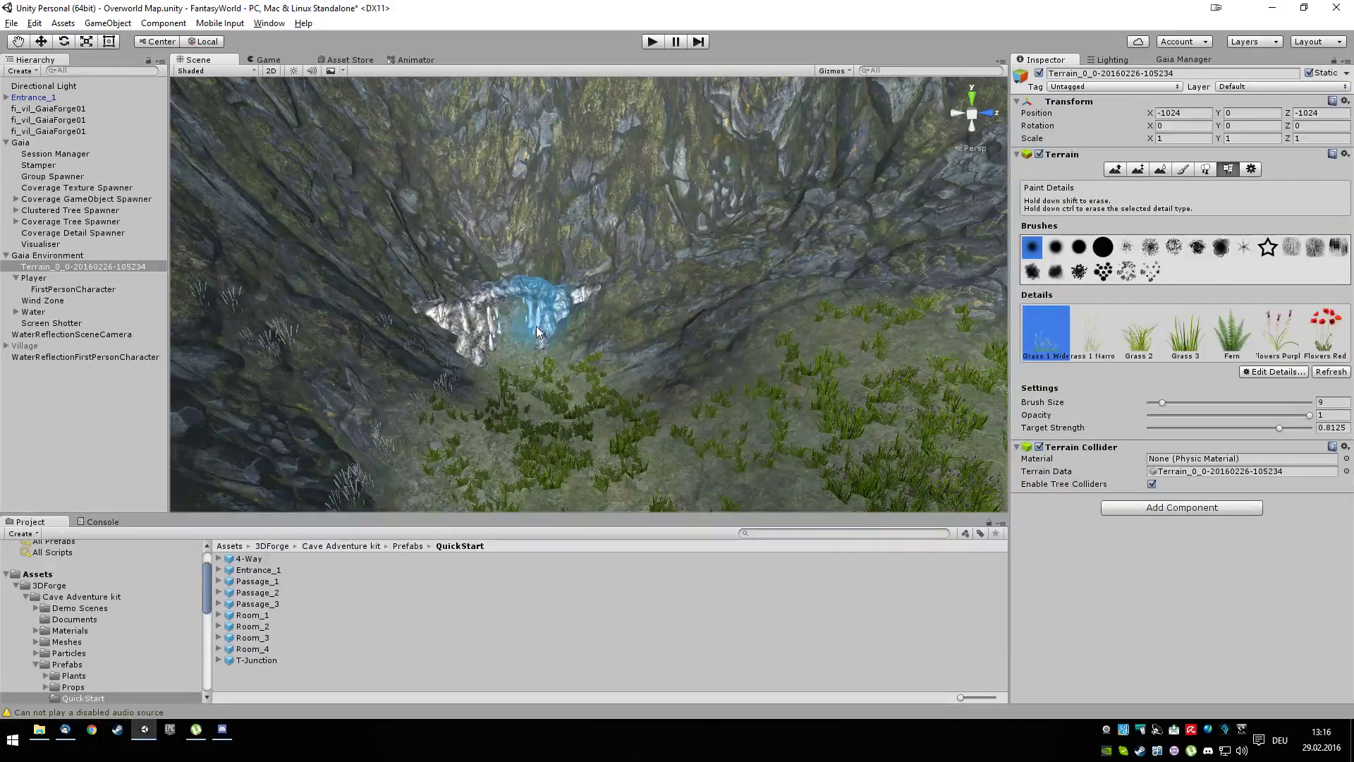
{"action": "scroll", "coordinate": [506, 352], "scroll_direction": "up", "scroll_amount": 2}
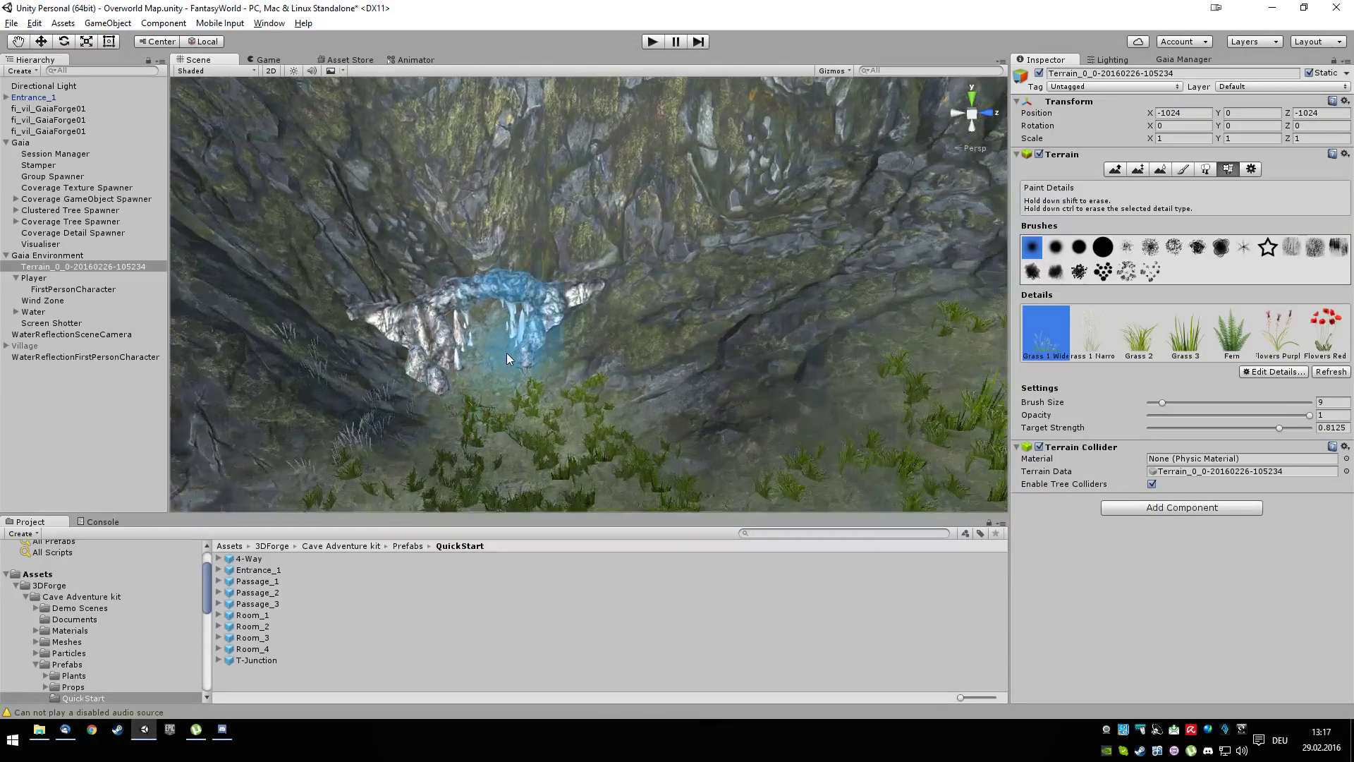
{"action": "scroll", "coordinate": [501, 353], "scroll_direction": "up", "scroll_amount": 2}
{"action": "left_click_drag", "start_coordinate": [508, 381], "coordinate": [606, 502], "text": "alt"}
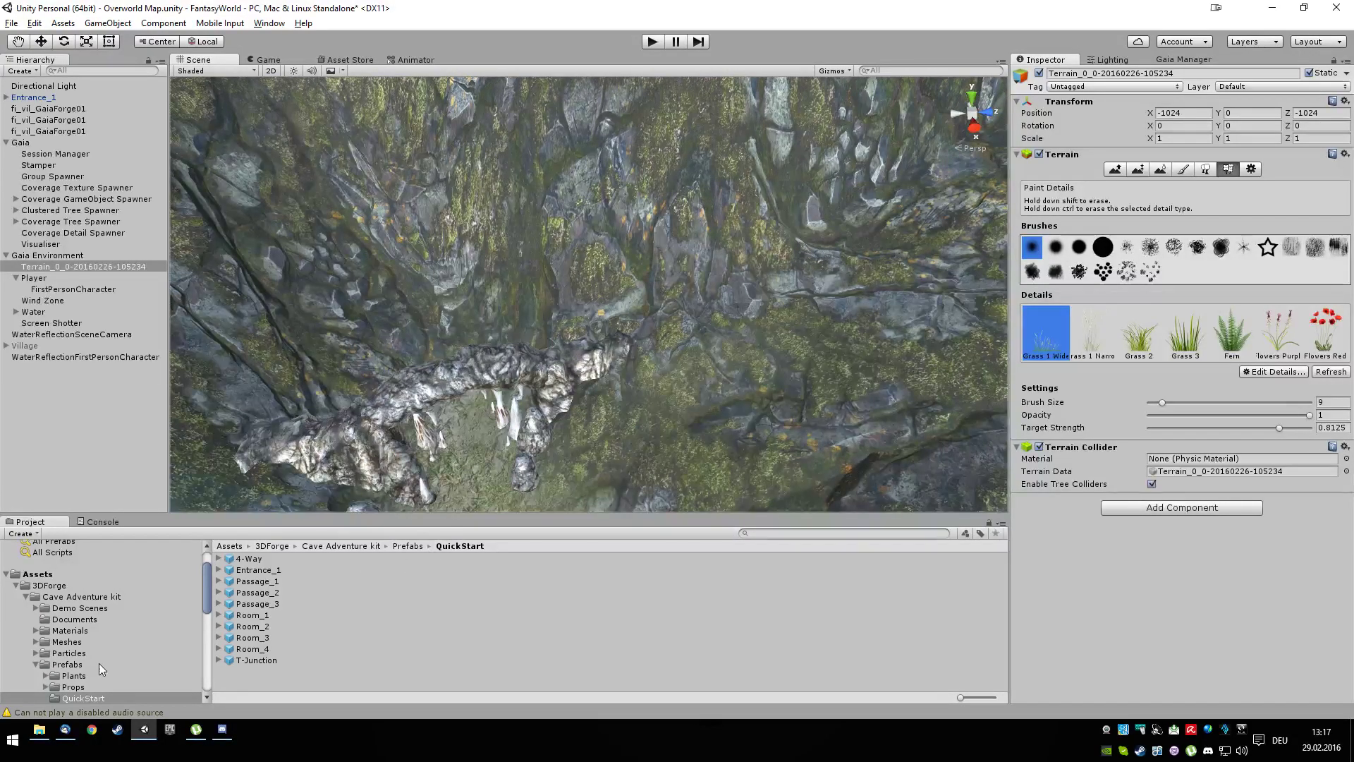
Step: Open the Stalactite & stalacmites folder among the Cave Adventure kit's Shadow rock prefabs
{"action": "left_click", "coordinate": [35, 664]}
{"action": "left_click", "coordinate": [64, 667]}
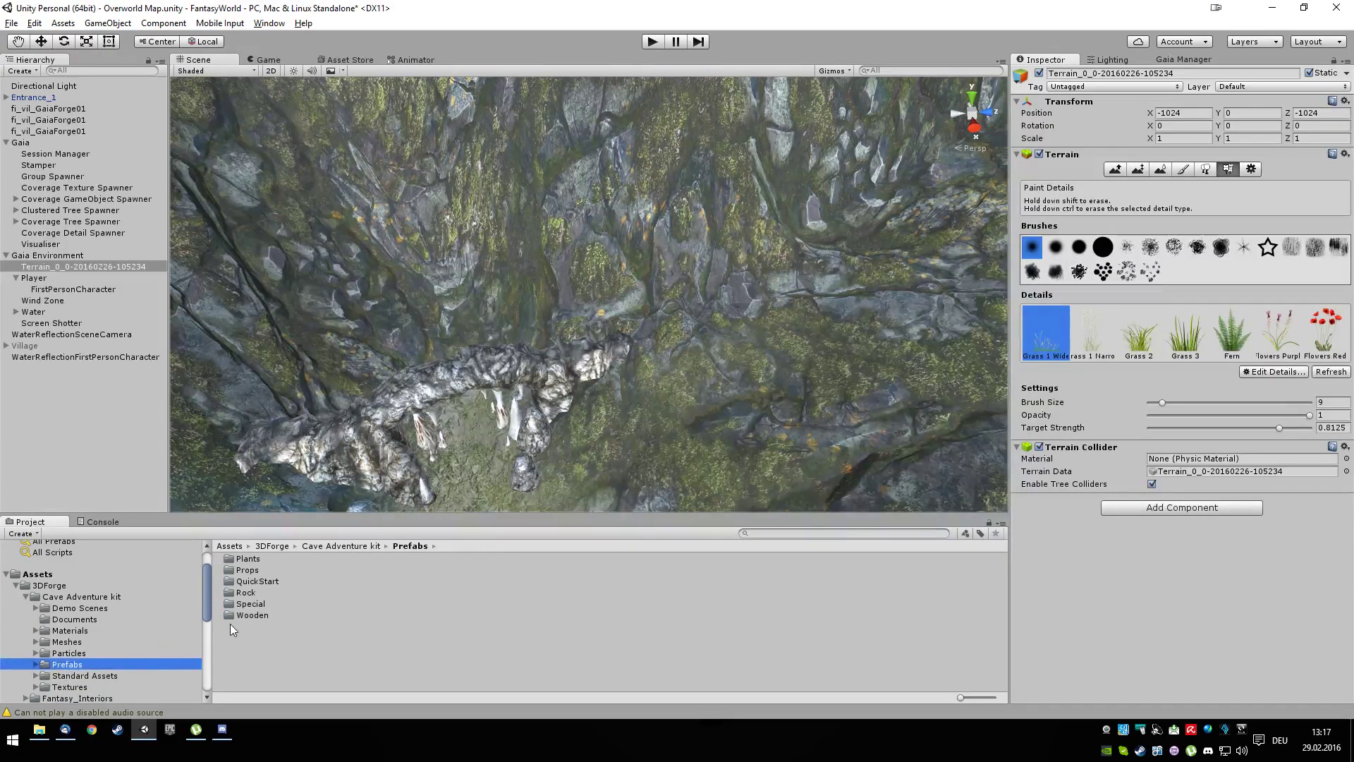
{"action": "double_click", "coordinate": [249, 592]}
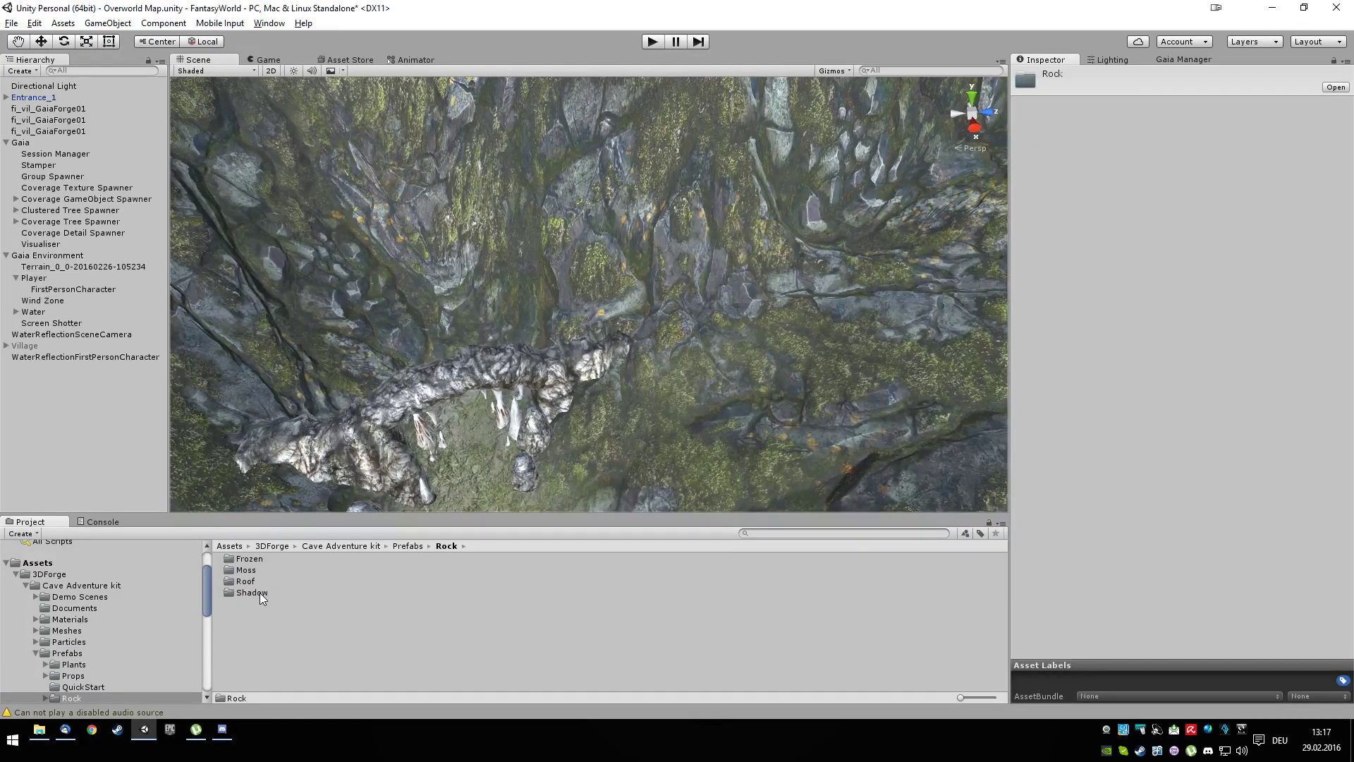
{"action": "double_click", "coordinate": [260, 594]}
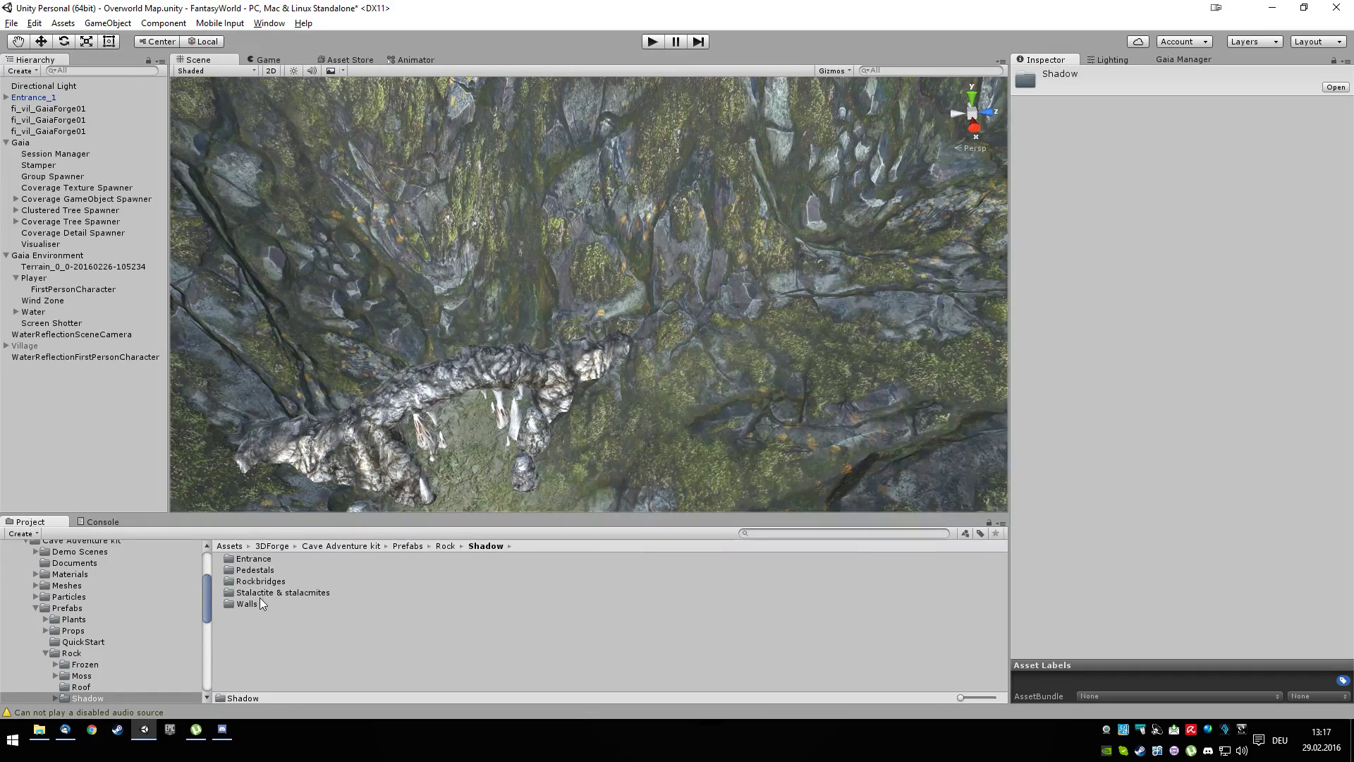
{"action": "double_click", "coordinate": [236, 593]}
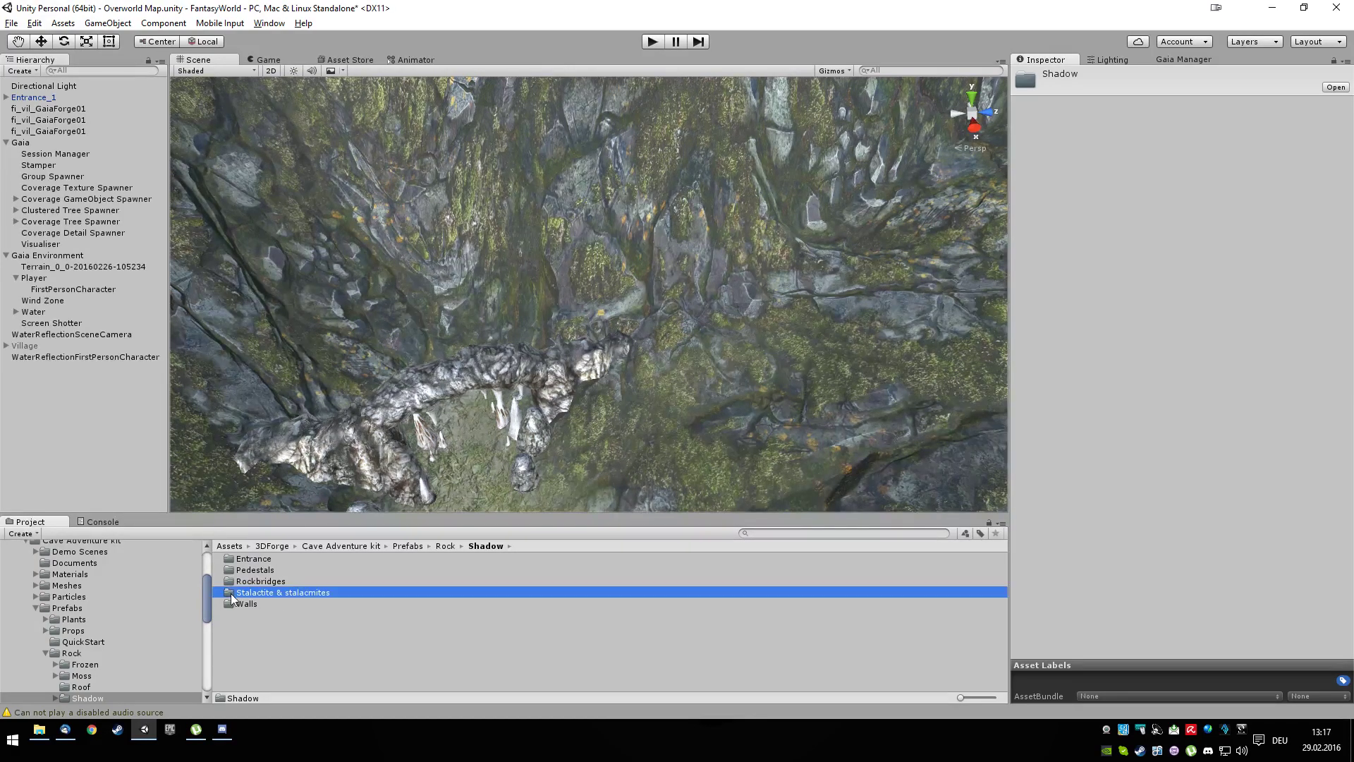
Step: Preview the column and stalagmite prefabs one by one, from shadow_mite_tite_collumn1_ribs to shadow_stalacmite_thin5_smooth
{"action": "left_click", "coordinate": [300, 558]}
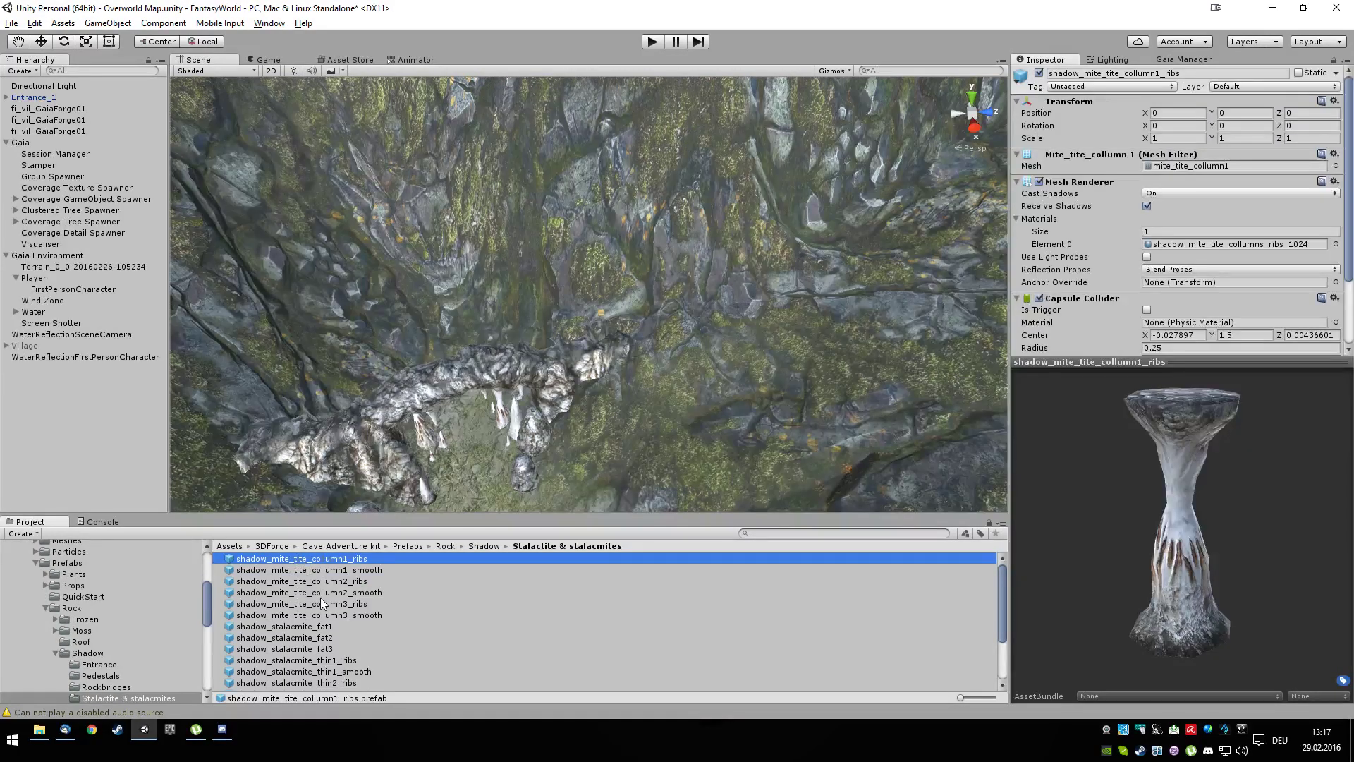
{"action": "key", "text": "Down"}
{"action": "key", "text": "Down"}
{"action": "key", "text": "Down"}
{"action": "key", "text": "Down"}
{"action": "key", "text": "Down"}
{"action": "key", "text": "Down"}
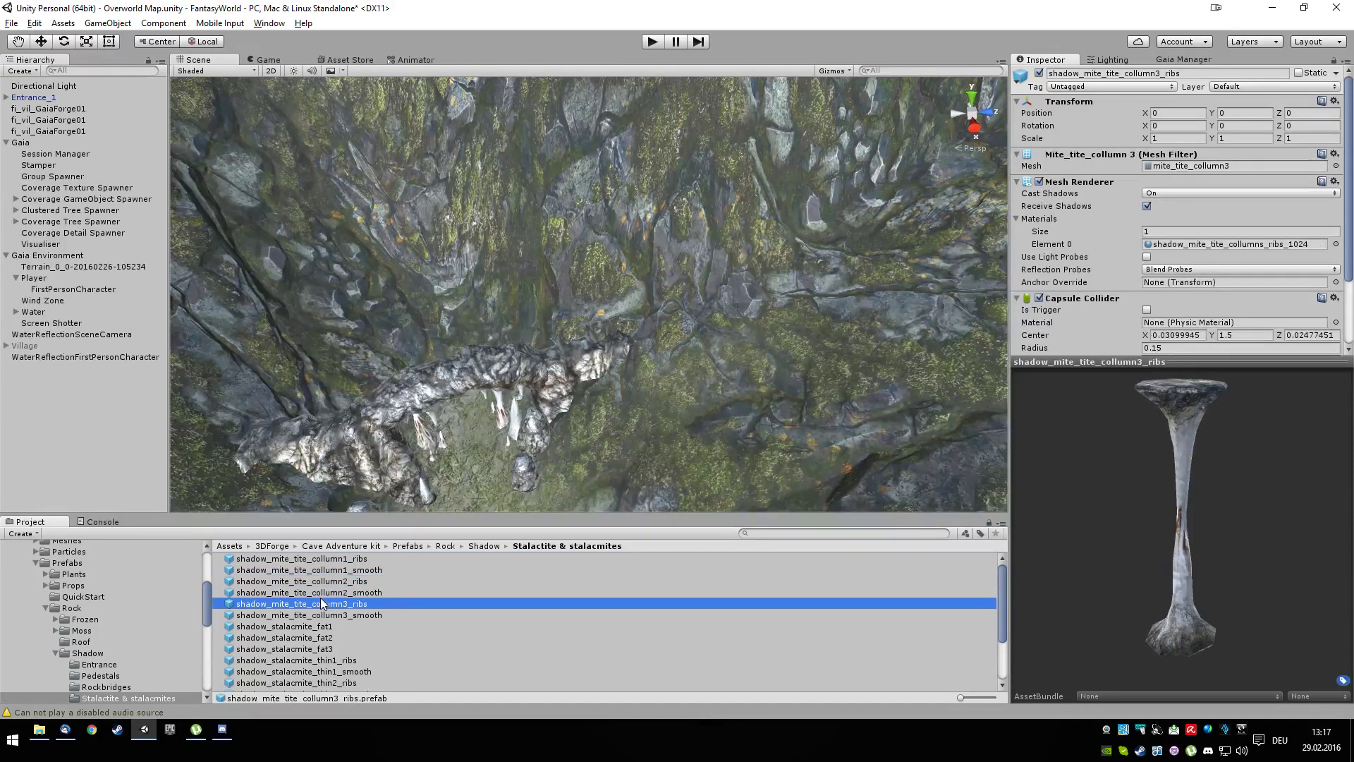
{"action": "key", "text": "Down"}
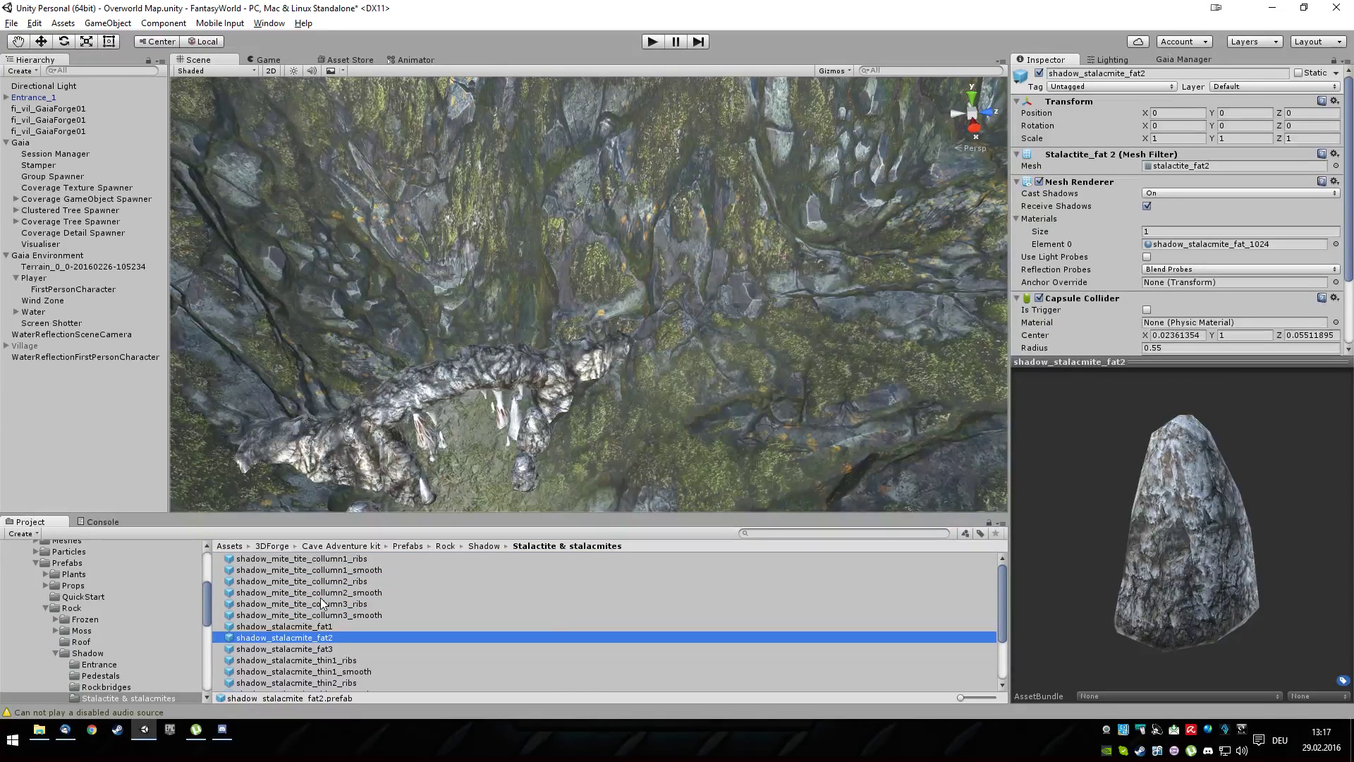
{"action": "key", "text": "Down"}
{"action": "key", "text": "Down"}
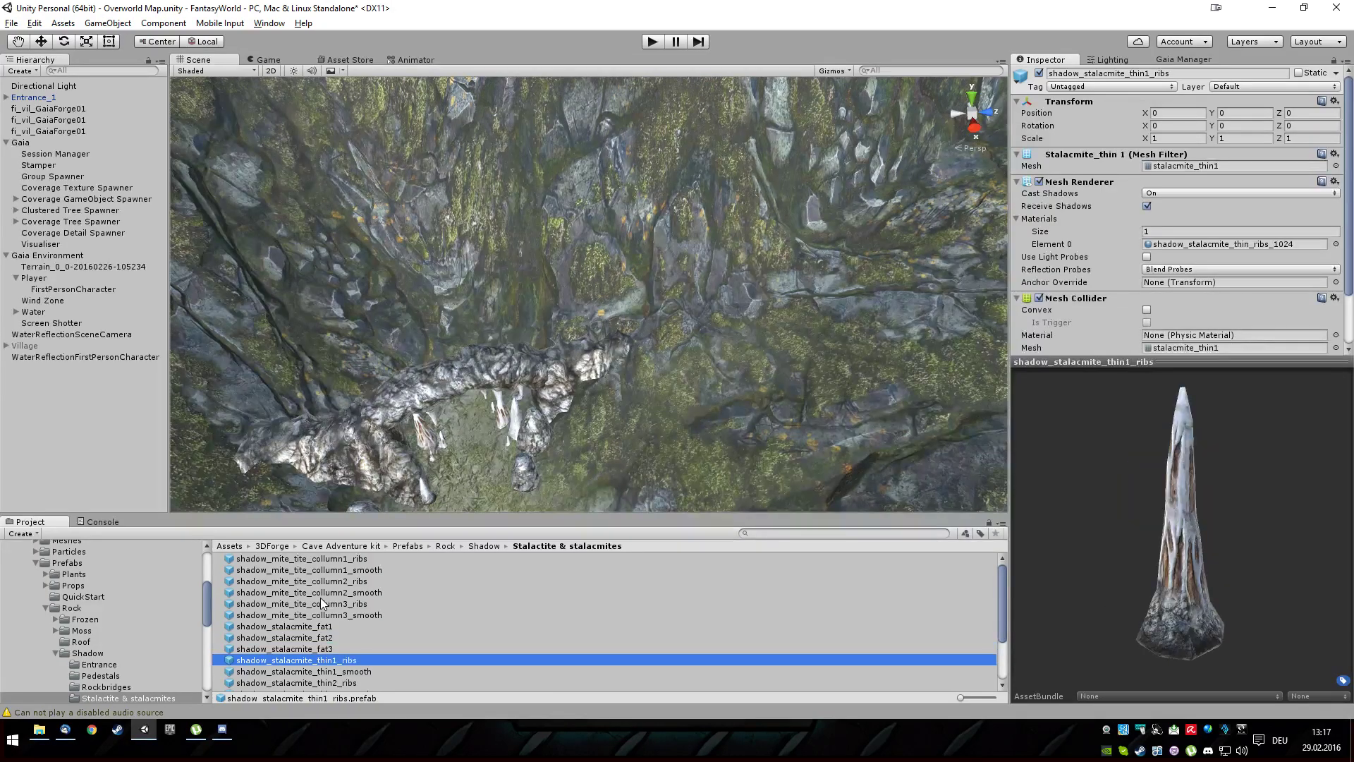
{"action": "key", "text": "Down"}
{"action": "key", "text": "Down"}
{"action": "key", "text": "Down"}
{"action": "key", "text": "Down"}
{"action": "key", "text": "Down"}
{"action": "key", "text": "Down"}
{"action": "key", "text": "Down"}
{"action": "key", "text": "Down"}
{"action": "key", "text": "Down"}
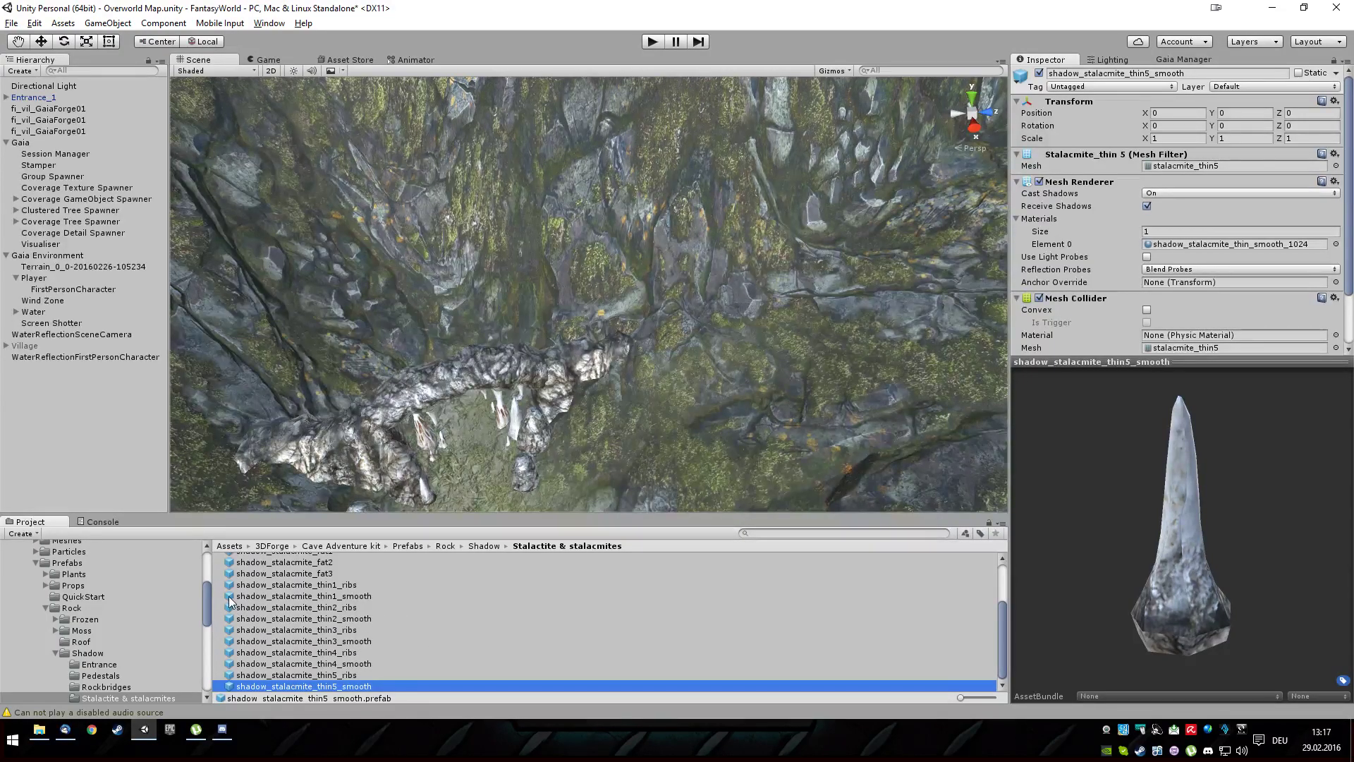
Step: Open the Lod prefab folder of MotuProprio's RealRock Vol I in Gaia's 3rd Party Samplers
{"action": "left_click_drag", "start_coordinate": [206, 598], "coordinate": [193, 653]}
{"action": "scroll", "coordinate": [190, 656], "scroll_direction": "down", "scroll_amount": 2}
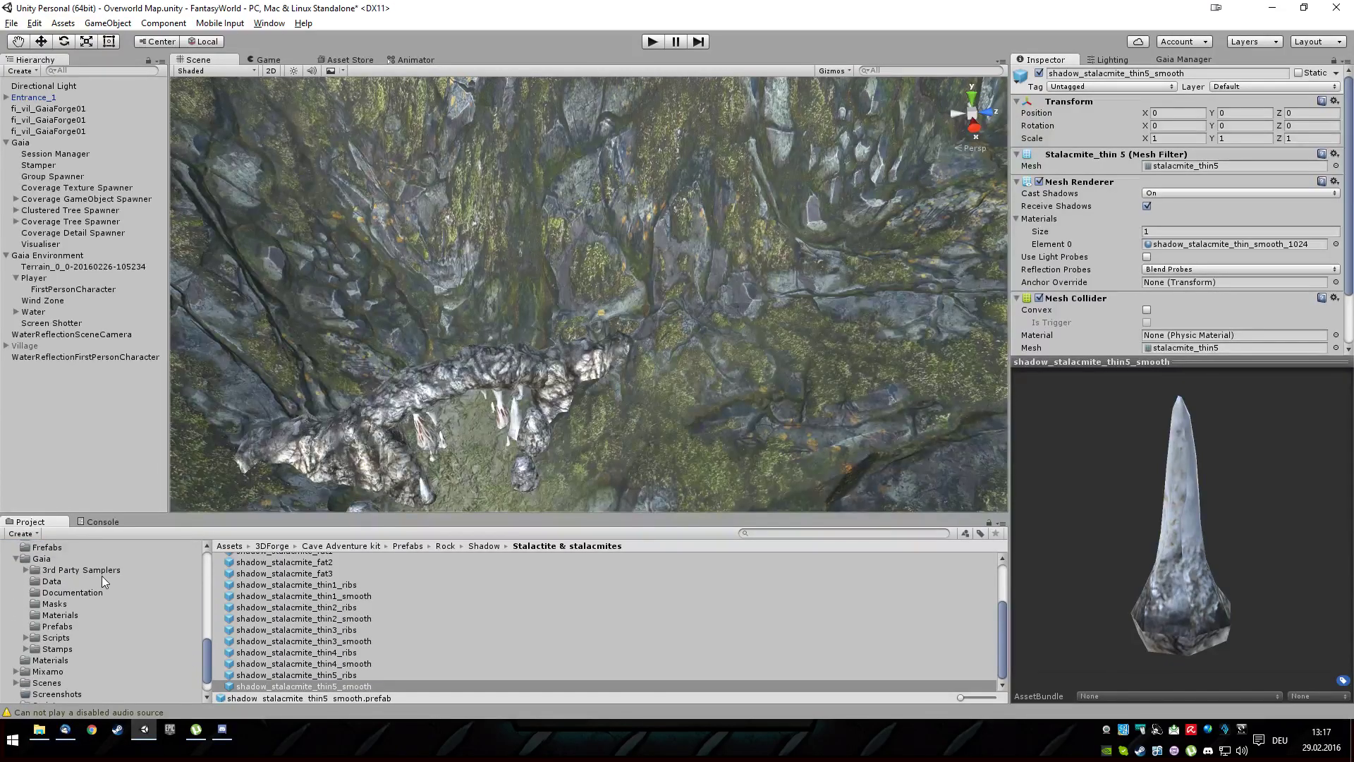
{"action": "left_click", "coordinate": [100, 571]}
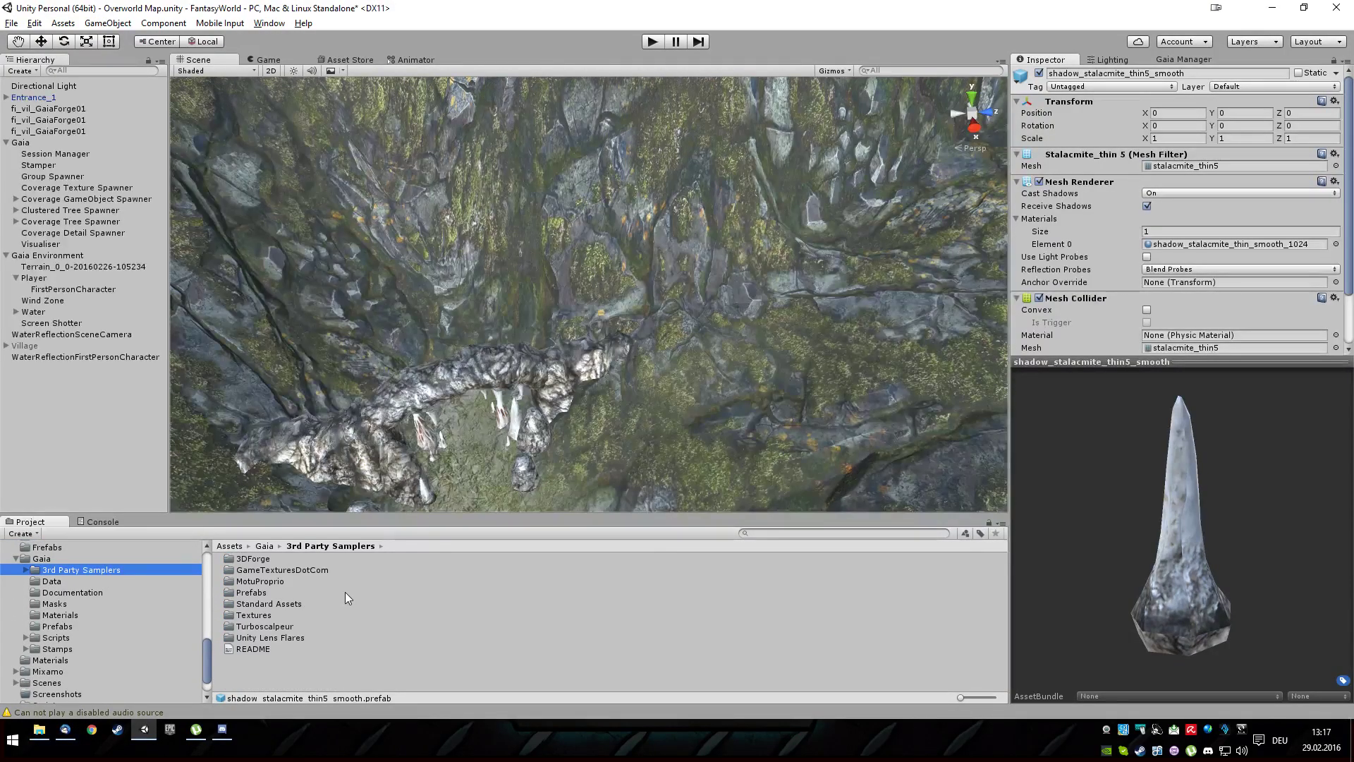
{"action": "left_click", "coordinate": [270, 580]}
{"action": "double_click", "coordinate": [265, 583]}
{"action": "double_click", "coordinate": [265, 562]}
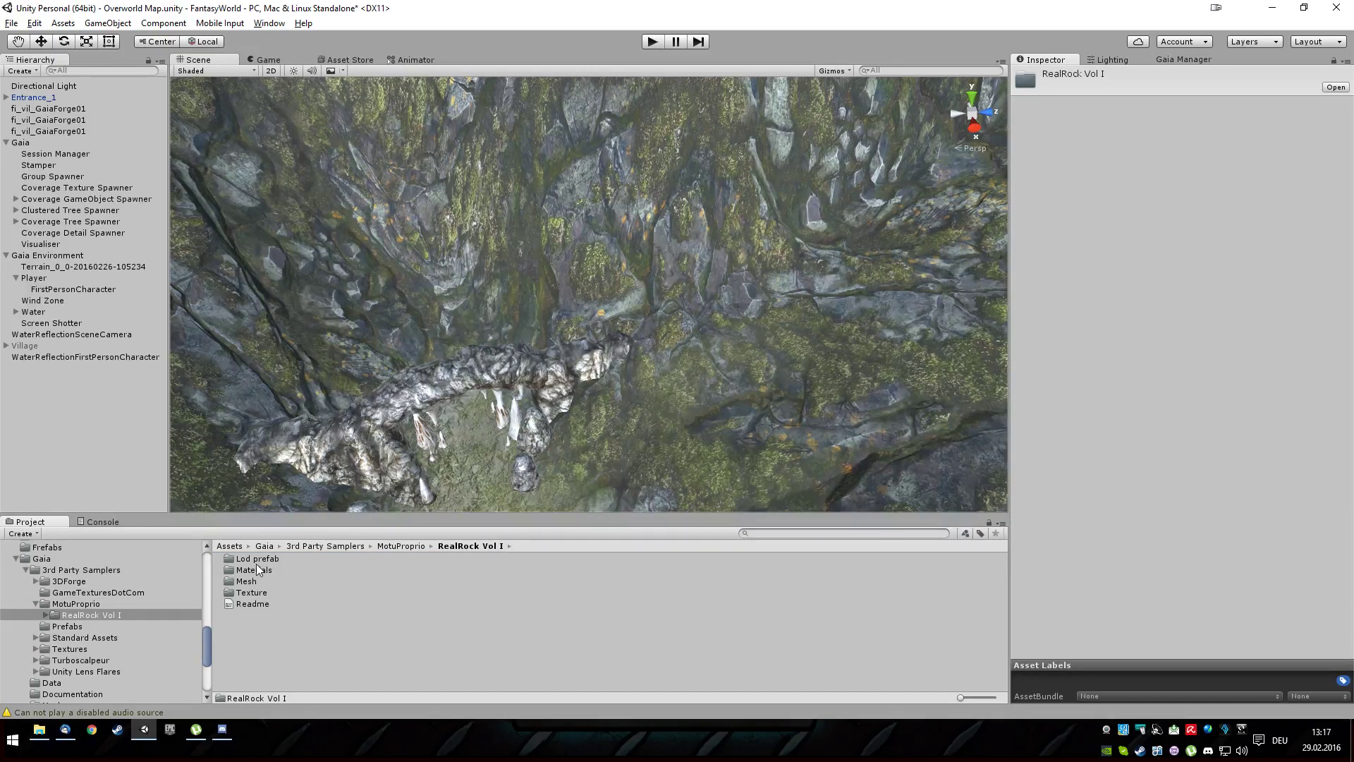
{"action": "double_click", "coordinate": [269, 560]}
Step: Preview the rock1 lod prefab, place it beside the cave entrance at about X 70.77, Y 134.03, Z -432.42, and enlarge the asset browser
{"action": "left_click", "coordinate": [257, 561]}
{"action": "left_click_drag", "start_coordinate": [1234, 543], "coordinate": [759, 525]}
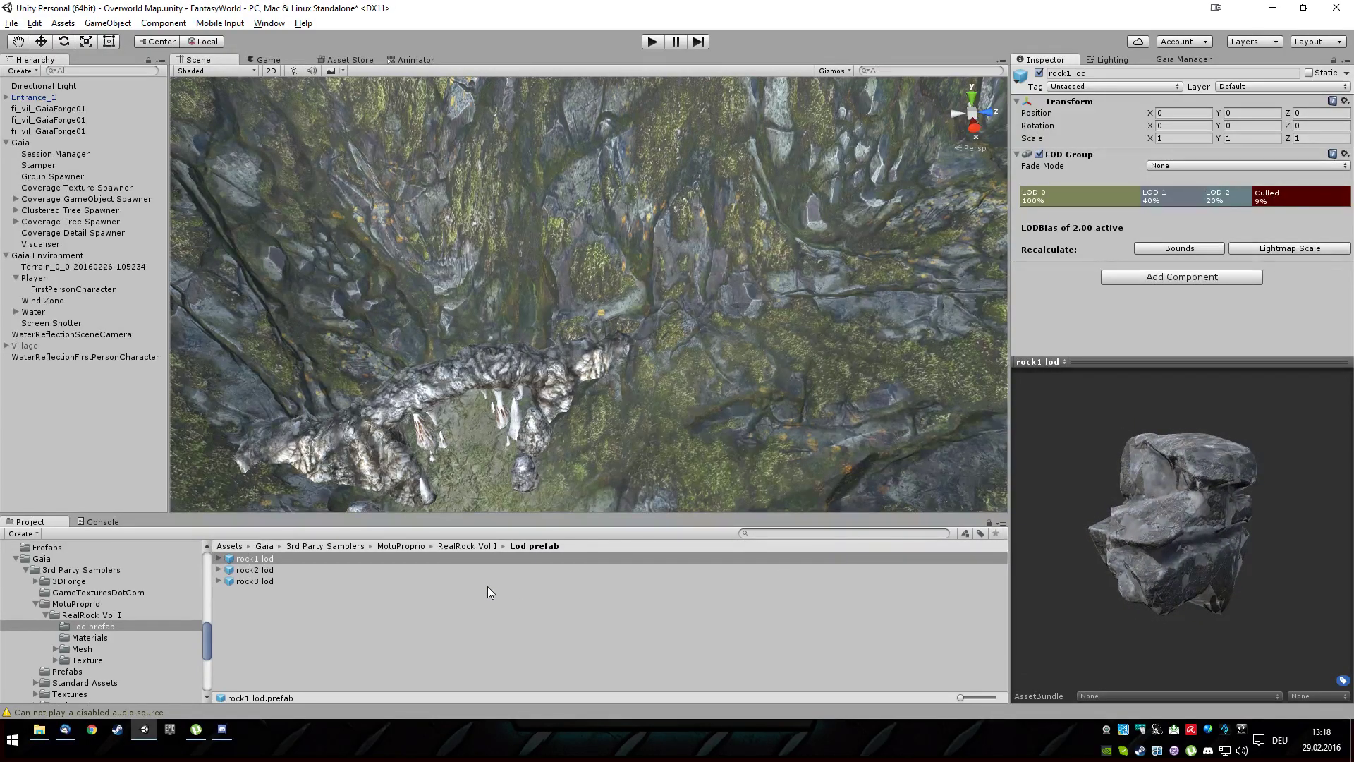
{"action": "left_click_drag", "start_coordinate": [256, 558], "coordinate": [274, 404]}
{"action": "left_click_drag", "start_coordinate": [417, 514], "coordinate": [413, 391]}
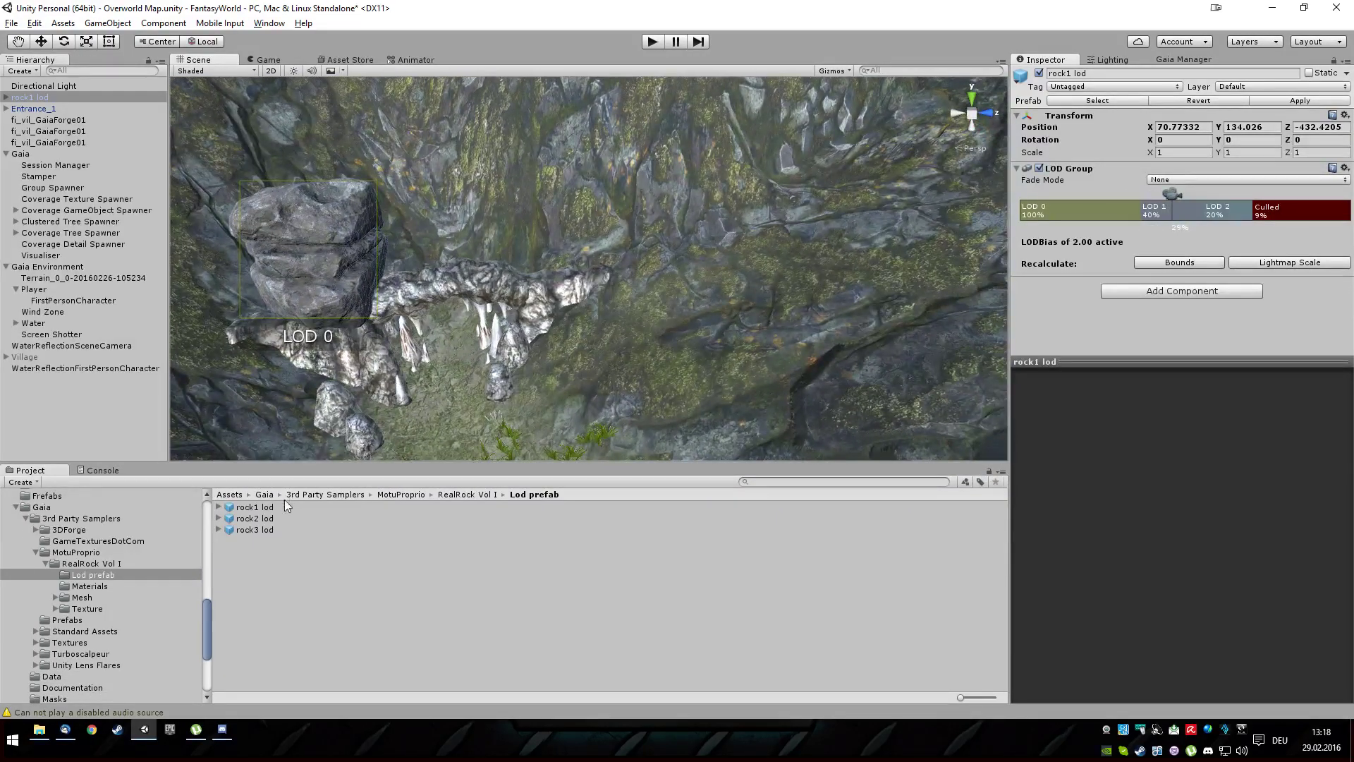
Step: Place the rock2 lod prefab above the cave entrance and the rock3 lod prefab in front of it at about X 70.23, Y 131.32, Z -428.21
{"action": "left_click_drag", "start_coordinate": [247, 521], "coordinate": [635, 332]}
{"action": "left_click", "coordinate": [259, 529]}
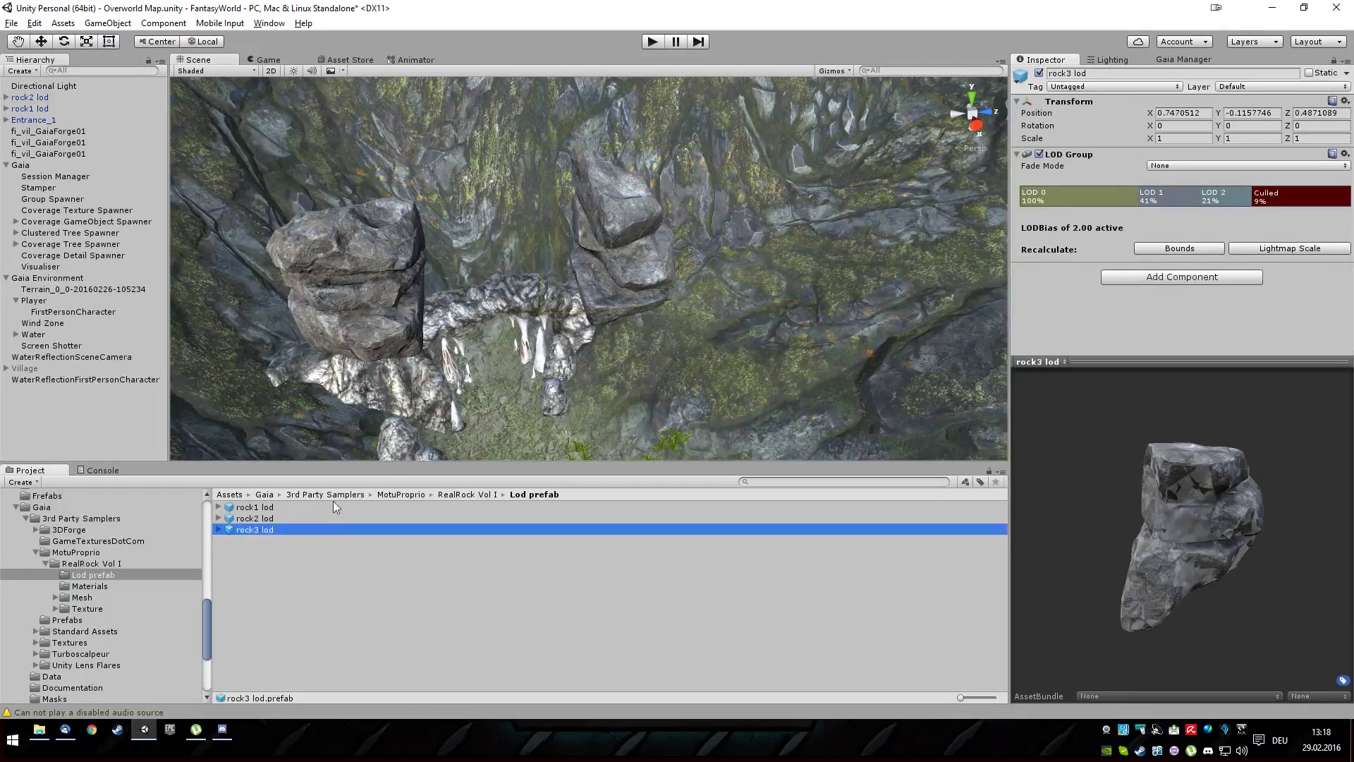
{"action": "left_click_drag", "start_coordinate": [258, 530], "coordinate": [536, 296]}
{"action": "left_click_drag", "start_coordinate": [543, 333], "coordinate": [416, 374], "text": "alt"}
{"action": "scroll", "coordinate": [443, 345], "scroll_direction": "up", "scroll_amount": 2}
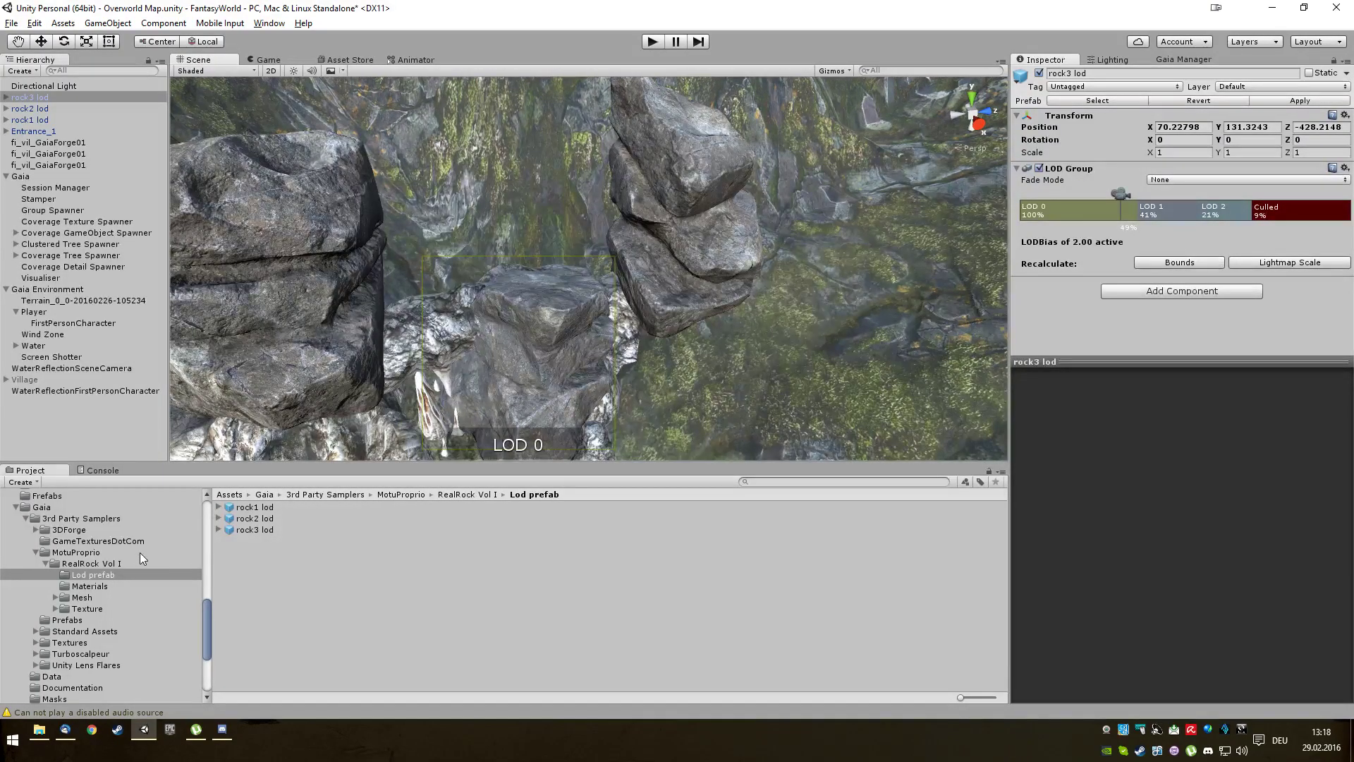
Step: Look through the Prefabs, Standard Assets, Textures, Turboscalpeur and Unity Lens Flares folders of Gaia's 3rd Party Samplers for further usable assets
{"action": "left_click", "coordinate": [68, 620]}
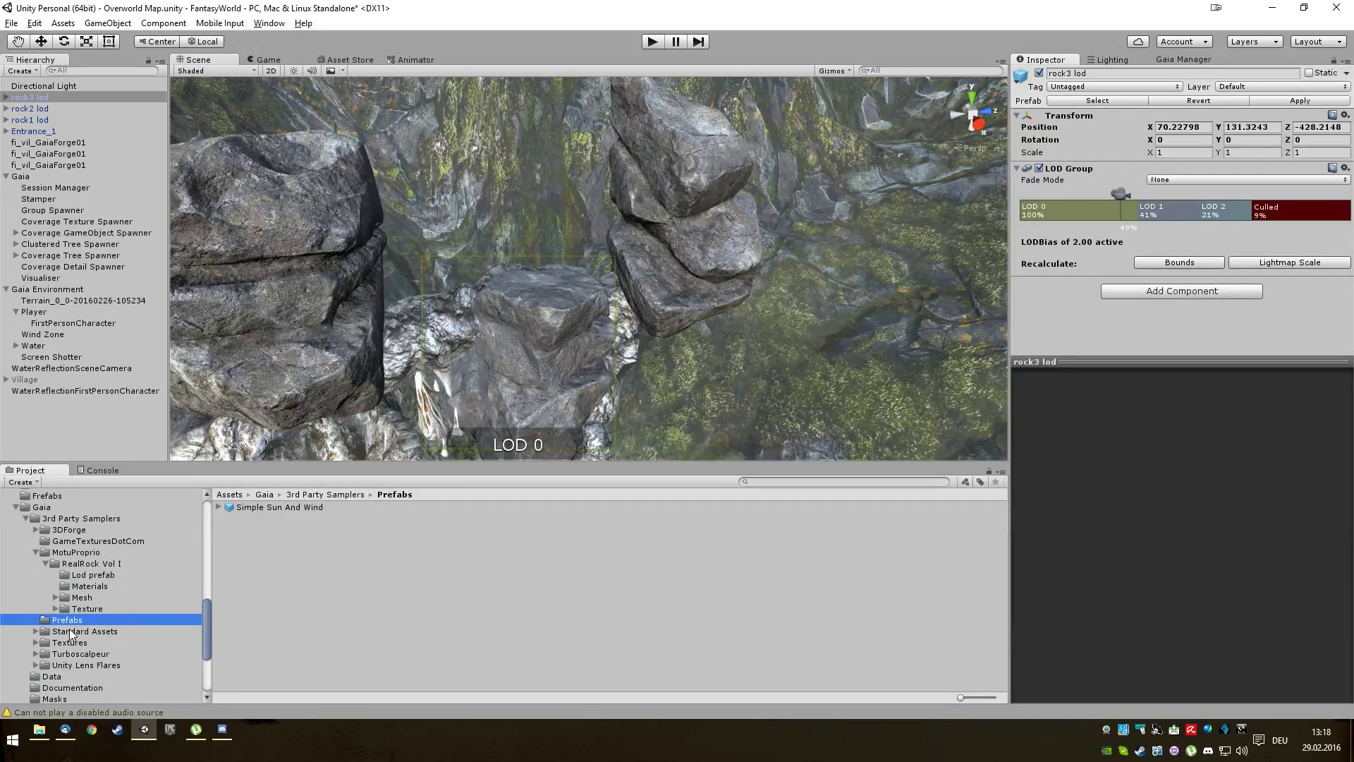
{"action": "left_click", "coordinate": [73, 635]}
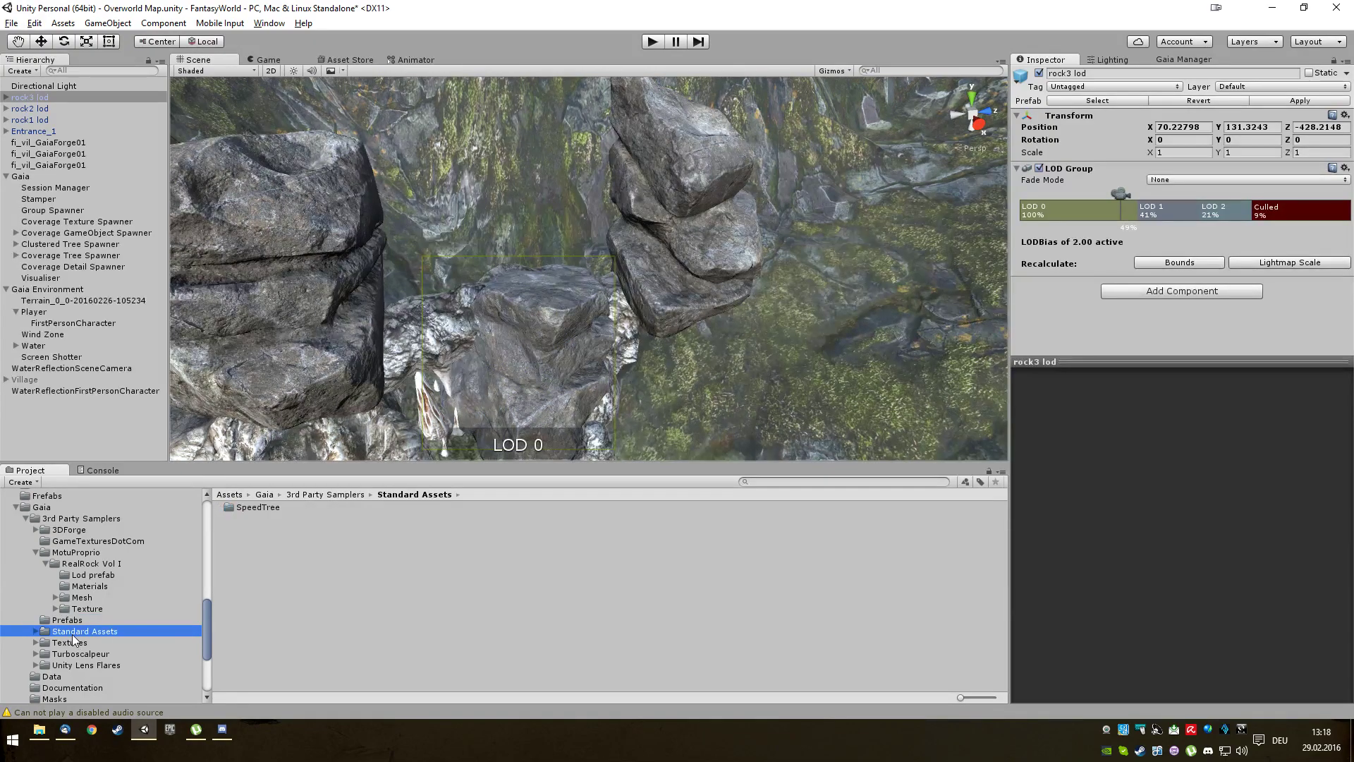
{"action": "left_click", "coordinate": [65, 645]}
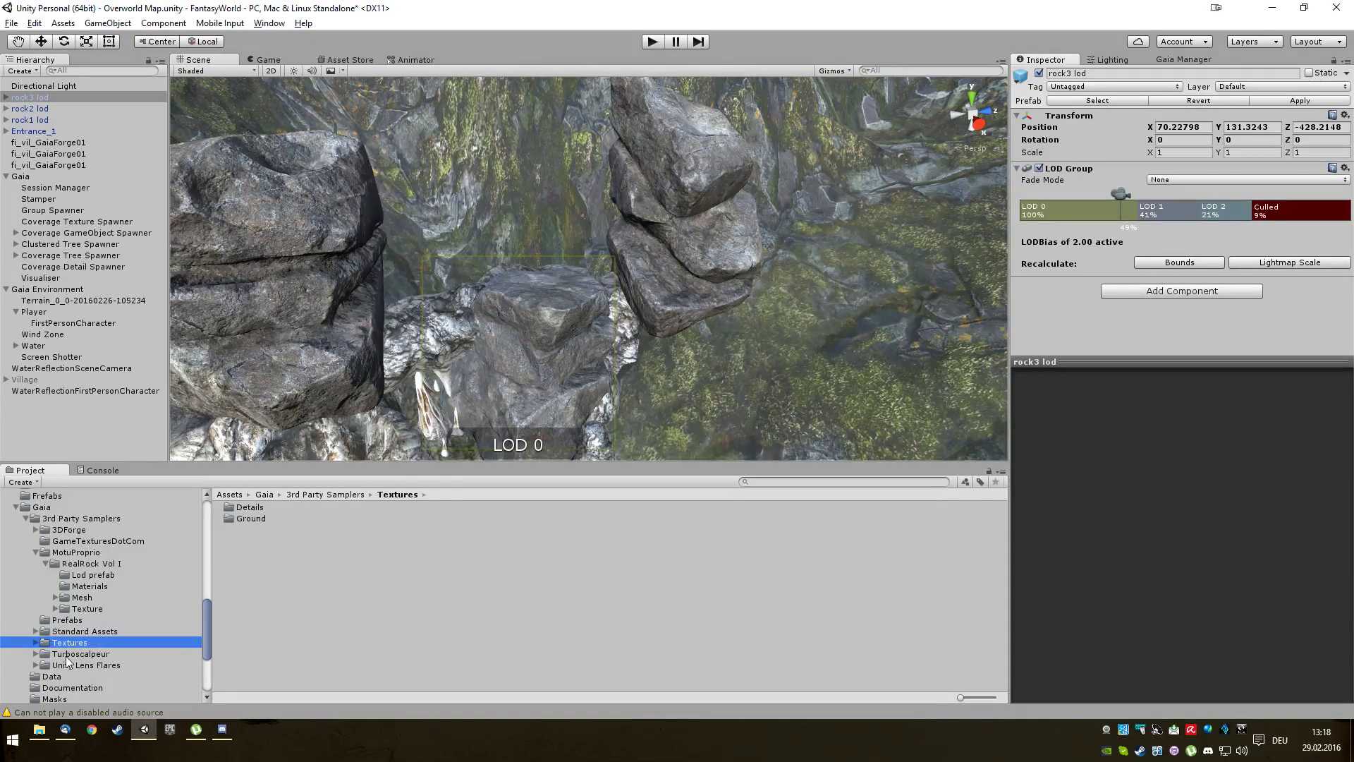
{"action": "left_click", "coordinate": [67, 655]}
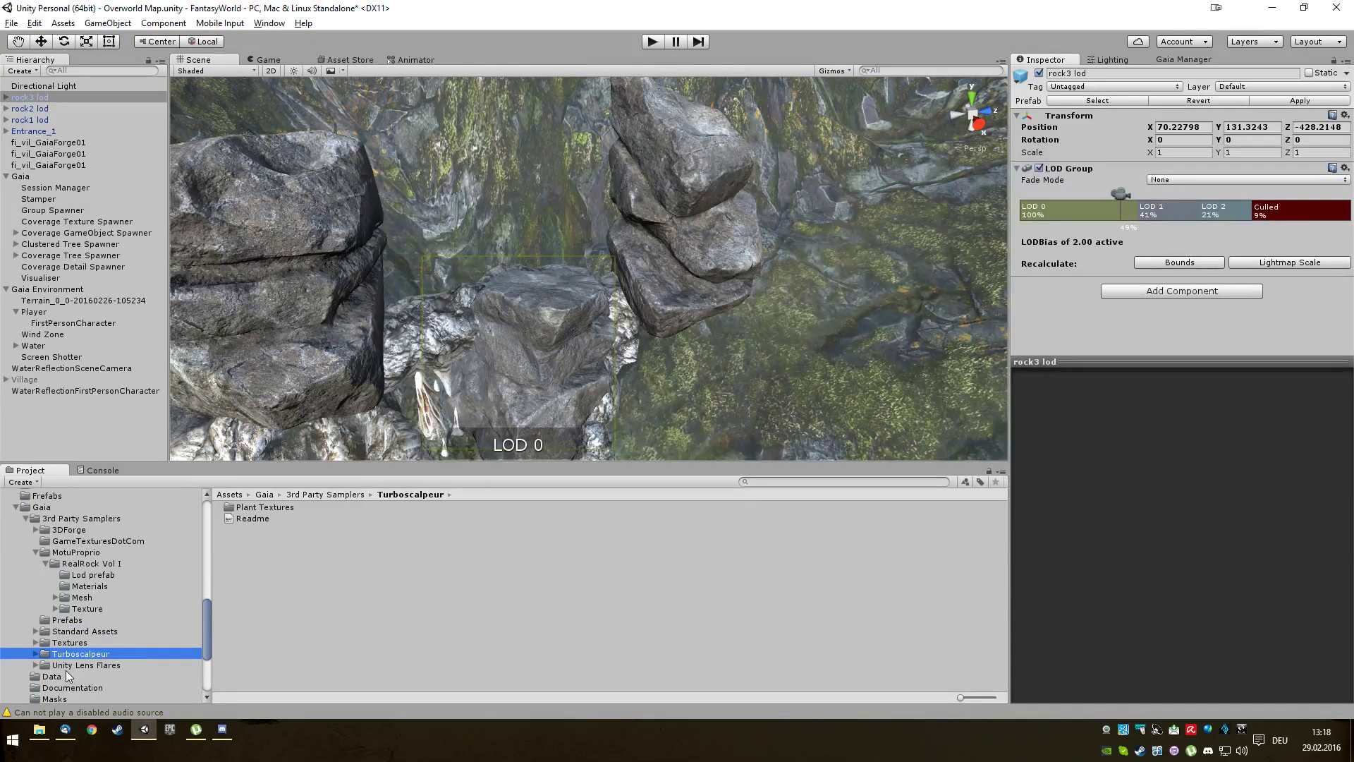
{"action": "left_click", "coordinate": [68, 667]}
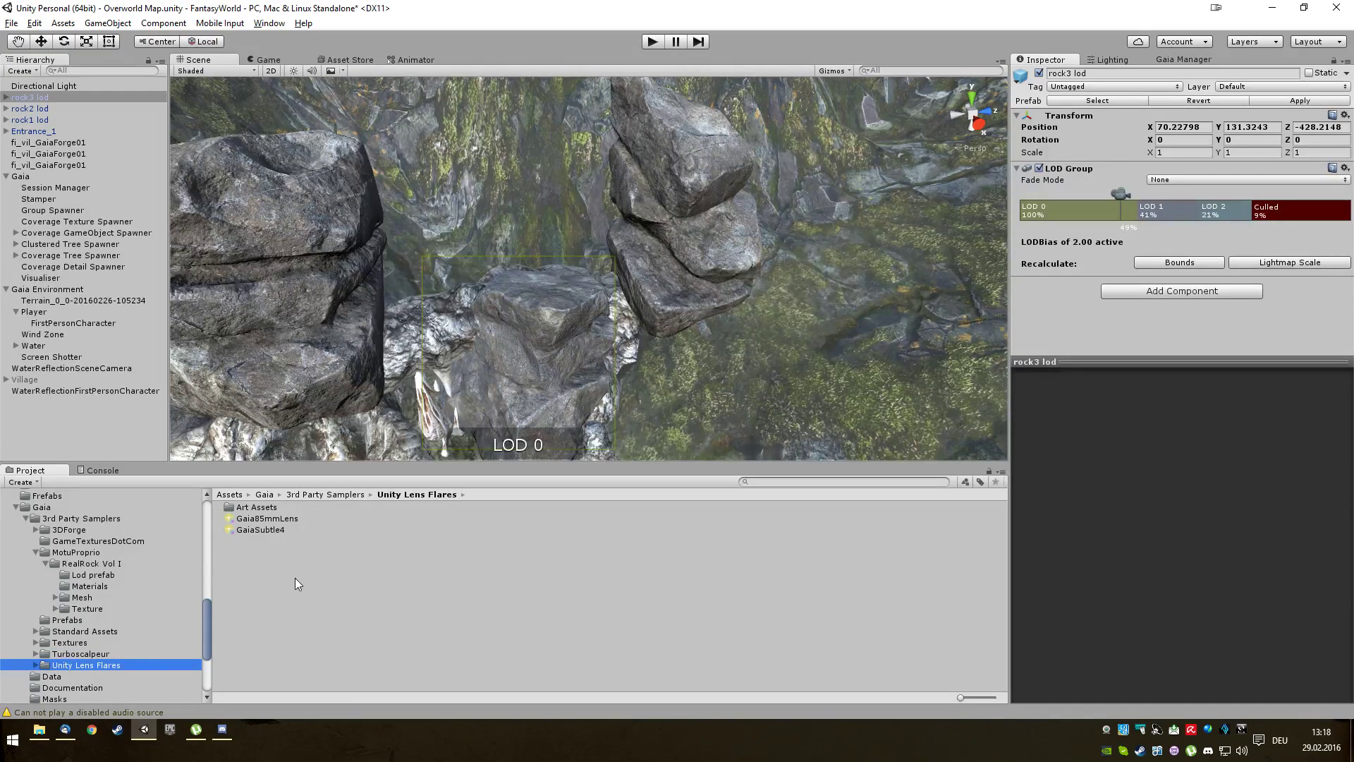
Step: Move the realrock1 lod_0 mesh of rock1 lod down beside the cave entrance to local position X -0.22, Y -2.68, Z -1.4
{"action": "left_click", "coordinate": [294, 306]}
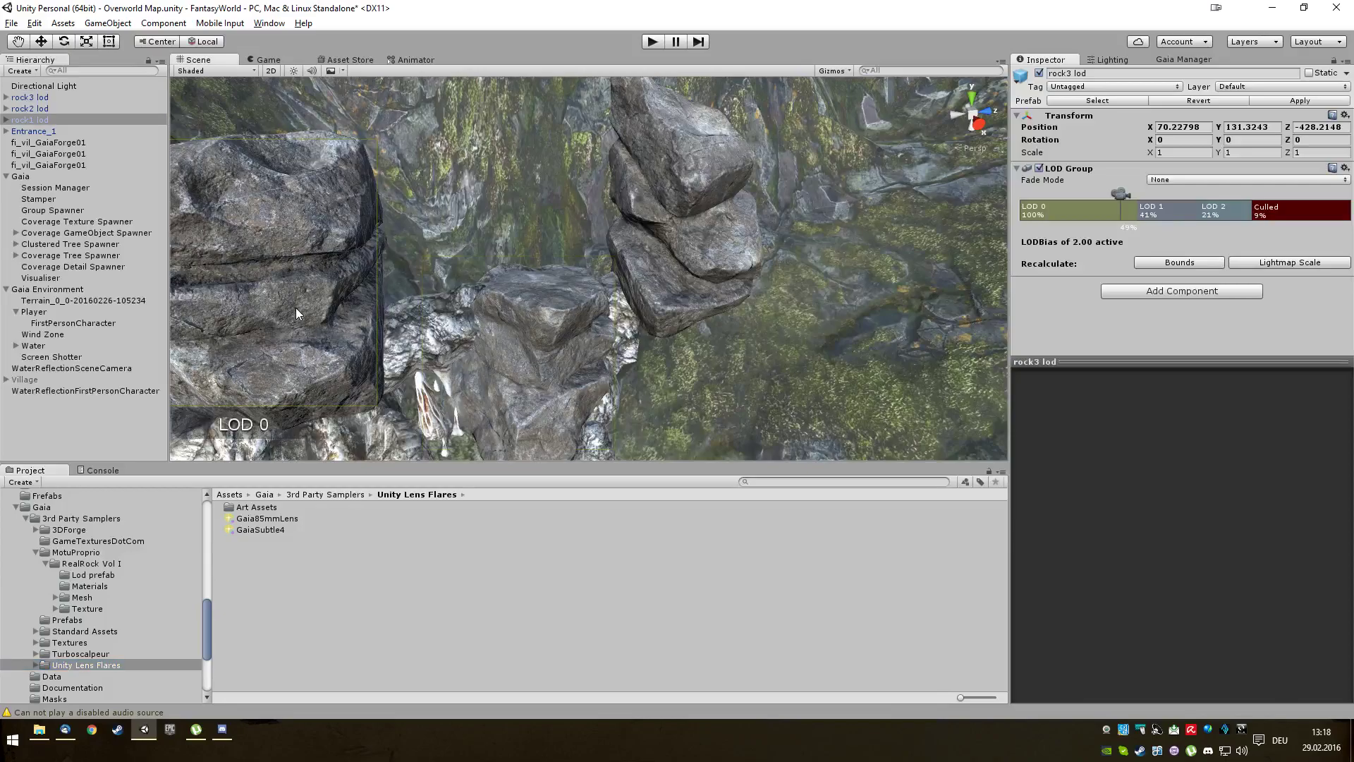
{"action": "left_click_drag", "start_coordinate": [391, 409], "coordinate": [583, 421], "text": "alt"}
{"action": "scroll", "coordinate": [612, 403], "scroll_direction": "down", "scroll_amount": 4}
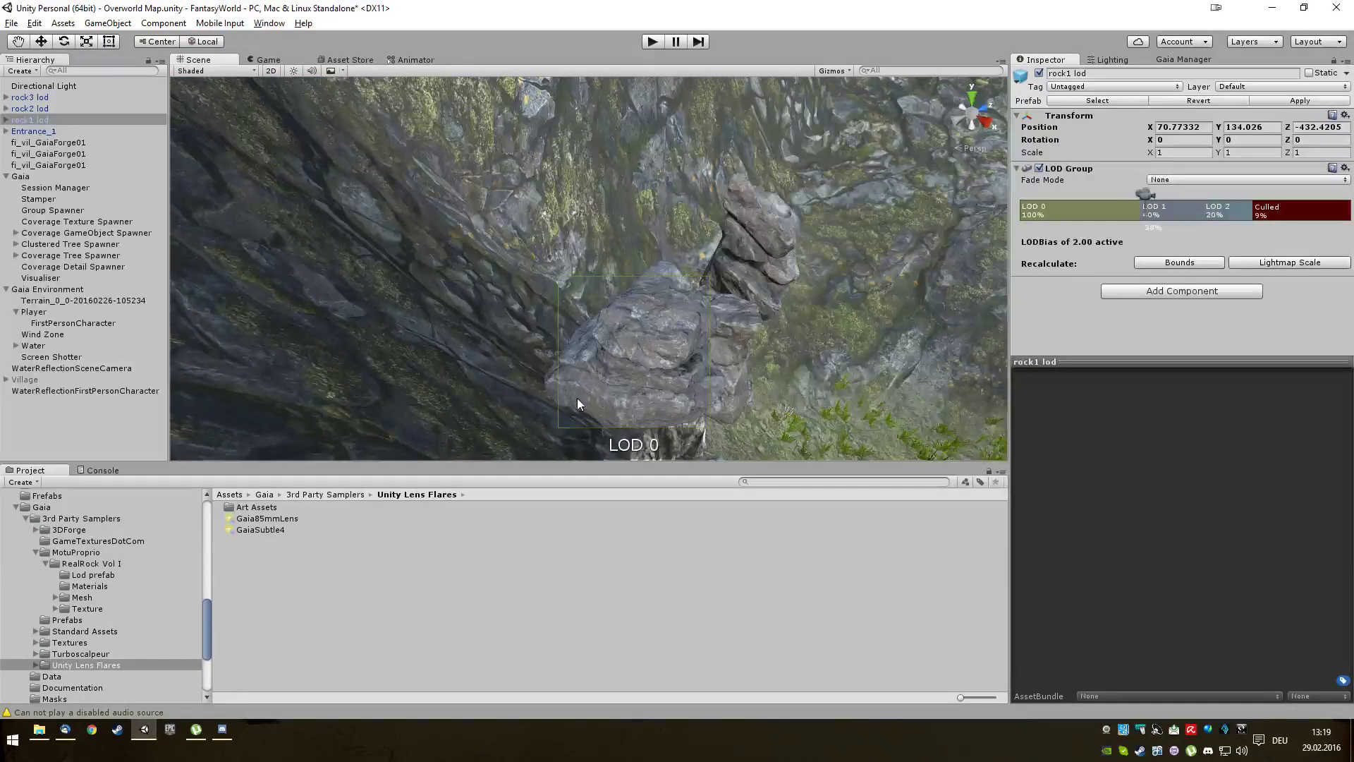
{"action": "left_click", "coordinate": [623, 390]}
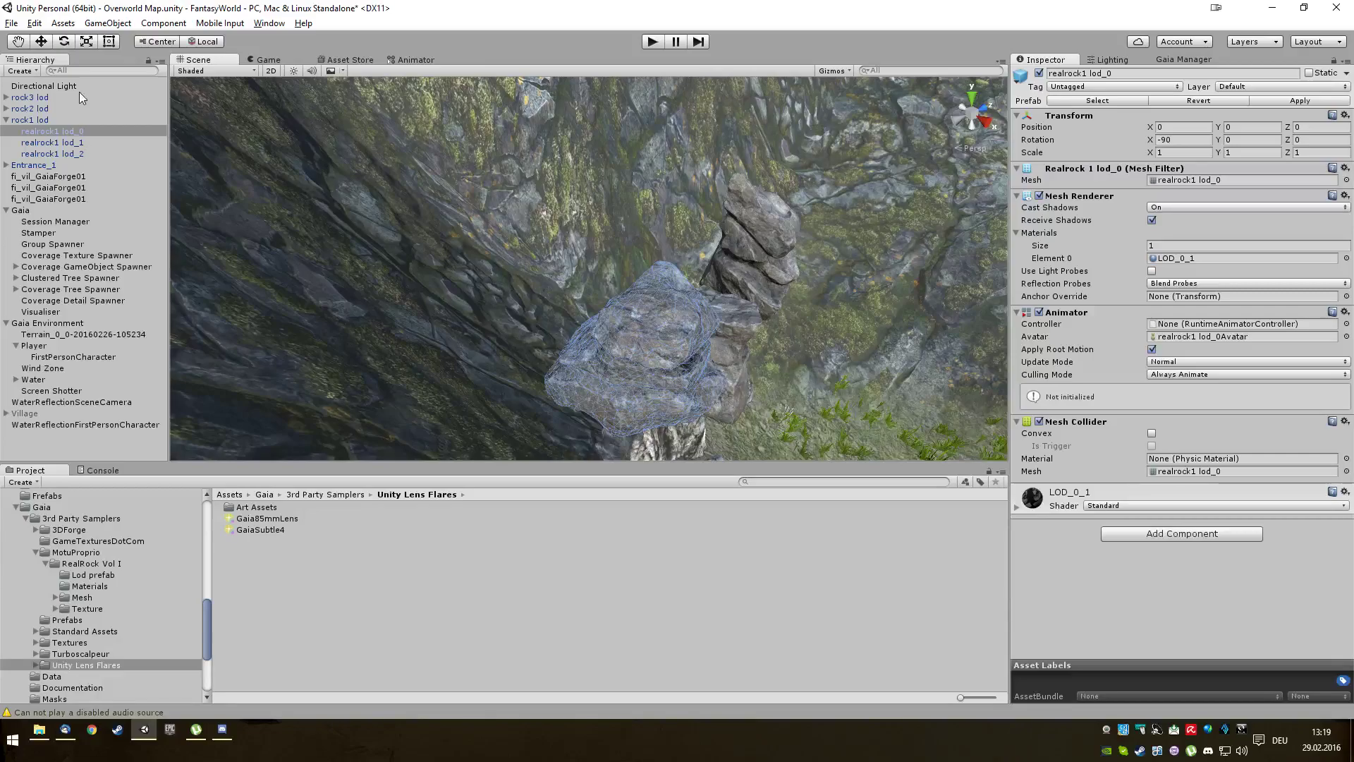
{"action": "left_click_drag", "start_coordinate": [675, 392], "coordinate": [357, 207]}
{"action": "left_click_drag", "start_coordinate": [376, 282], "coordinate": [354, 324]}
{"action": "left_click_drag", "start_coordinate": [340, 249], "coordinate": [343, 264]}
{"action": "left_click_drag", "start_coordinate": [311, 314], "coordinate": [268, 314]}
{"action": "mouse_move", "coordinate": [366, 324]}
{"action": "left_mouse_down", "text": "alt"}
{"action": "mouse_move", "coordinate": [397, 311]}
{"action": "mouse_move", "coordinate": [380, 331]}
{"action": "left_mouse_up", "text": "alt"}
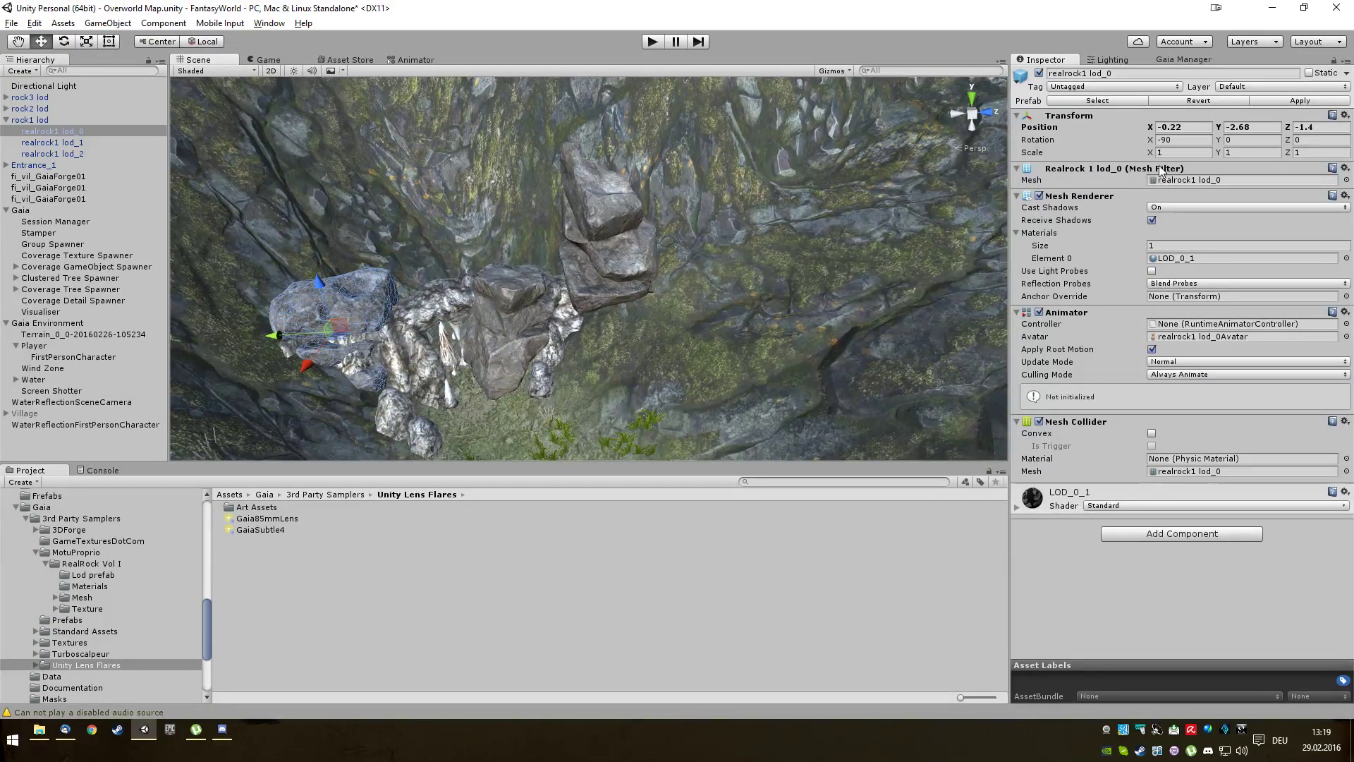
Step: Scale realrock1 lod_0 to X 1, Y 1.88, Z 1.43 and push it back into the cliff to local X -1.04
{"action": "mouse_move", "coordinate": [1152, 157]}
{"action": "left_mouse_down"}
{"action": "mouse_move", "coordinate": [1171, 163]}
{"action": "mouse_move", "coordinate": [1152, 175]}
{"action": "left_mouse_up"}
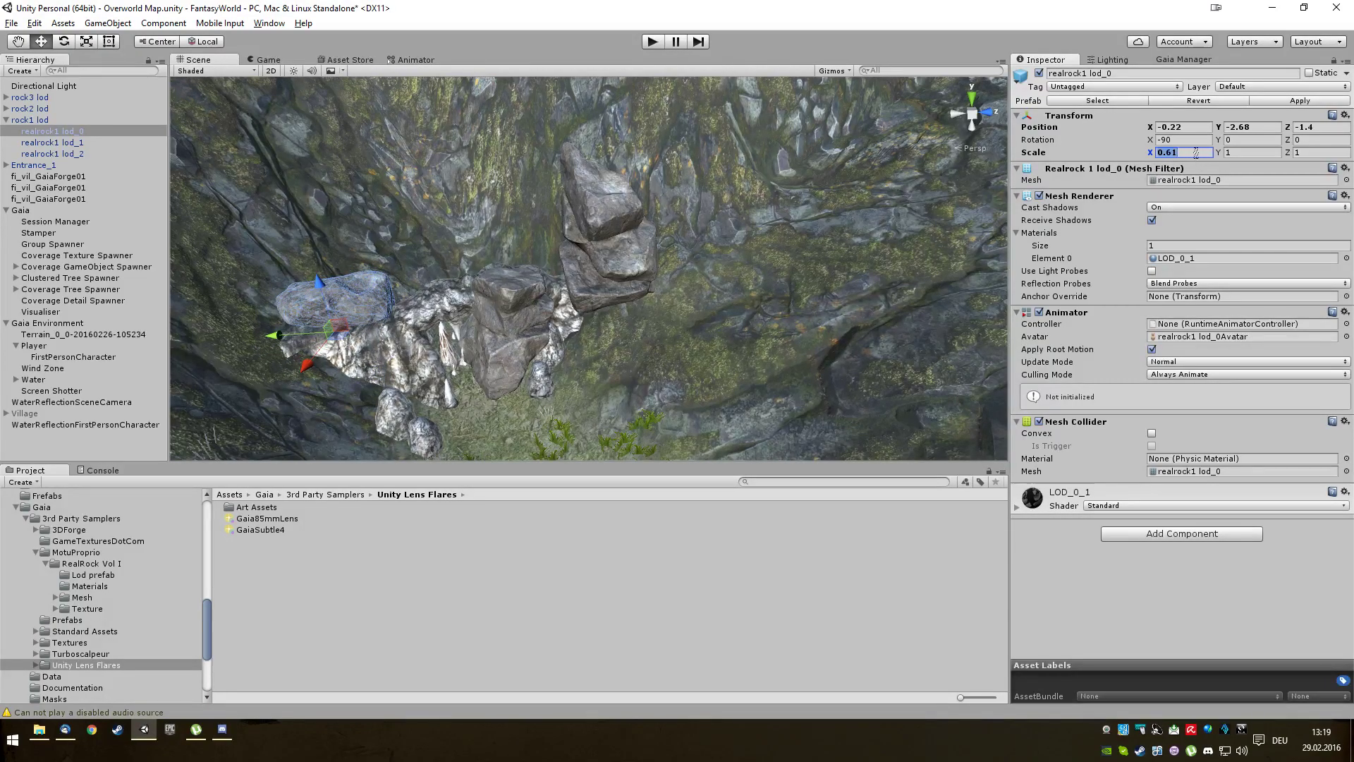
{"action": "type", "text": "1"}
{"action": "left_click_drag", "start_coordinate": [1294, 153], "coordinate": [1245, 158]}
{"action": "left_click", "coordinate": [1224, 155]}
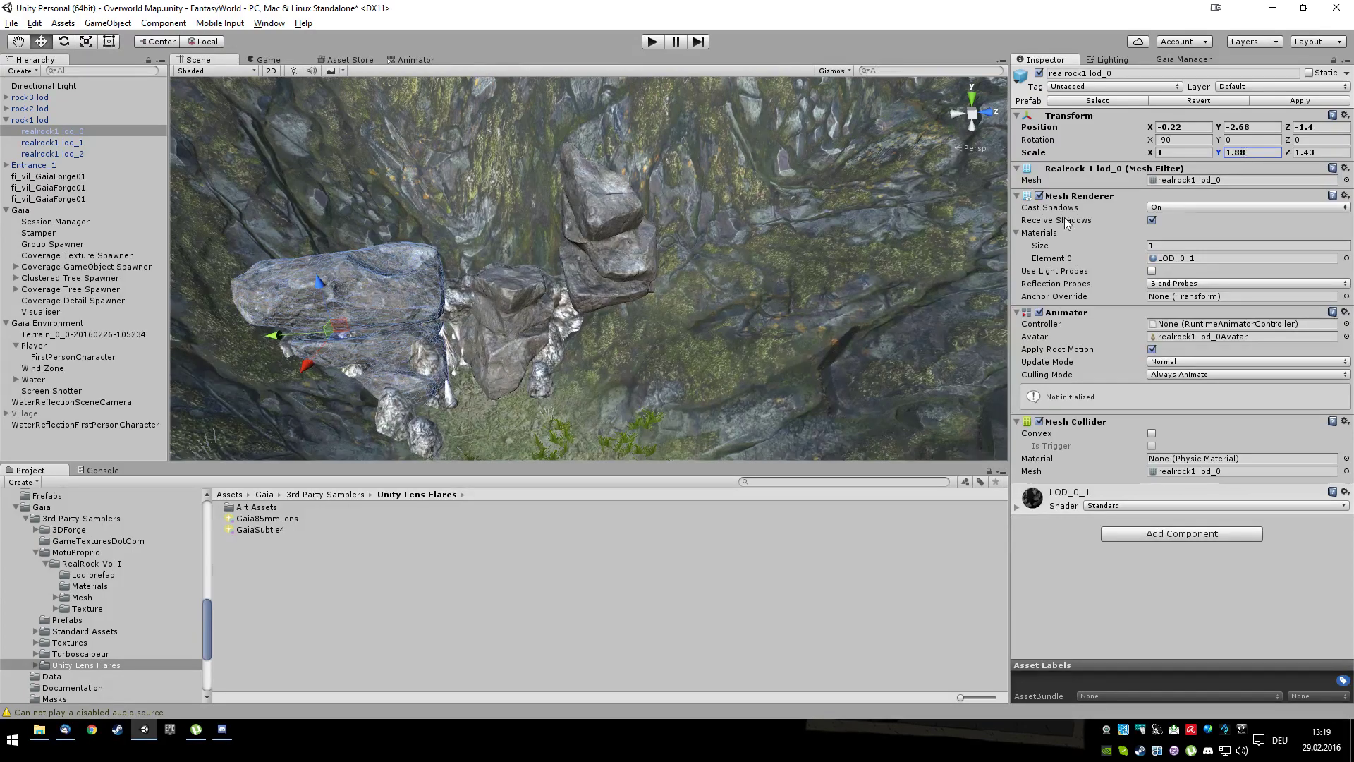
{"action": "left_click_drag", "start_coordinate": [305, 366], "coordinate": [307, 346]}
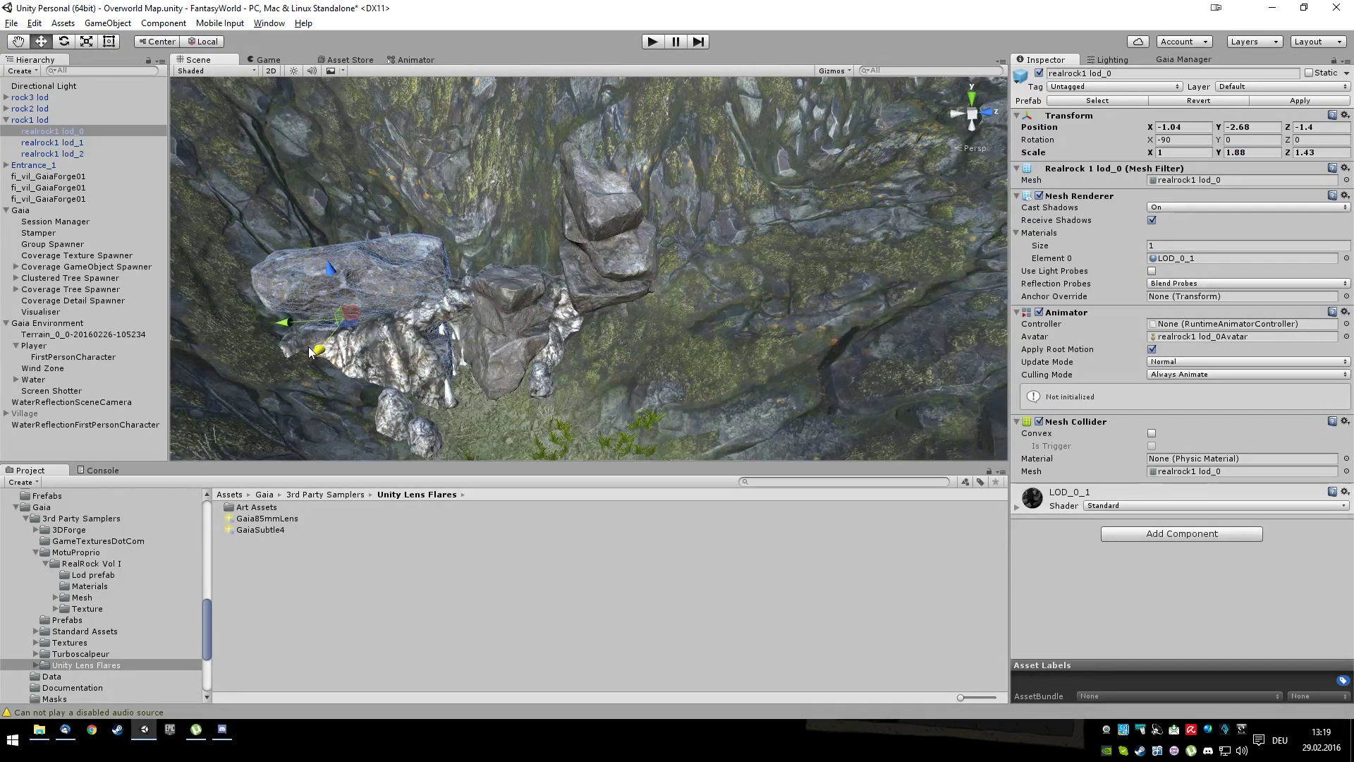
{"action": "mouse_move", "coordinate": [390, 347]}
{"action": "left_mouse_down", "text": "alt"}
{"action": "mouse_move", "coordinate": [381, 330]}
{"action": "mouse_move", "coordinate": [387, 345]}
{"action": "left_mouse_up", "text": "alt"}
Step: Move rock3 lod out of the cave opening to the entrance's side and lower it, at Y 130.67, Z -424.11
{"action": "left_click", "coordinate": [501, 320]}
{"action": "left_click_drag", "start_coordinate": [567, 340], "coordinate": [550, 311], "text": "alt"}
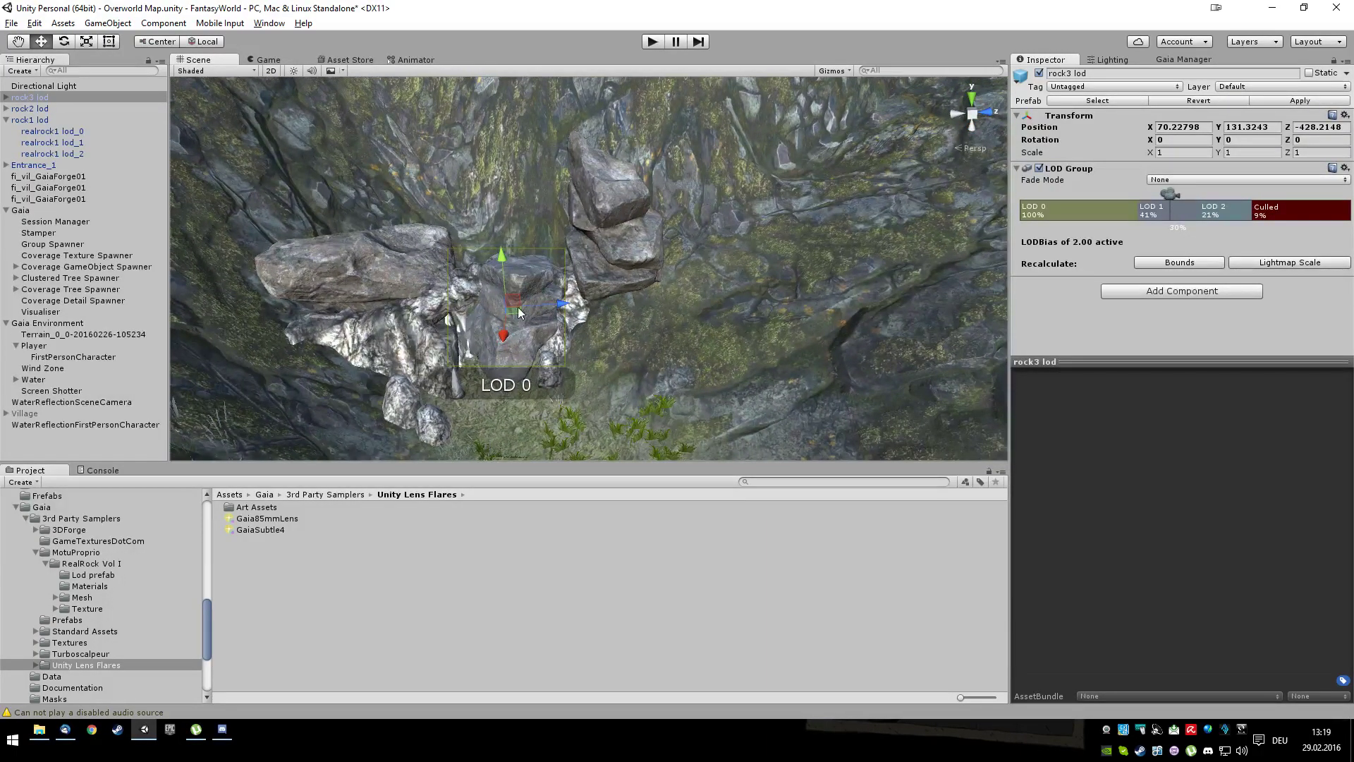
{"action": "left_click_drag", "start_coordinate": [562, 308], "coordinate": [641, 294]}
{"action": "left_click_drag", "start_coordinate": [704, 337], "coordinate": [617, 282], "text": "alt"}
{"action": "scroll", "coordinate": [616, 281], "scroll_direction": "up", "scroll_amount": 3}
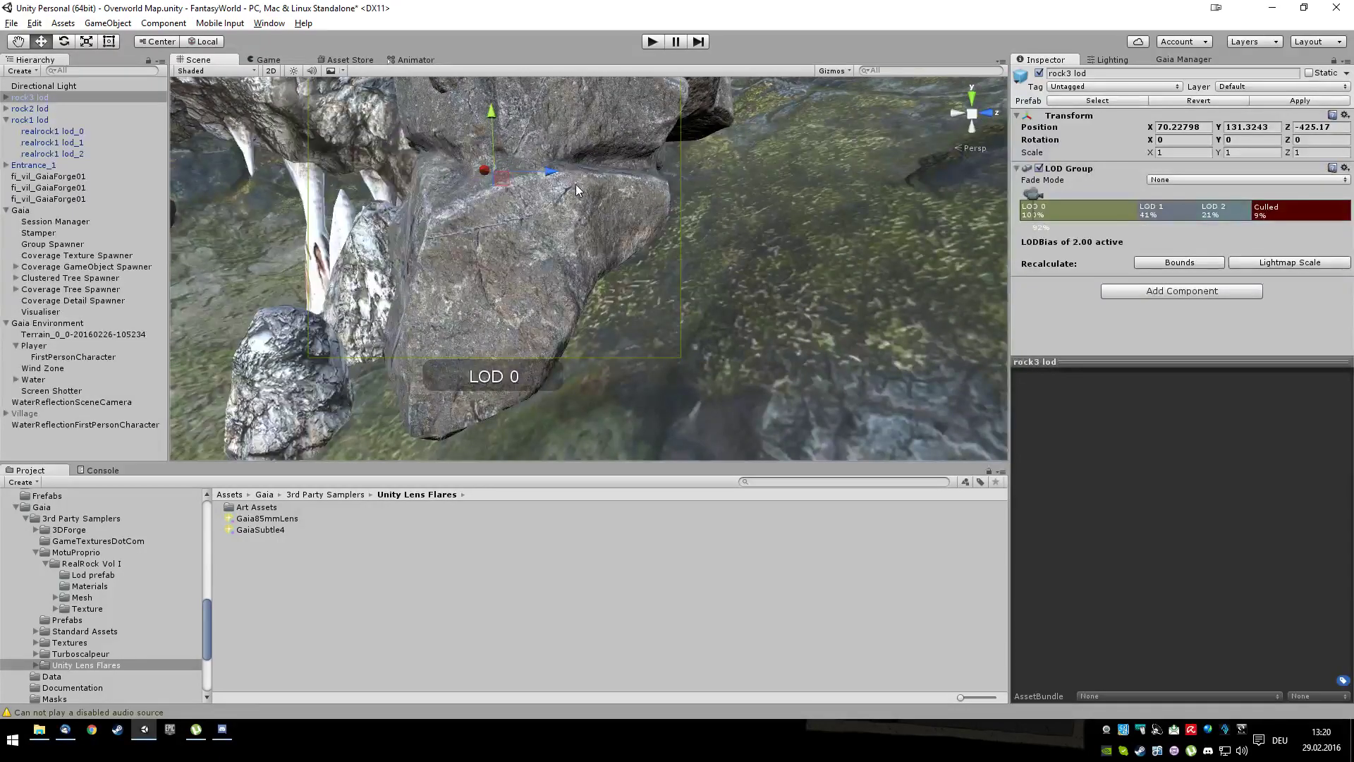
{"action": "scroll", "coordinate": [576, 185], "scroll_direction": "down", "scroll_amount": 3}
{"action": "left_click_drag", "start_coordinate": [582, 209], "coordinate": [641, 227]}
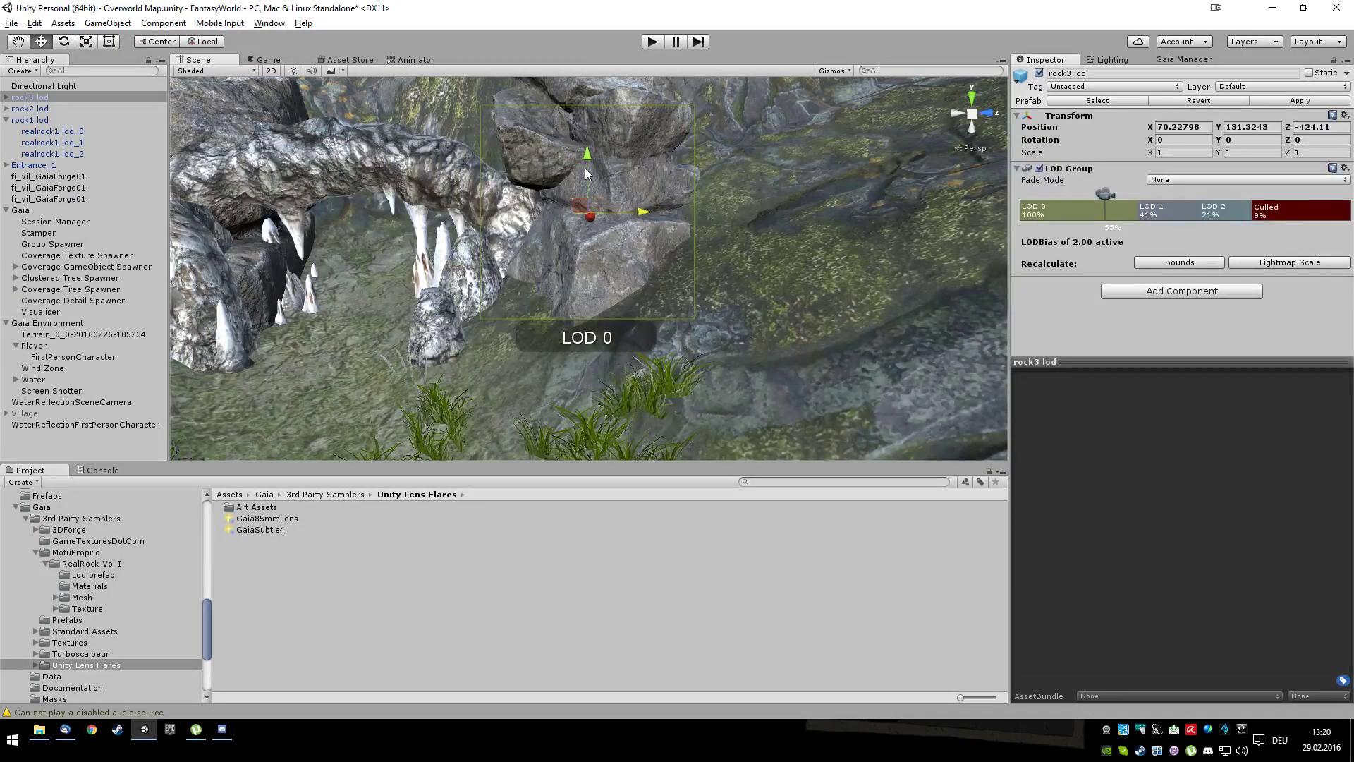
{"action": "left_click_drag", "start_coordinate": [584, 162], "coordinate": [600, 196]}
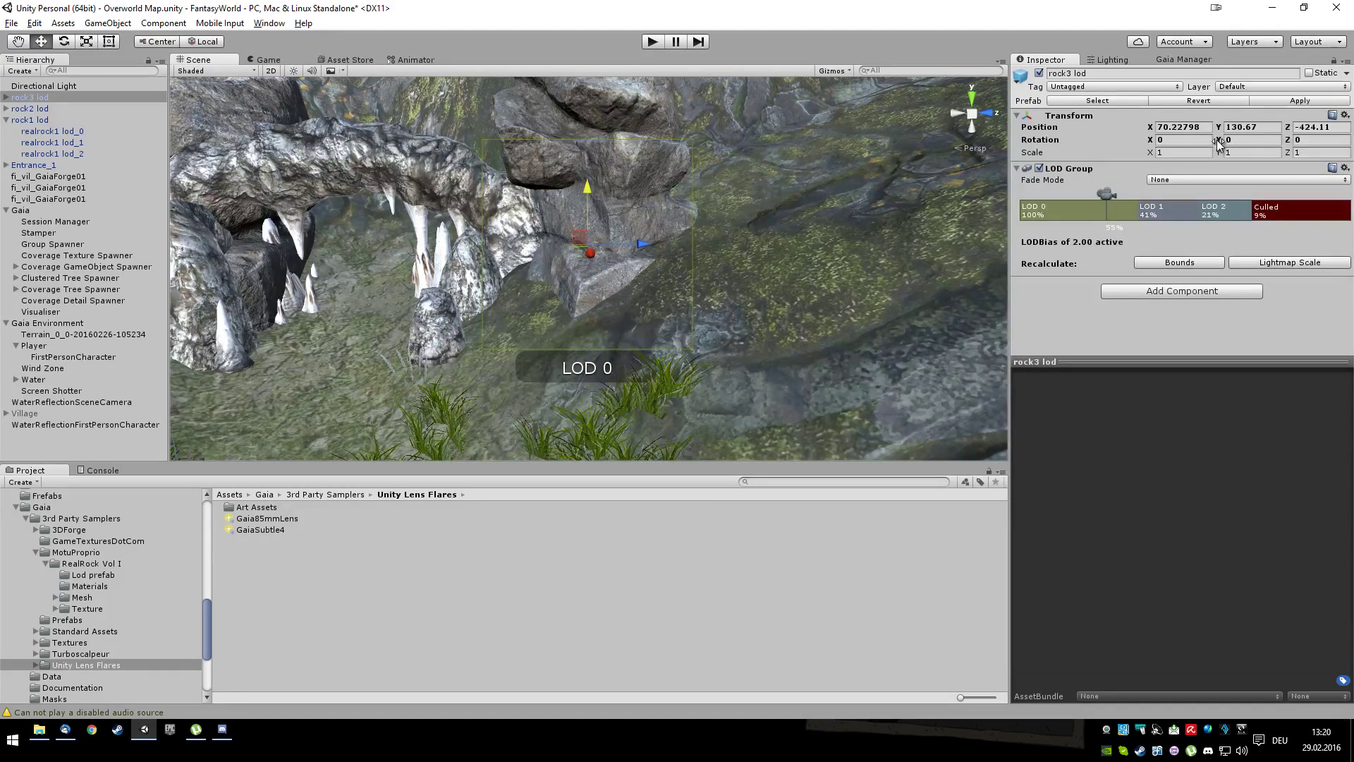
Step: Rotate rock3 lod to about X 86.99, Y 4.82, Z 3 and shift it horizontally at the cave entrance
{"action": "left_click_drag", "start_coordinate": [1228, 146], "coordinate": [21, 142]}
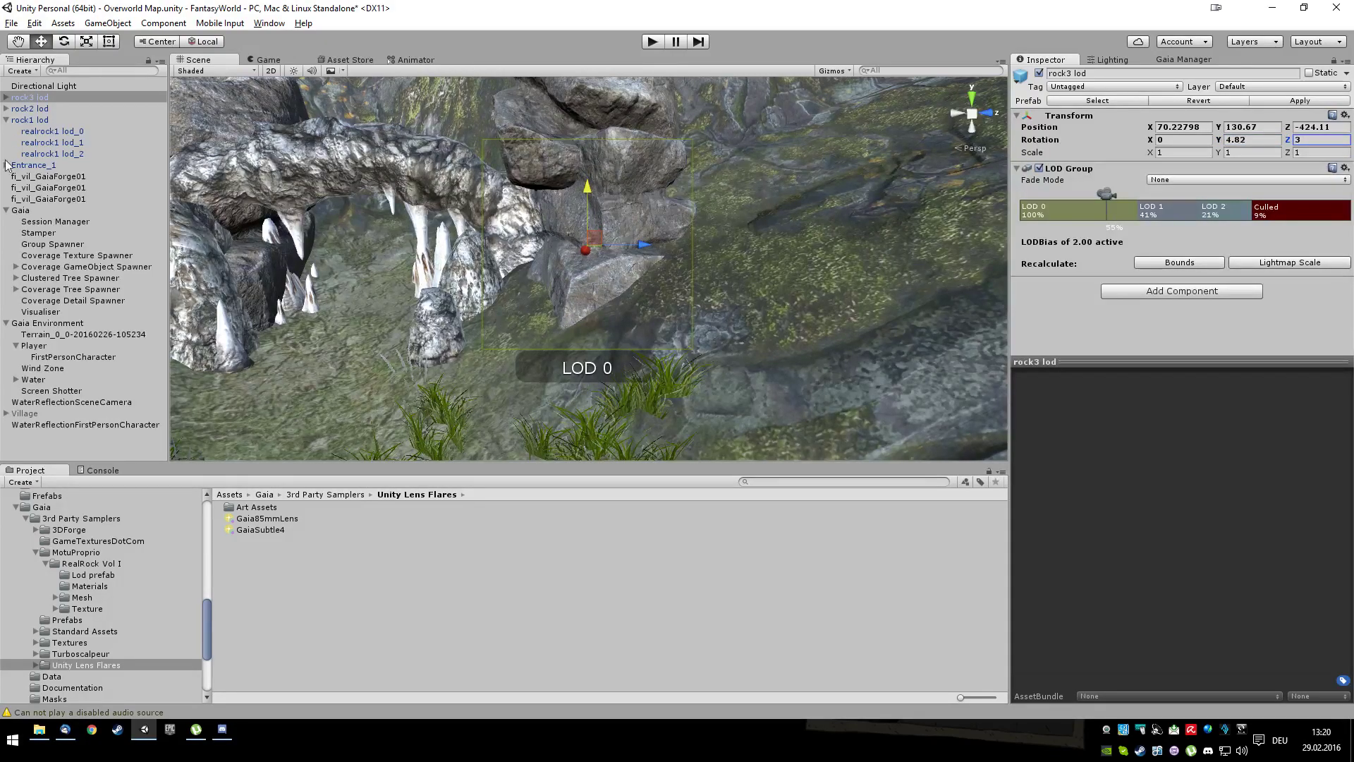
{"action": "mouse_move", "coordinate": [1151, 143]}
{"action": "left_mouse_down"}
{"action": "mouse_move", "coordinate": [1340, 152]}
{"action": "mouse_move", "coordinate": [212, 212]}
{"action": "mouse_move", "coordinate": [501, 302]}
{"action": "mouse_move", "coordinate": [558, 304]}
{"action": "mouse_move", "coordinate": [492, 285]}
{"action": "left_mouse_up"}
{"action": "scroll", "coordinate": [518, 279], "scroll_direction": "down", "scroll_amount": 3}
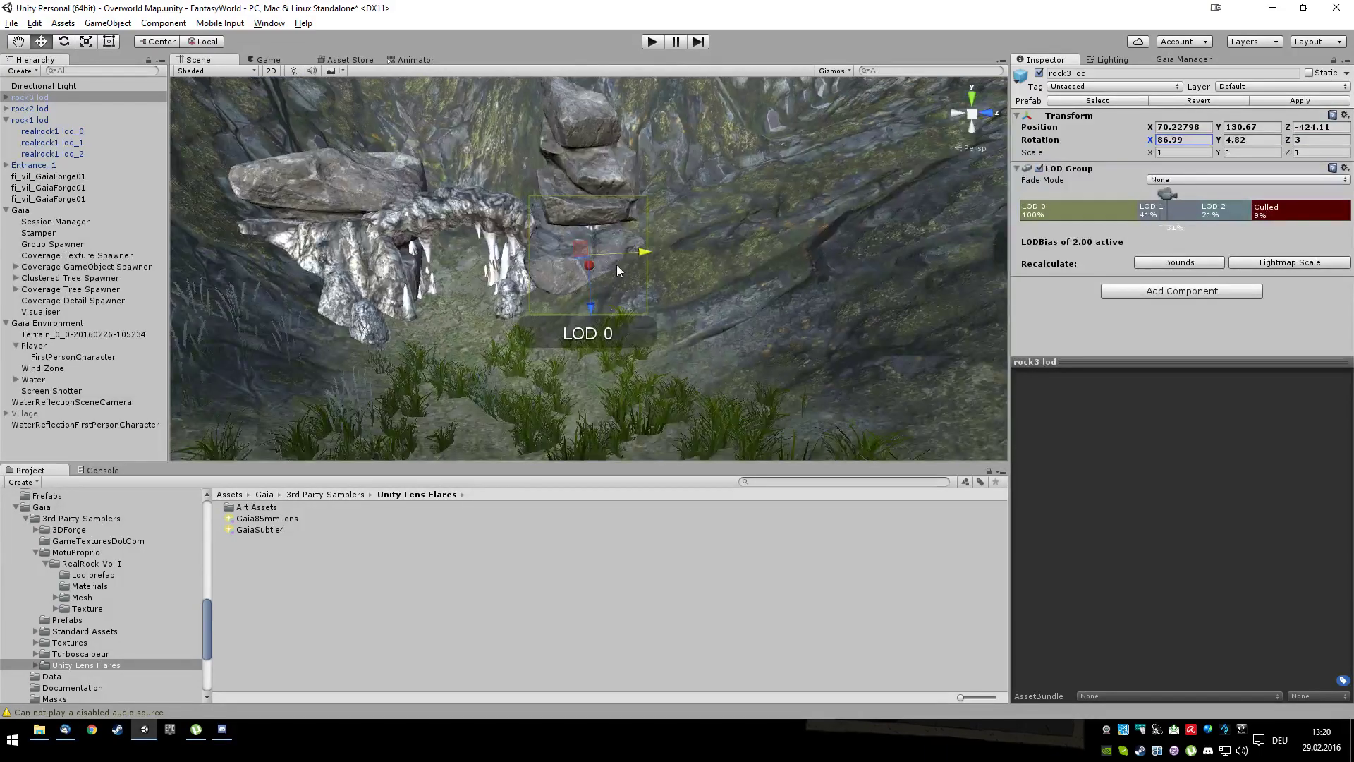
{"action": "left_click_drag", "start_coordinate": [640, 255], "coordinate": [692, 319]}
Step: Move rock2 lod down into the cliff just above the cave entrance, at X 67.39, Y 131.21, Z -426.14
{"action": "left_click", "coordinate": [705, 306]}
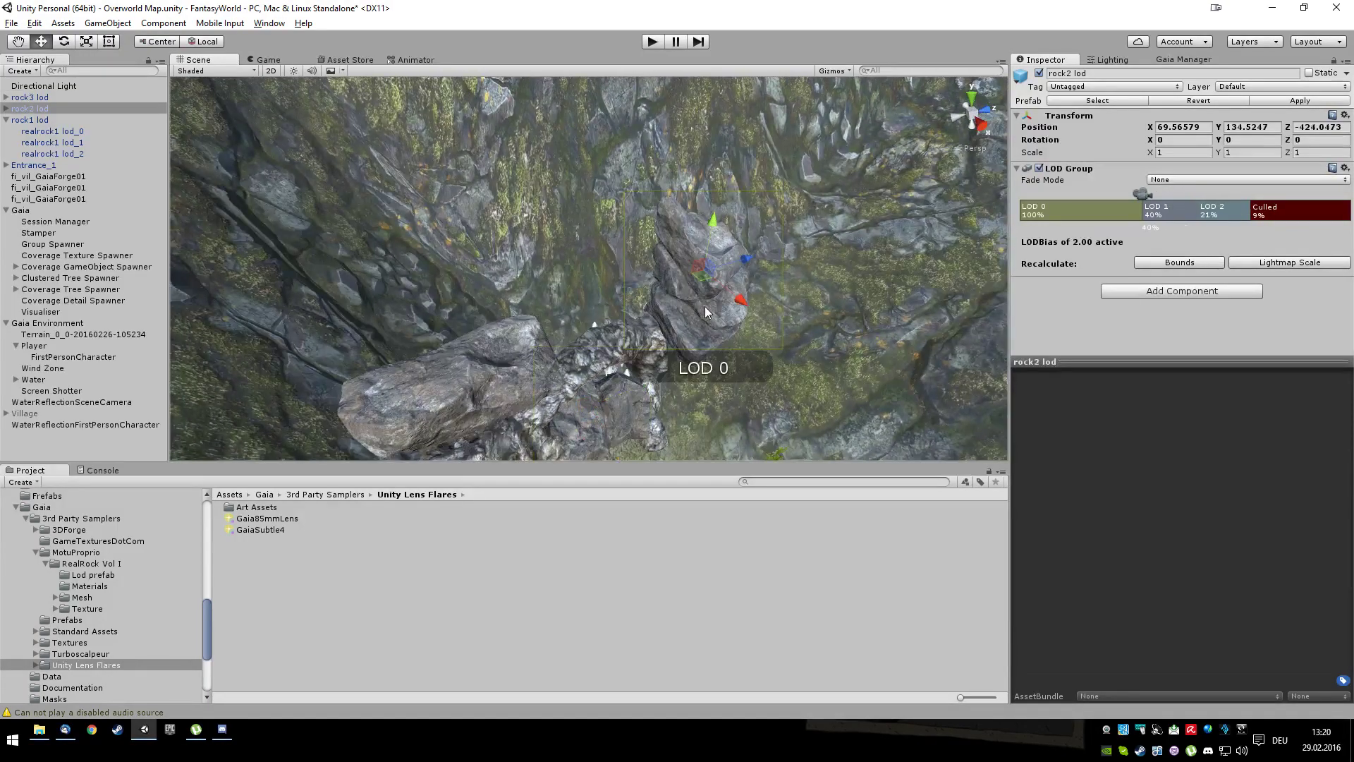
{"action": "left_click_drag", "start_coordinate": [751, 265], "coordinate": [638, 289]}
{"action": "left_click_drag", "start_coordinate": [598, 338], "coordinate": [565, 311]}
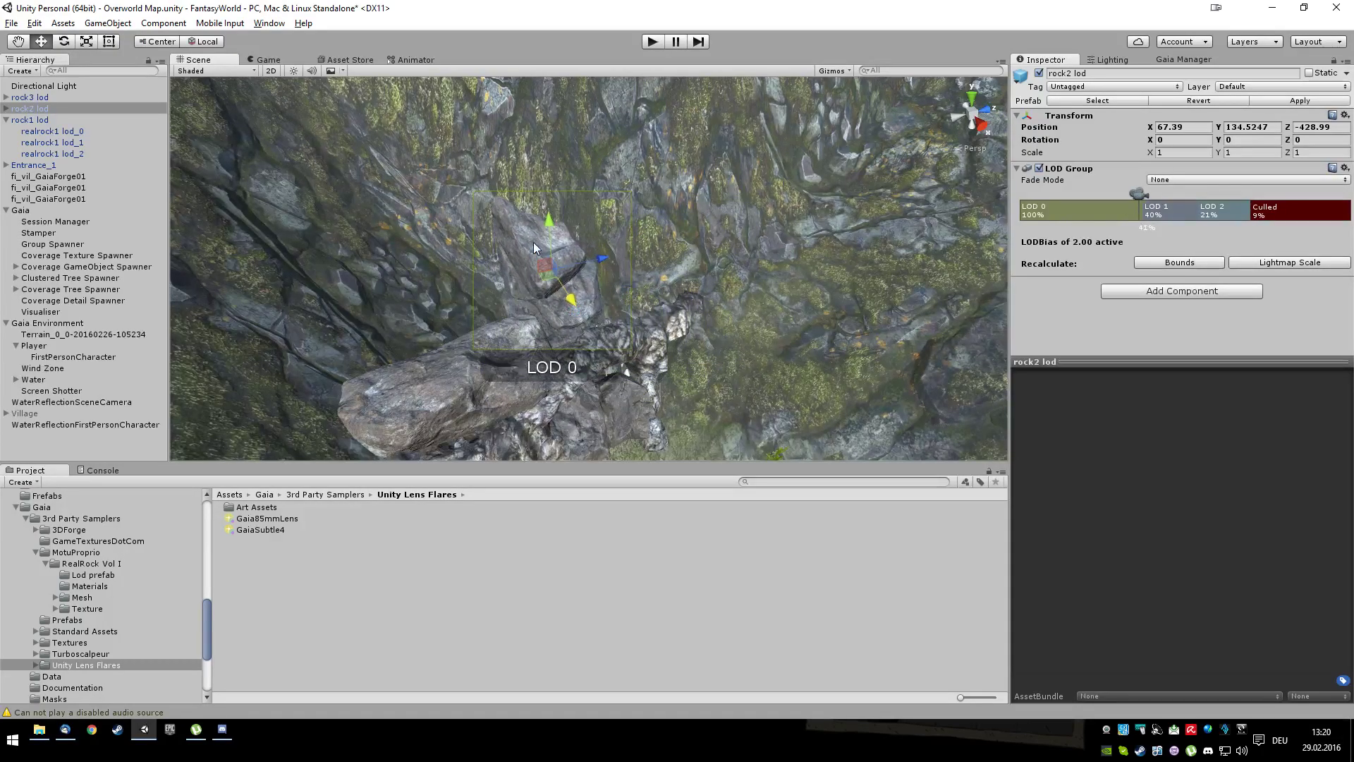
{"action": "left_click_drag", "start_coordinate": [549, 222], "coordinate": [552, 294]}
{"action": "mouse_move", "coordinate": [643, 328]}
{"action": "left_mouse_down", "text": "alt"}
{"action": "mouse_move", "coordinate": [586, 299]}
{"action": "mouse_move", "coordinate": [406, 256]}
{"action": "mouse_move", "coordinate": [430, 346]}
{"action": "mouse_move", "coordinate": [350, 348]}
{"action": "mouse_move", "coordinate": [459, 372]}
{"action": "mouse_move", "coordinate": [608, 309]}
{"action": "mouse_move", "coordinate": [564, 307]}
{"action": "mouse_move", "coordinate": [745, 368]}
{"action": "mouse_move", "coordinate": [805, 411]}
{"action": "left_mouse_up", "text": "alt"}
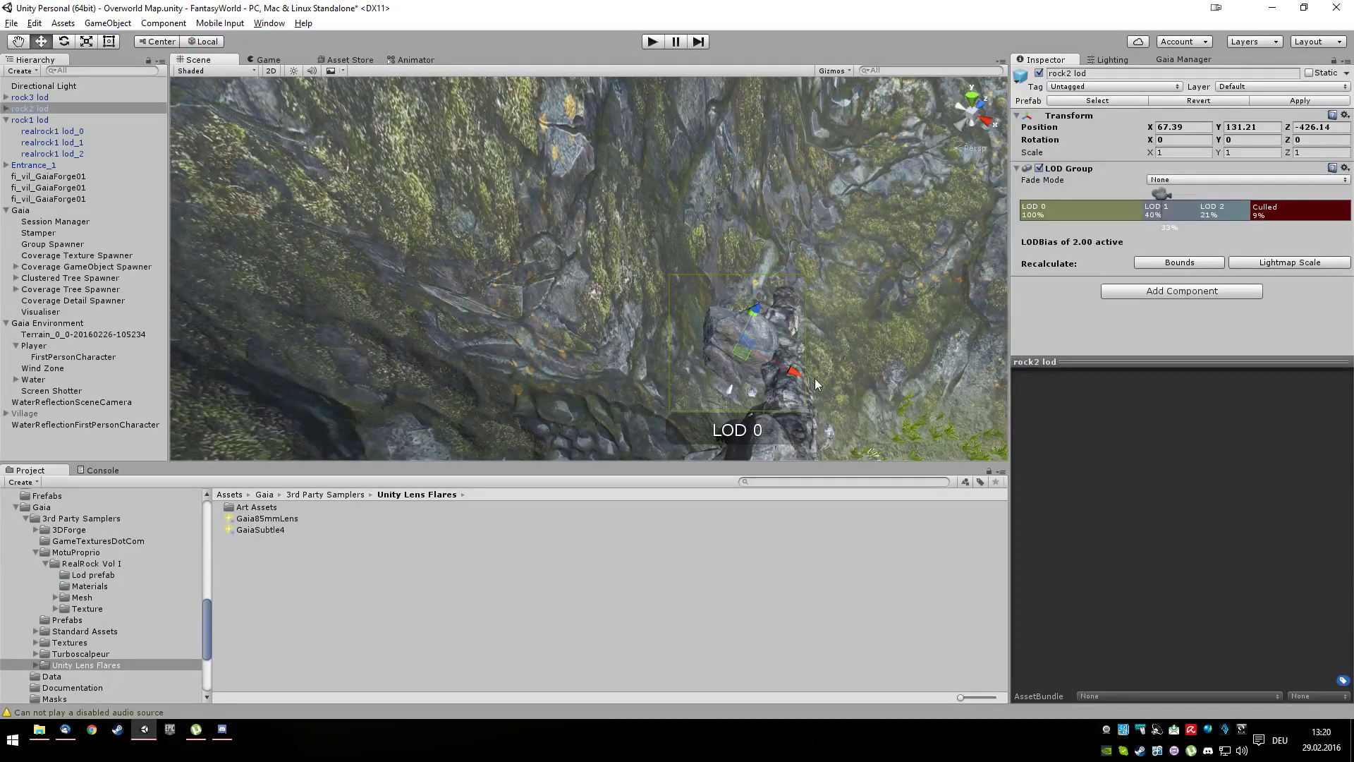
{"action": "scroll", "coordinate": [810, 374], "scroll_direction": "up", "scroll_amount": 1}
{"action": "middle_click_drag", "start_coordinate": [813, 381], "coordinate": [612, 308], "text": "alt"}
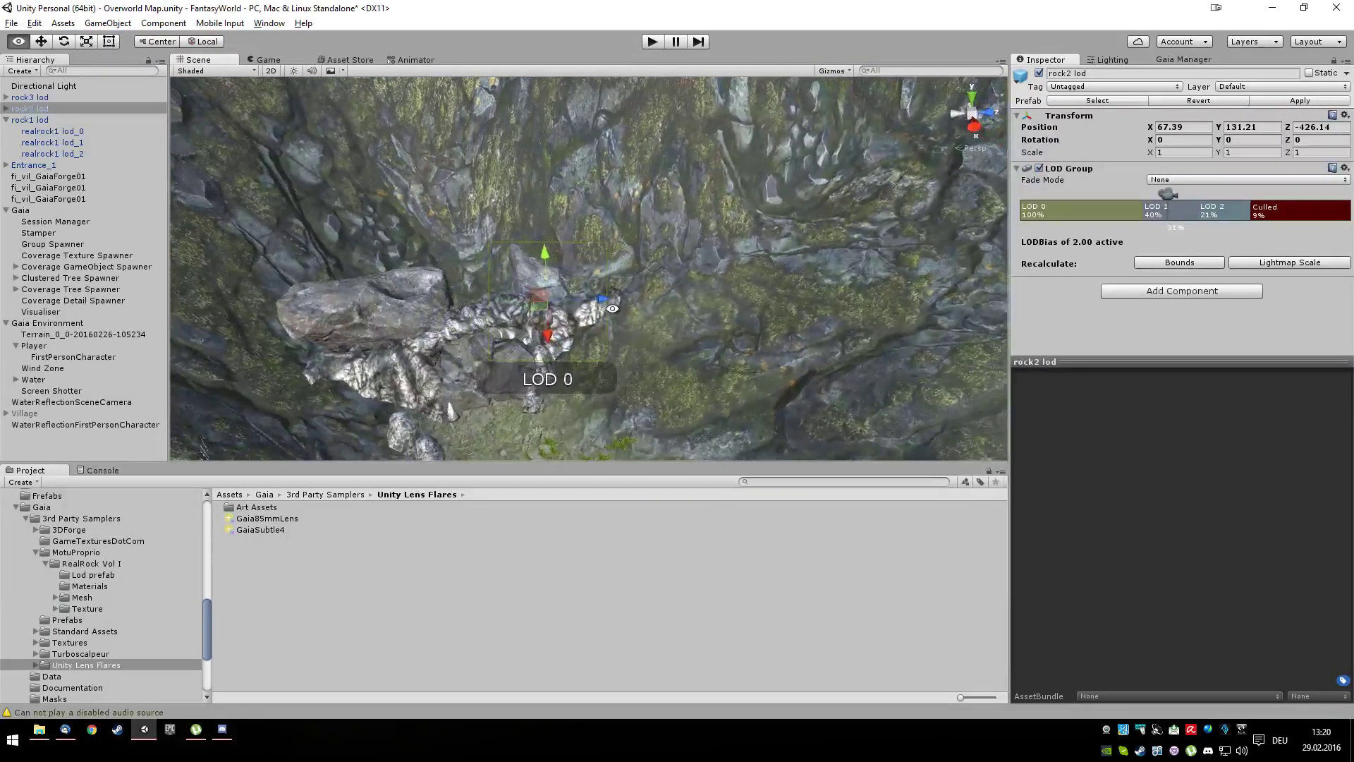
Step: Duplicate rock1 lod and move the copy back into the cliff behind the original, to X 68.18
{"action": "left_click", "coordinate": [415, 301]}
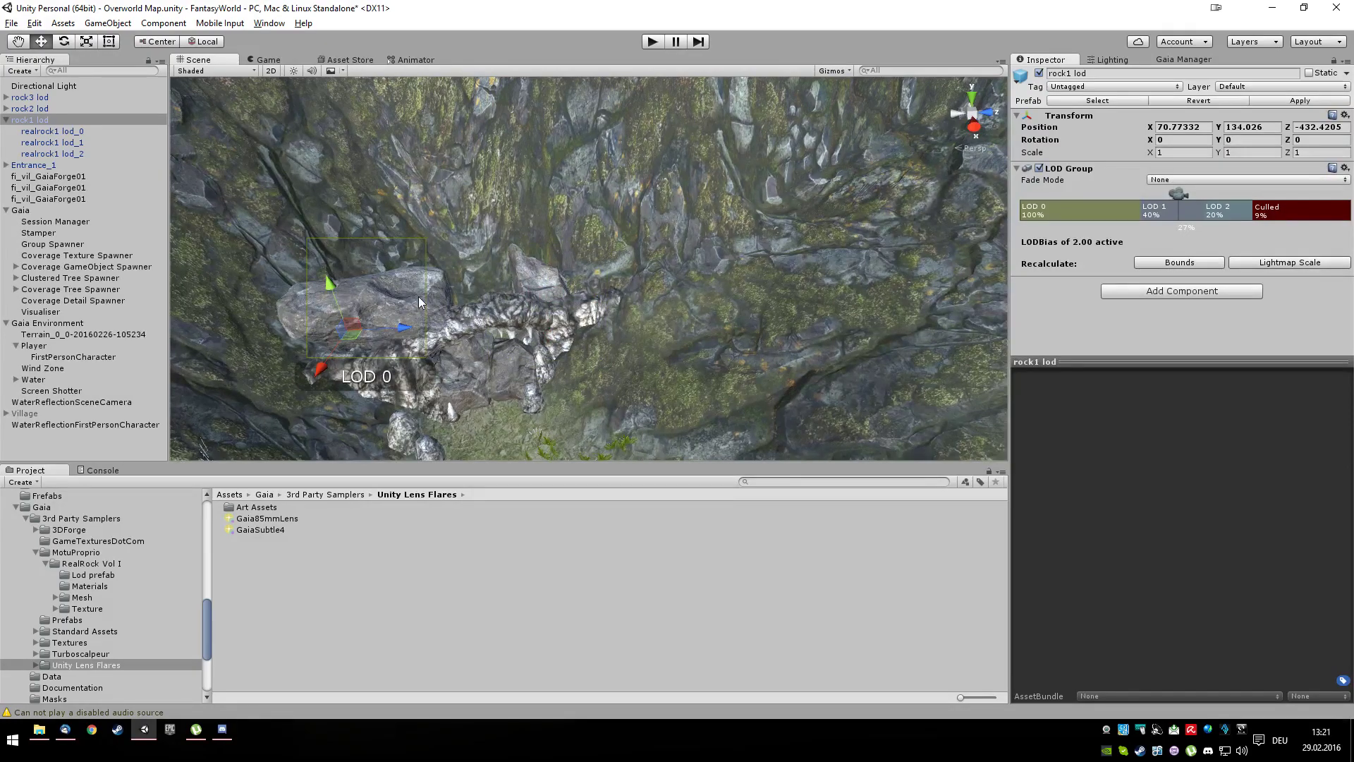
{"action": "key", "text": "ctrl+d"}
{"action": "left_click_drag", "start_coordinate": [326, 367], "coordinate": [387, 322]}
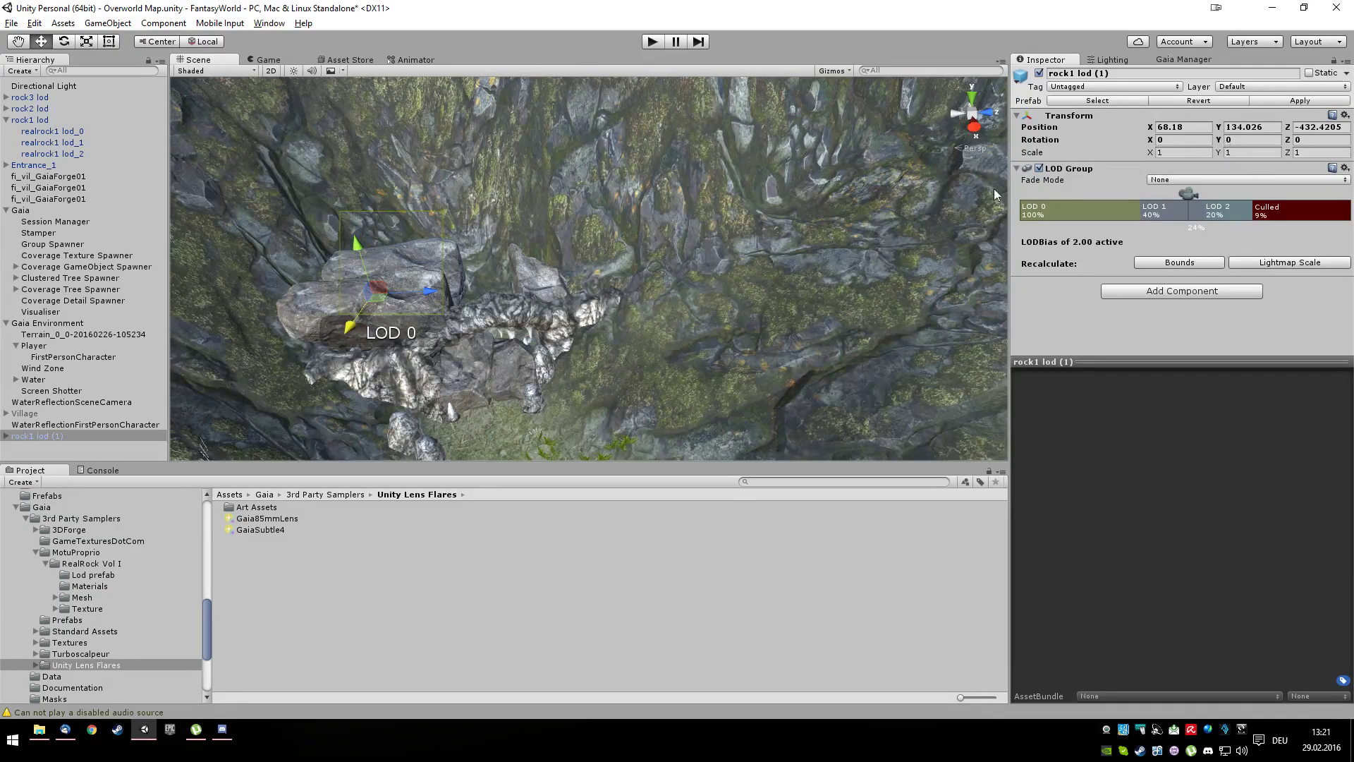
{"action": "left_click_drag", "start_coordinate": [457, 371], "coordinate": [550, 395], "text": "alt"}
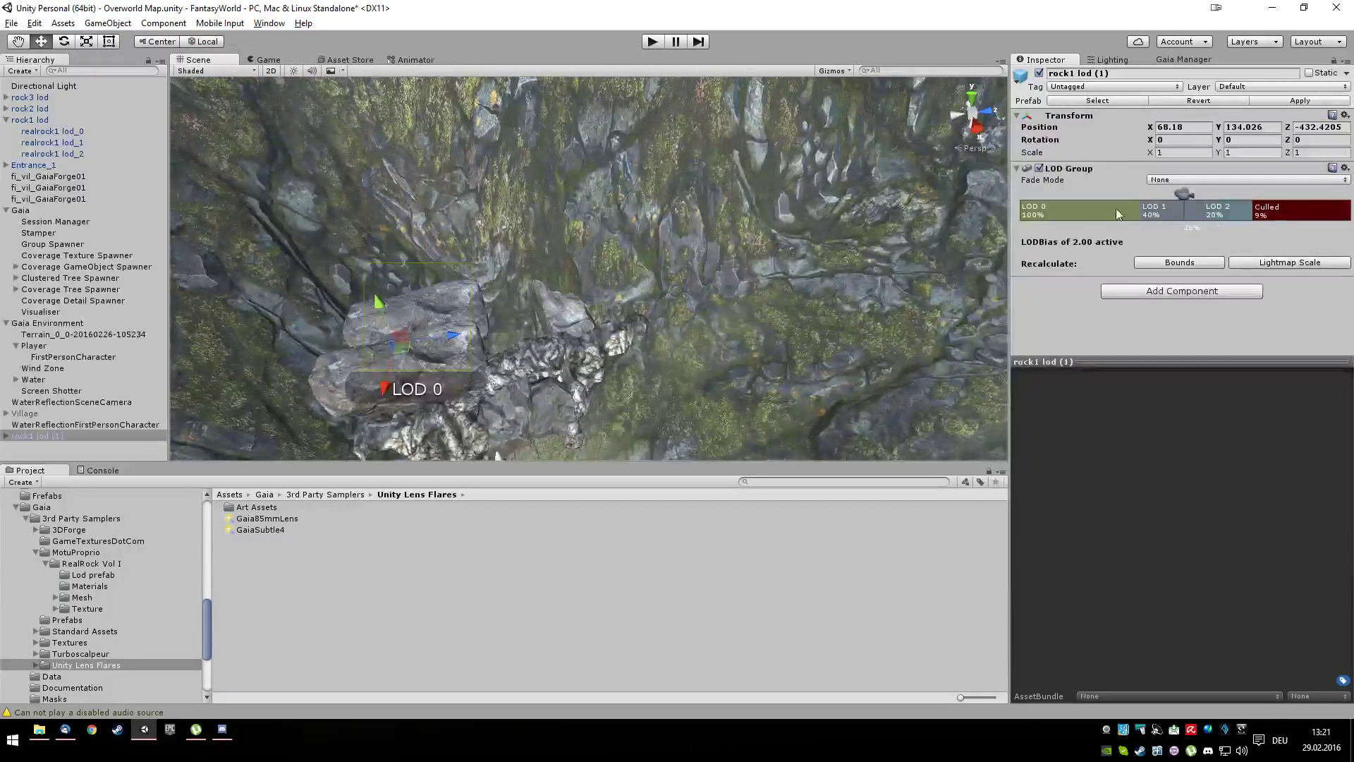
Step: Try the Cross Fade mode with animated cross-fading on the duplicated rock's LOD Group, and return the fade mode to None
{"action": "left_click_drag", "start_coordinate": [1182, 196], "coordinate": [1156, 210]}
{"action": "scroll", "coordinate": [779, 238], "scroll_direction": "up", "scroll_amount": 3}
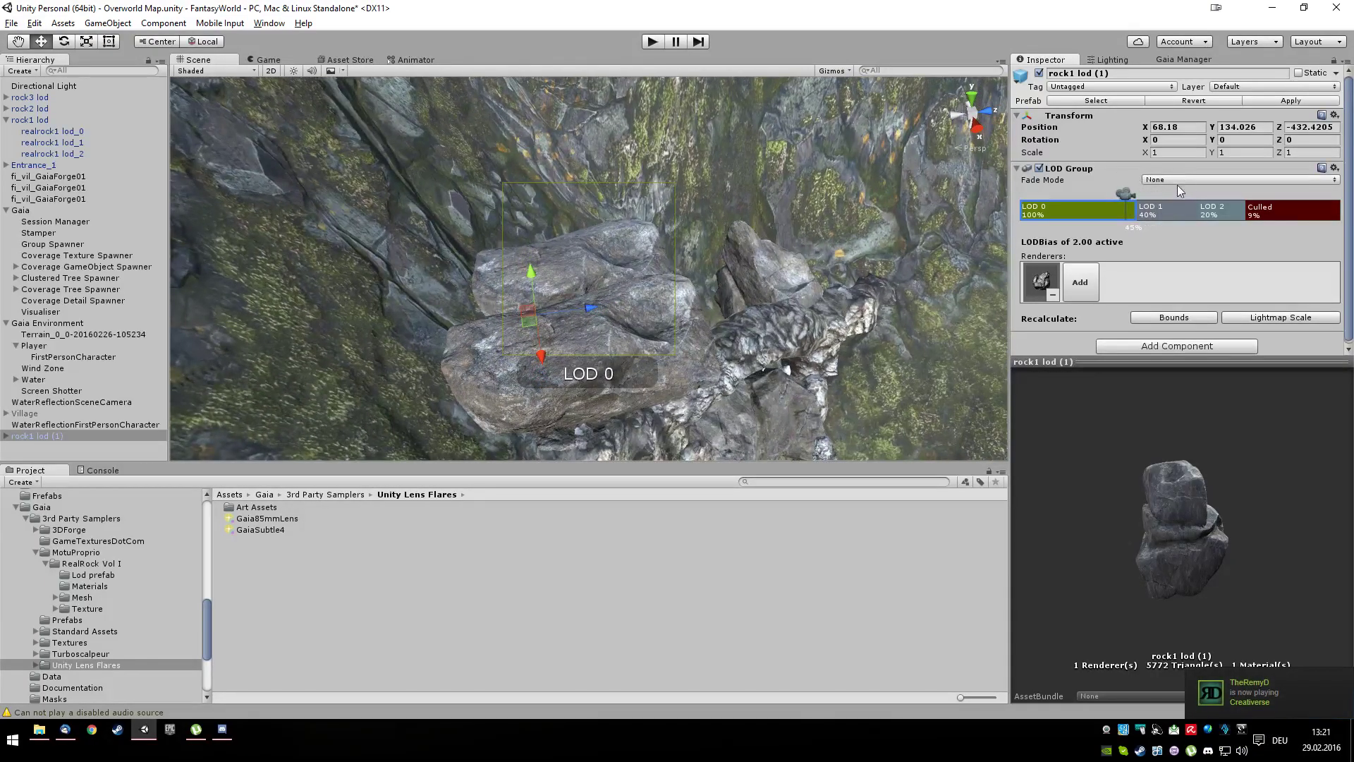
{"action": "left_click", "coordinate": [1178, 183]}
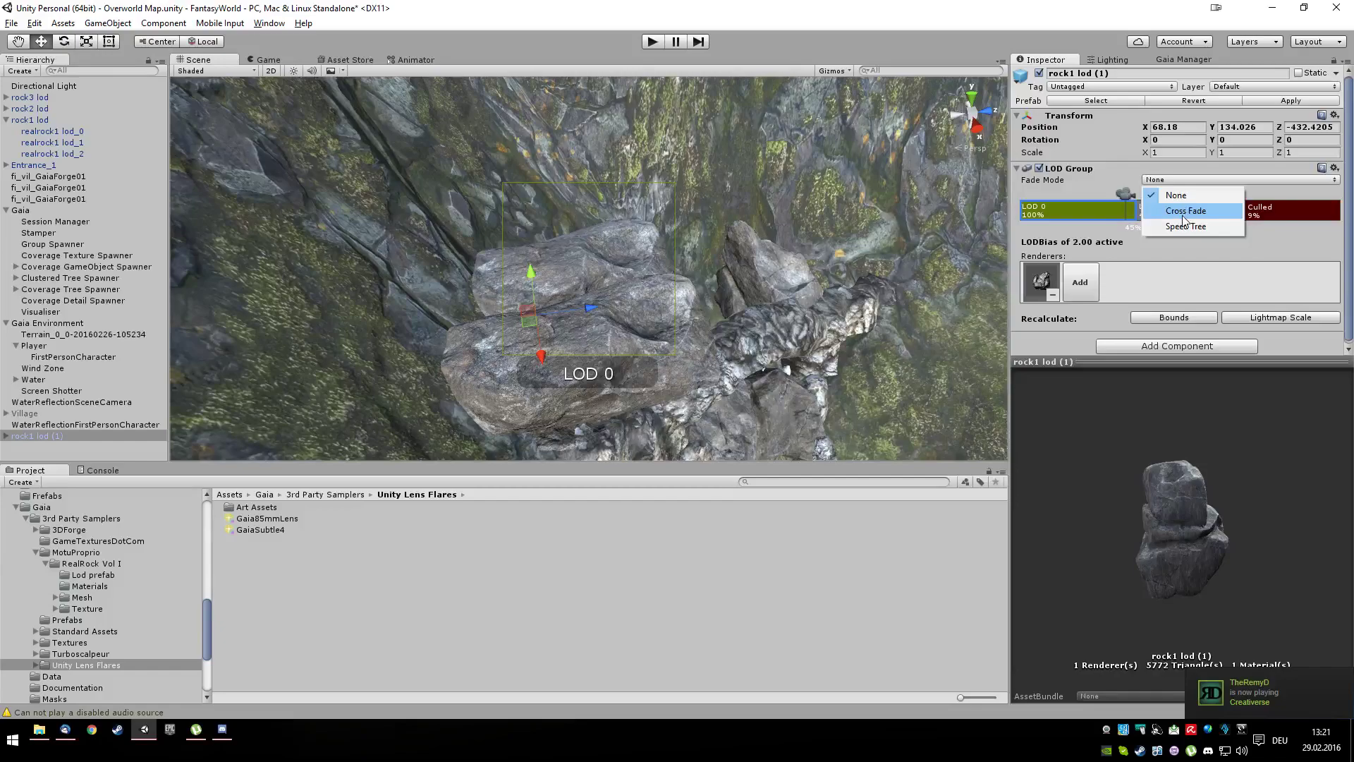
{"action": "left_click", "coordinate": [1181, 215]}
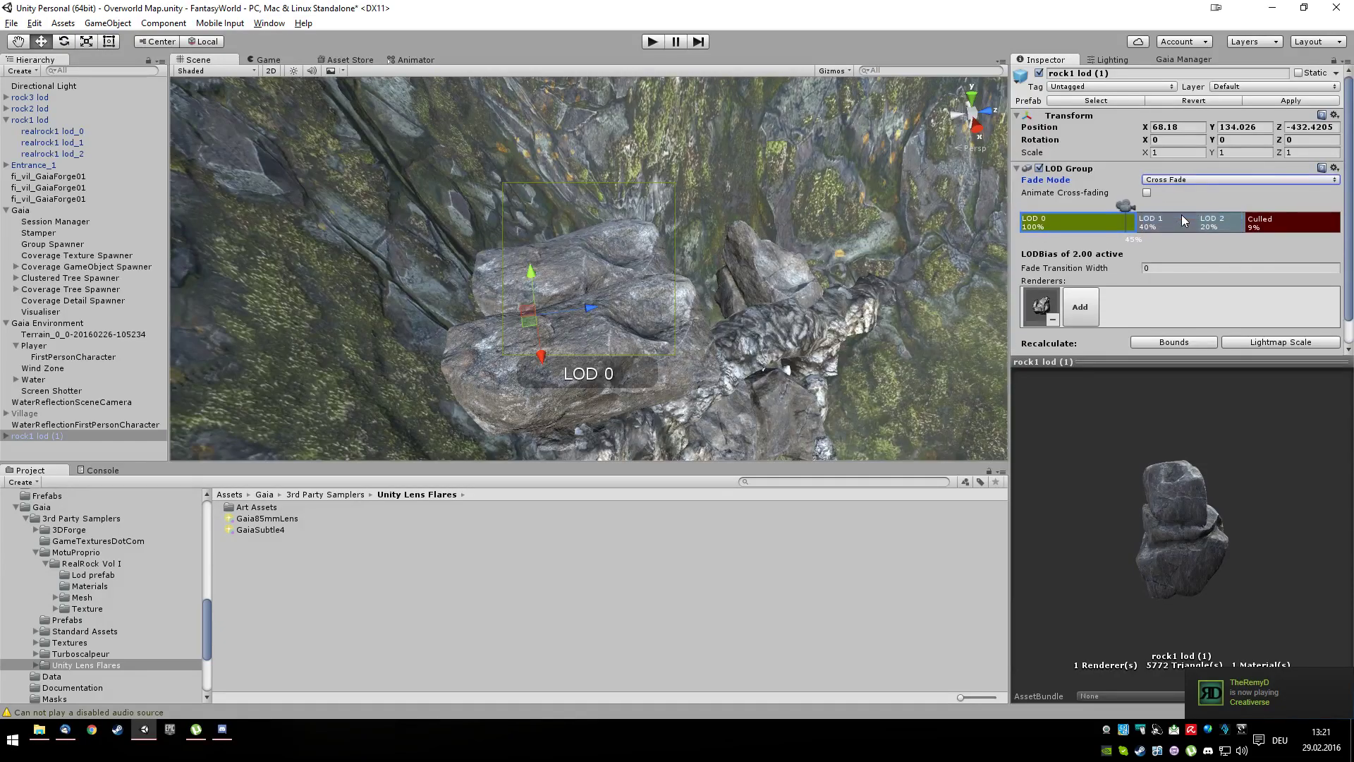
{"action": "left_click", "coordinate": [1147, 194]}
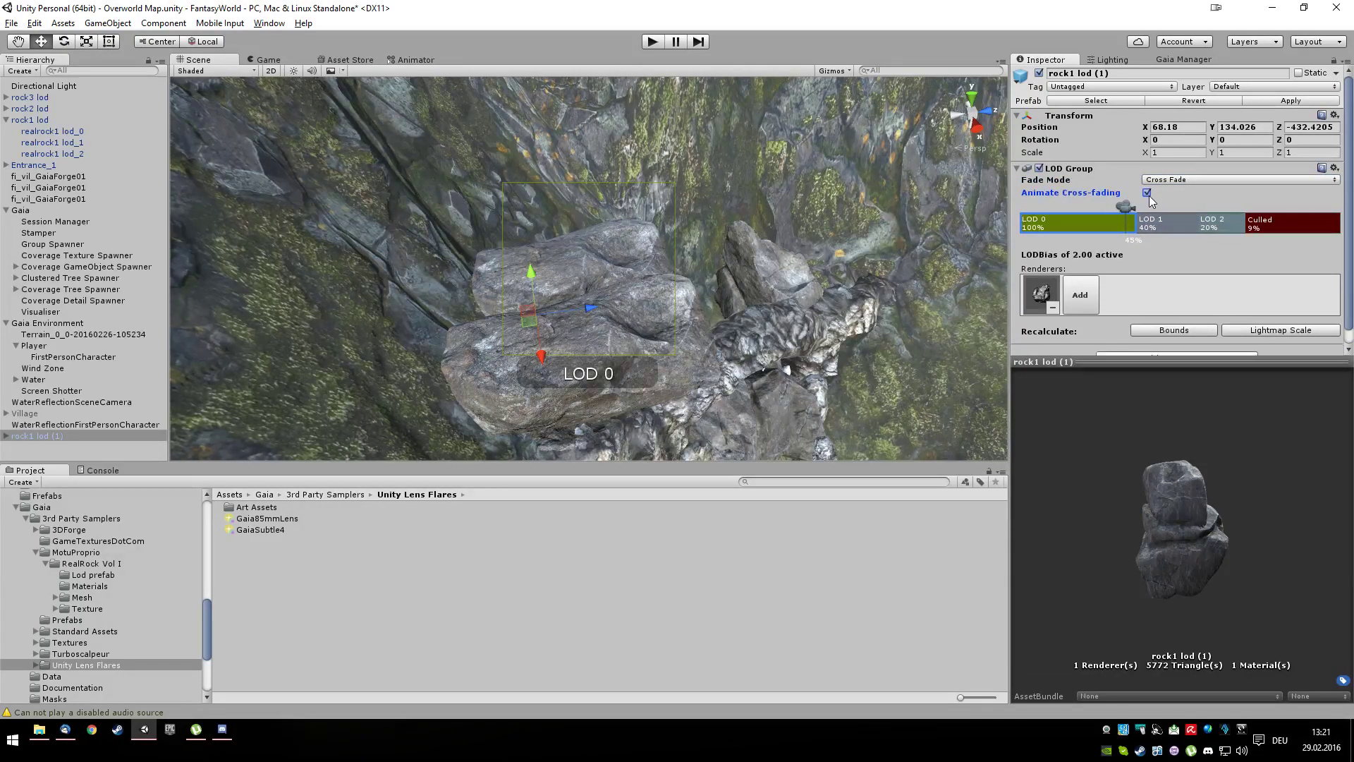
{"action": "left_click", "coordinate": [1147, 194]}
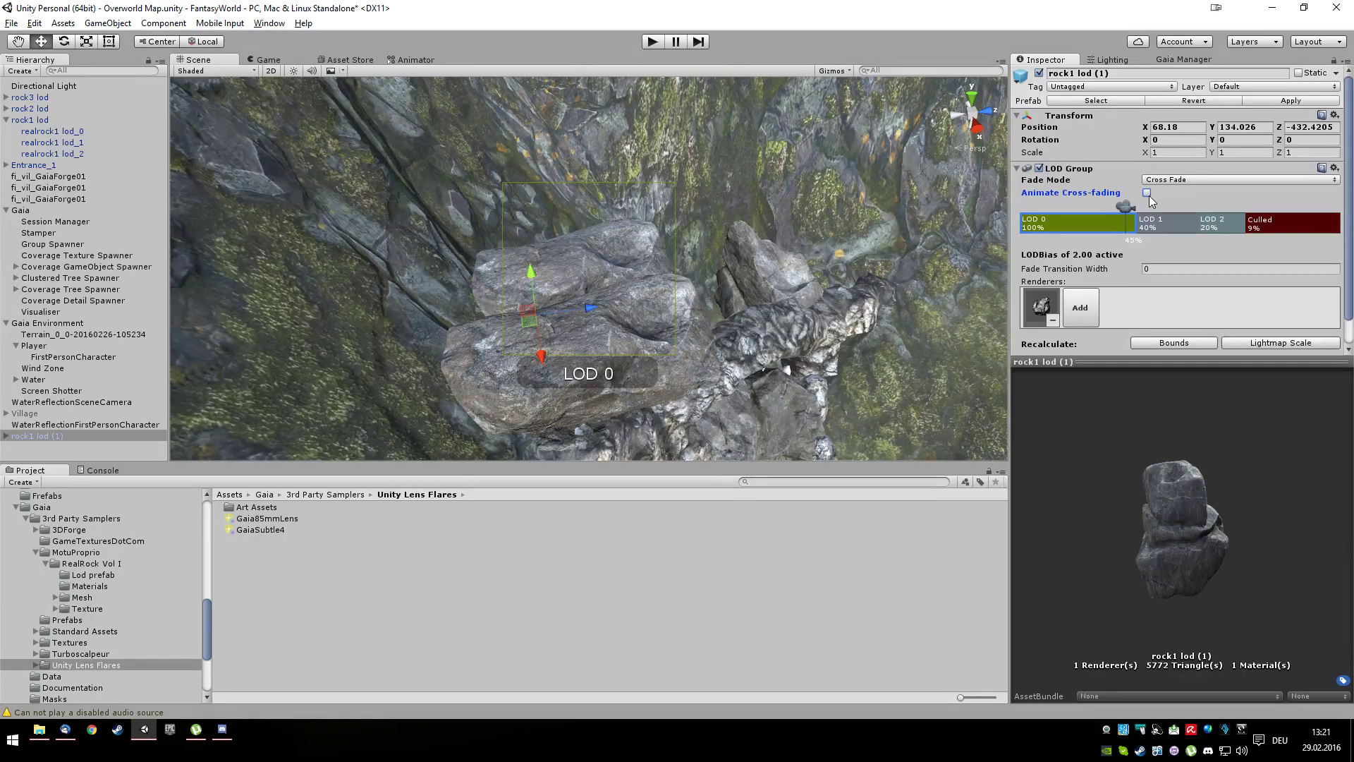
{"action": "left_click", "coordinate": [1164, 181]}
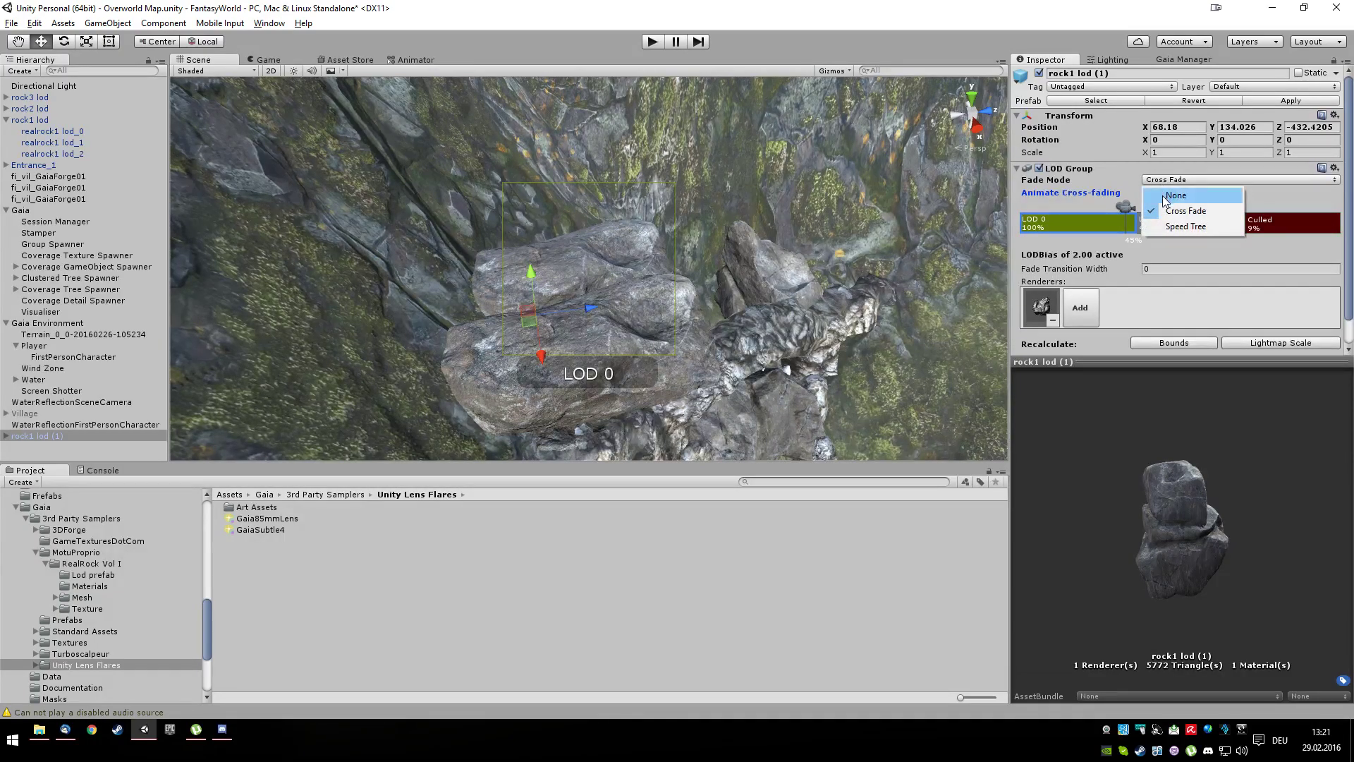
{"action": "left_click", "coordinate": [1170, 195]}
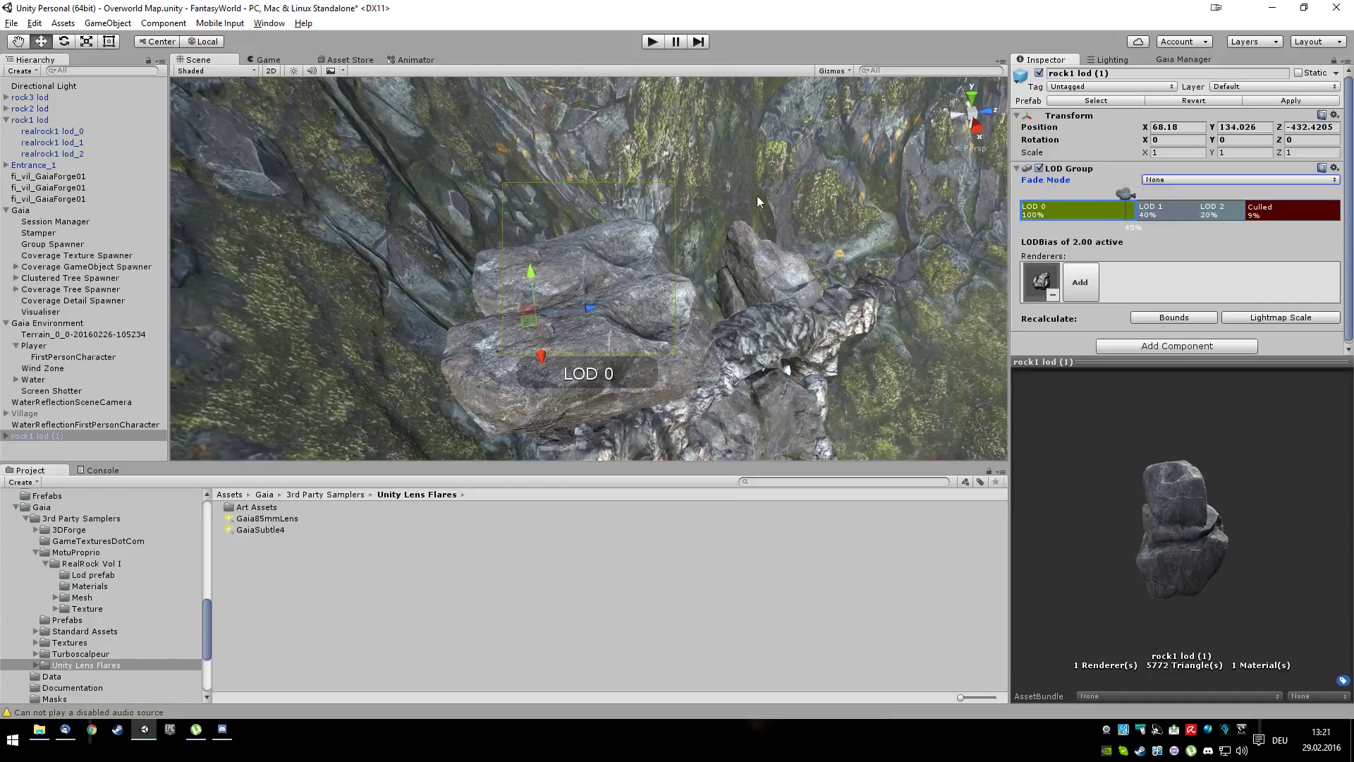
Step: Move the duplicated rock1 lod sideways above the cave entrance to X 69.01, Z -428.55
{"action": "left_click_drag", "start_coordinate": [738, 227], "coordinate": [546, 394], "text": "alt"}
{"action": "left_click_drag", "start_coordinate": [550, 381], "coordinate": [628, 348]}
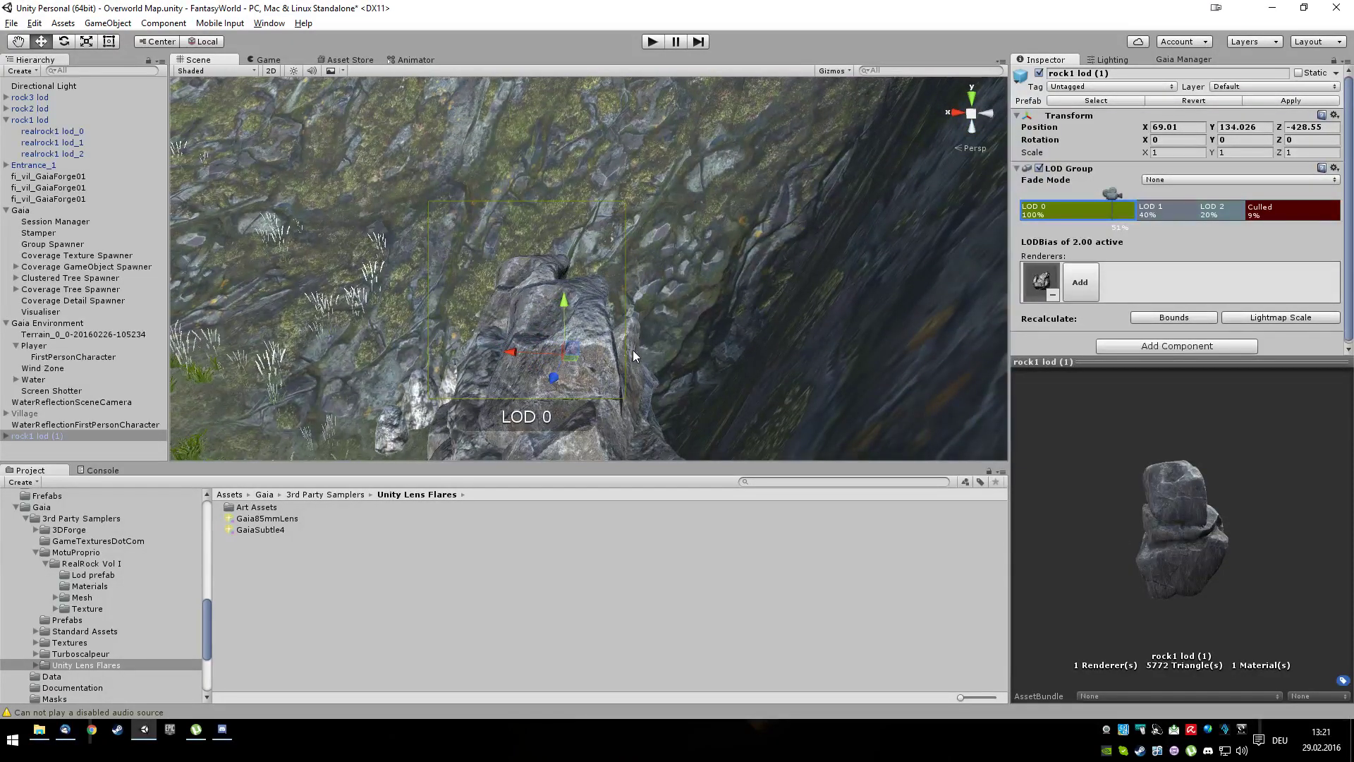
Step: Duplicate rock2 lod and scale the copy to X 0.94, Y 1.51, Z 2.39
{"action": "left_click", "coordinate": [633, 350]}
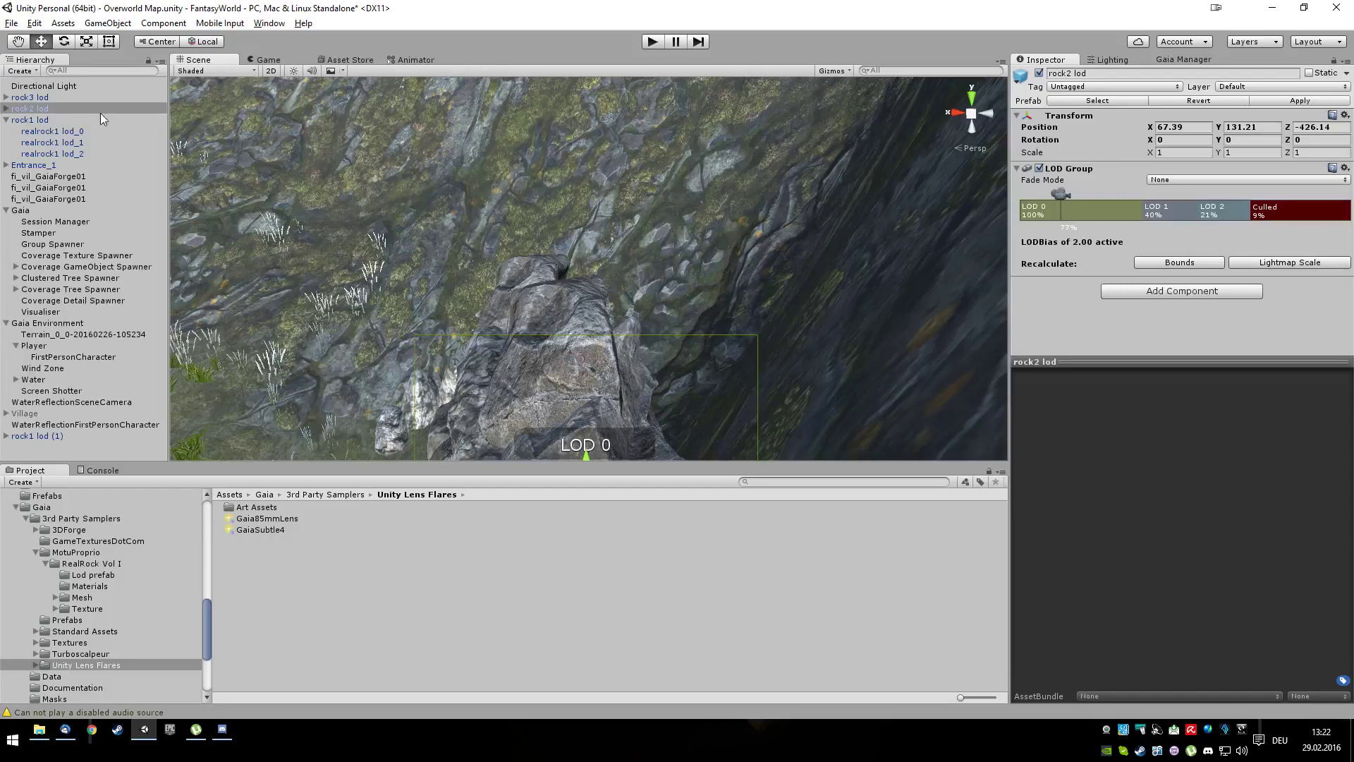
{"action": "left_click", "coordinate": [6, 121]}
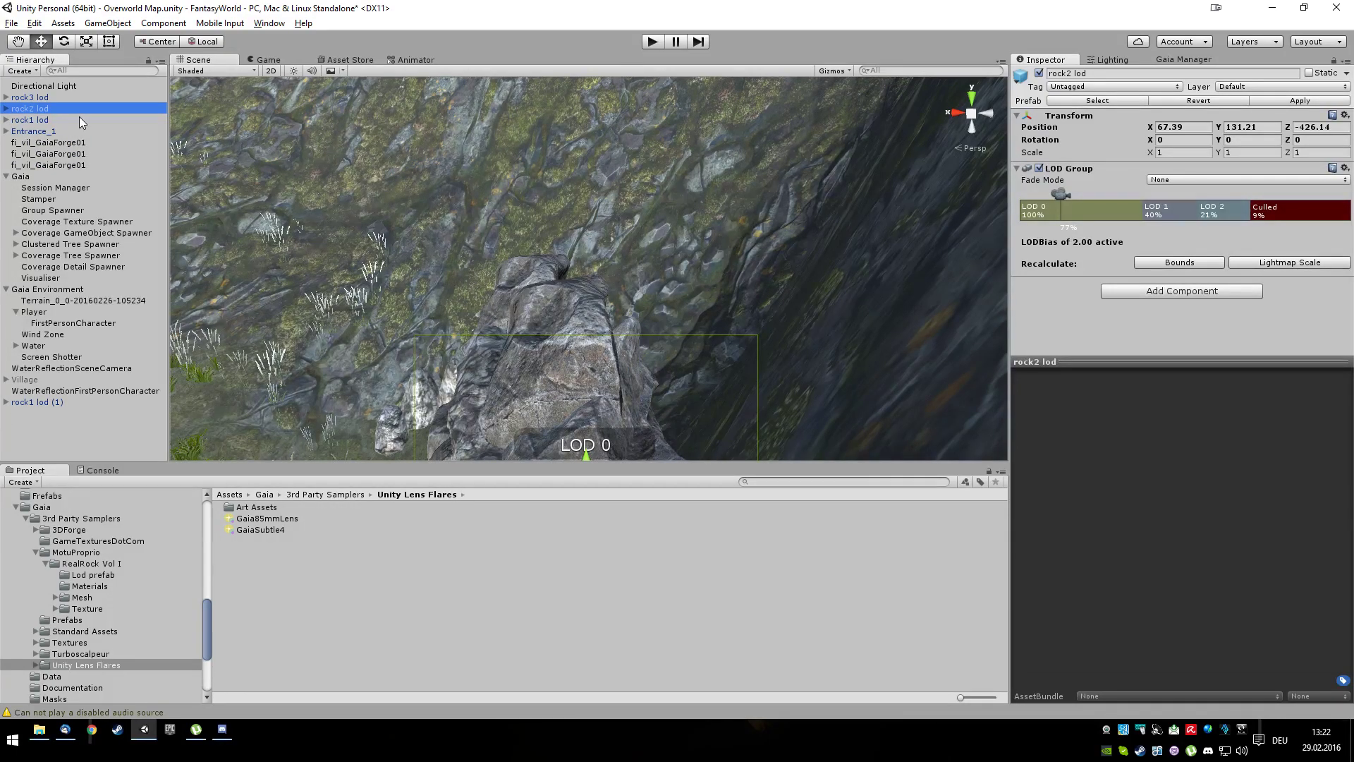
{"action": "left_click", "coordinate": [29, 402]}
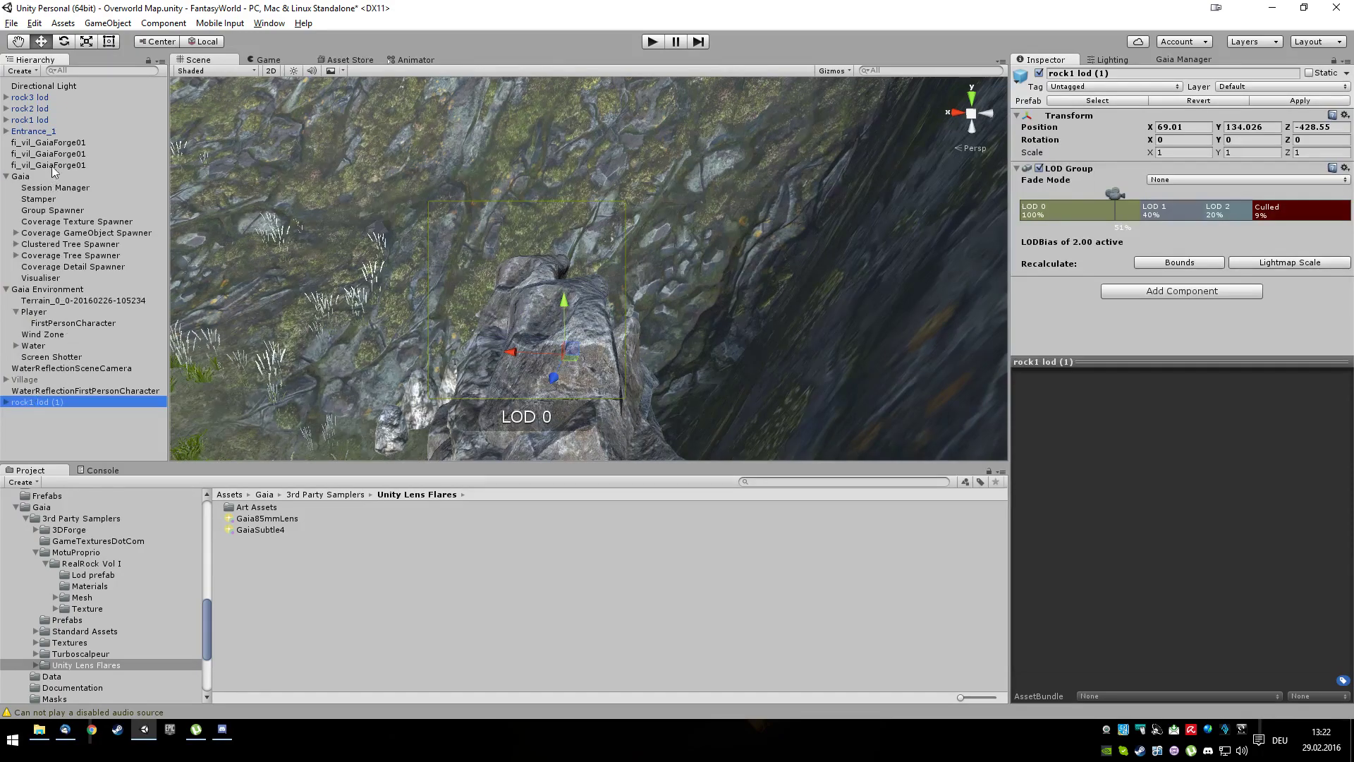
{"action": "left_click", "coordinate": [29, 120]}
{"action": "left_click_drag", "start_coordinate": [587, 353], "coordinate": [413, 247], "text": "alt"}
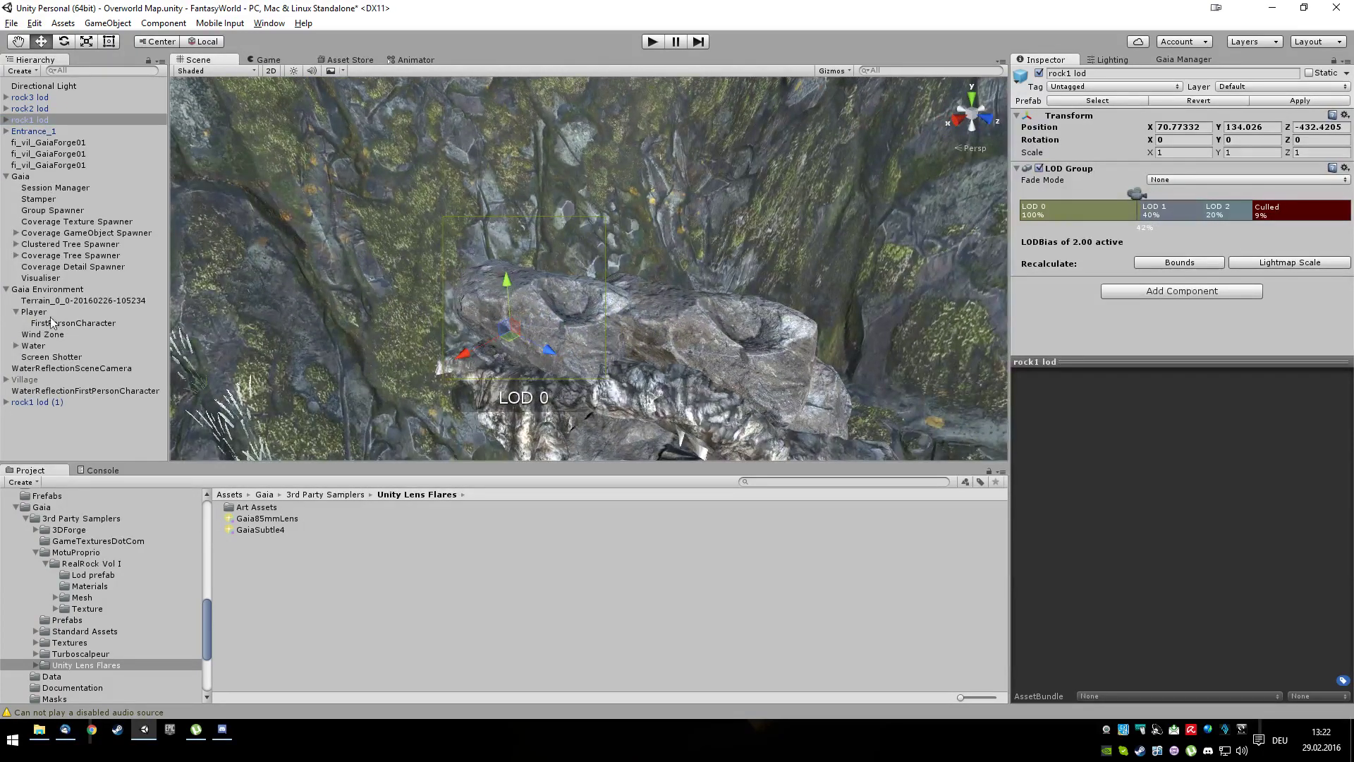
{"action": "left_click", "coordinate": [36, 108]}
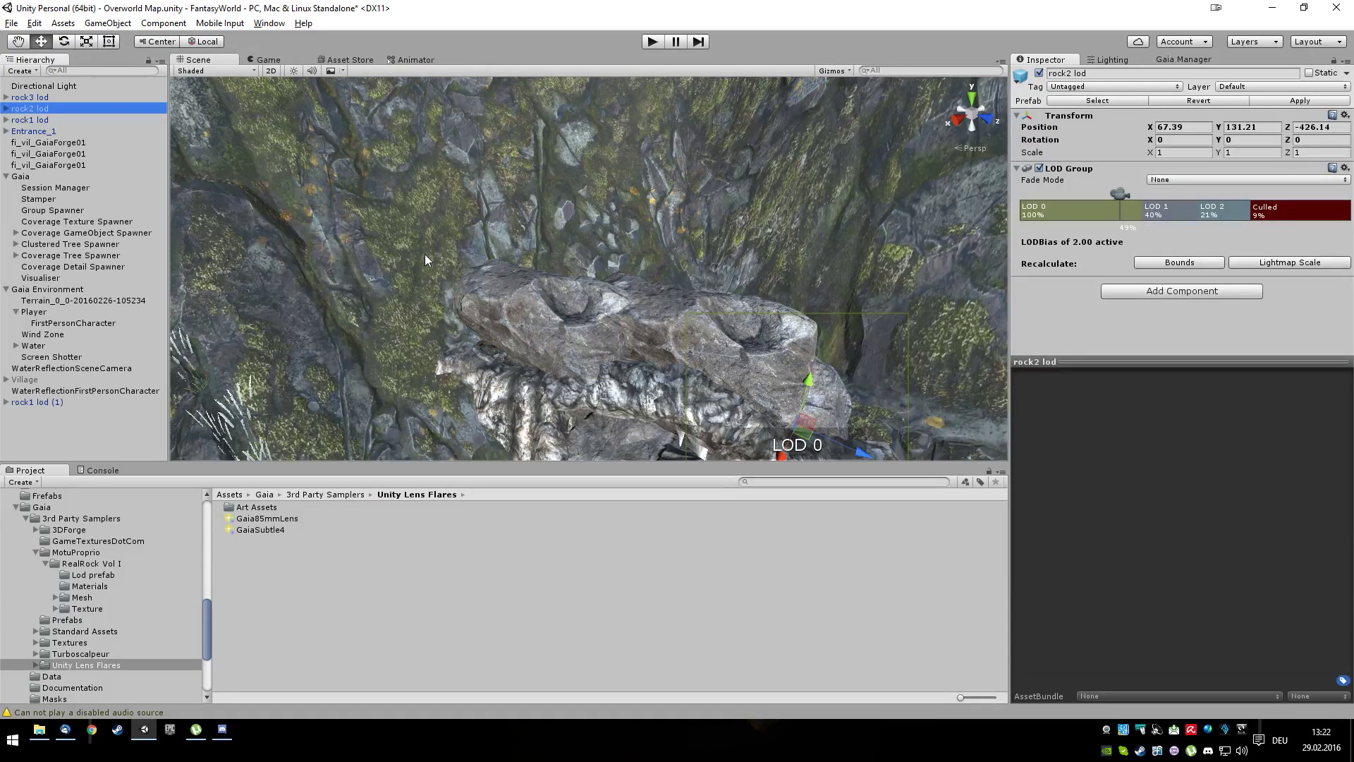
{"action": "key", "text": "ctrl+d"}
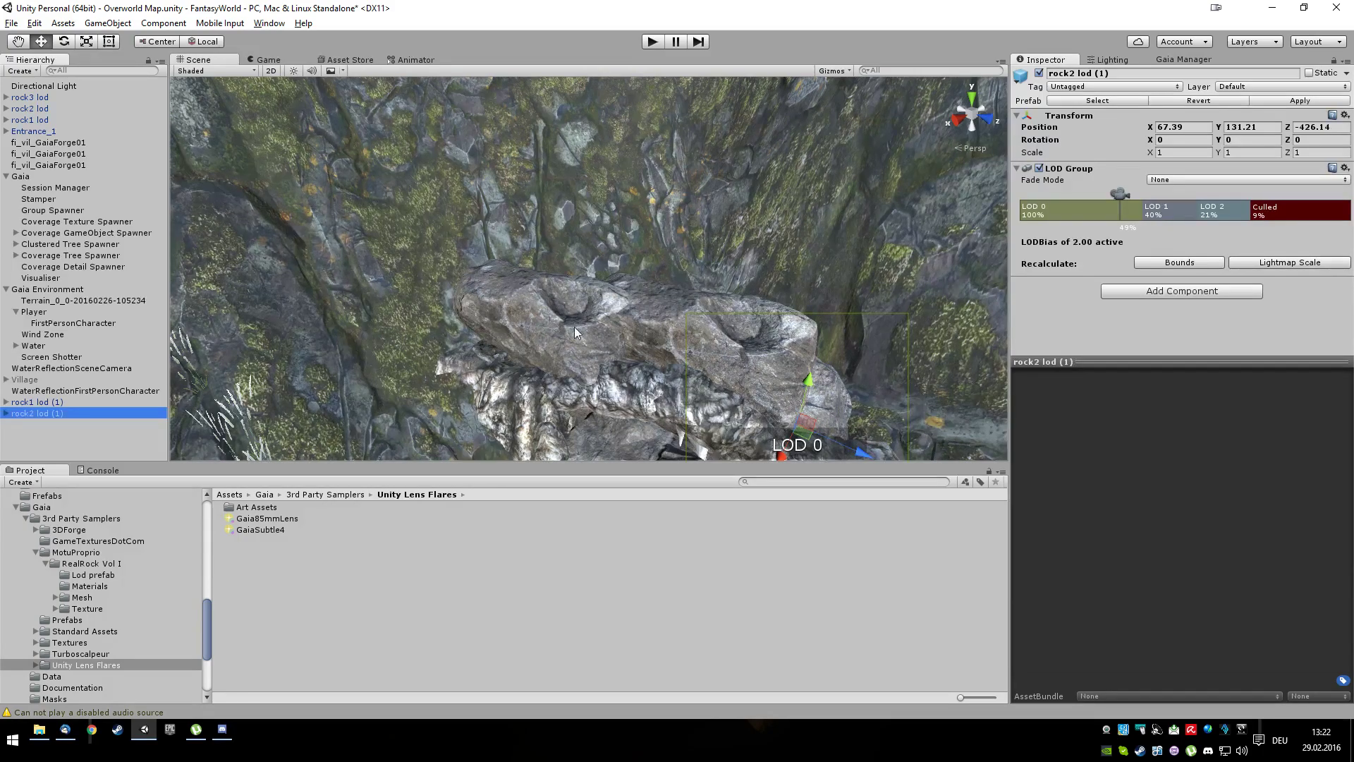
{"action": "left_click_drag", "start_coordinate": [1153, 155], "coordinate": [1327, 154]}
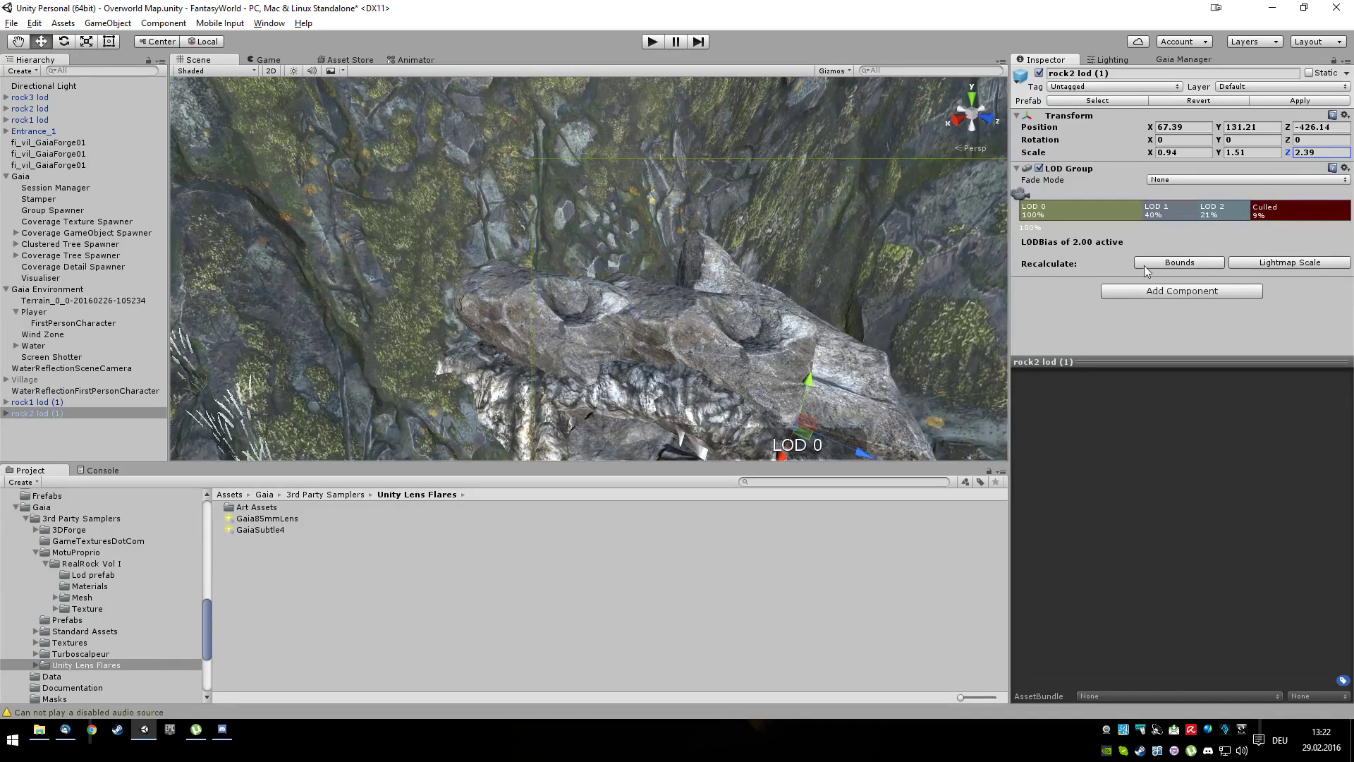
Step: Move the rock2 lod copy above the entrance to X 65.3, Y 133.59, Z -426.59 and rotate it to X 0.9, Y 0.57, Z 40.75
{"action": "scroll", "coordinate": [993, 363], "scroll_direction": "down", "scroll_amount": 3}
{"action": "left_click_drag", "start_coordinate": [735, 409], "coordinate": [734, 378]}
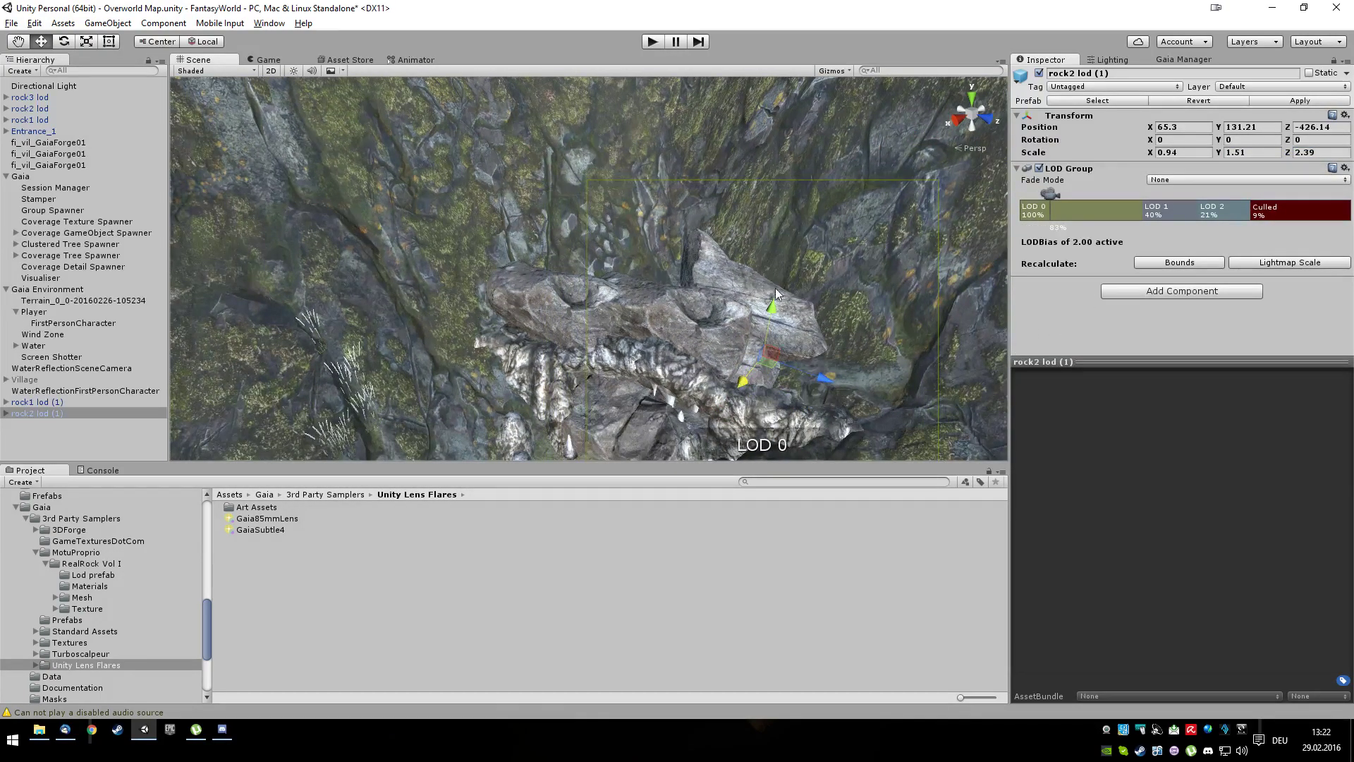
{"action": "left_click_drag", "start_coordinate": [773, 307], "coordinate": [705, 255]}
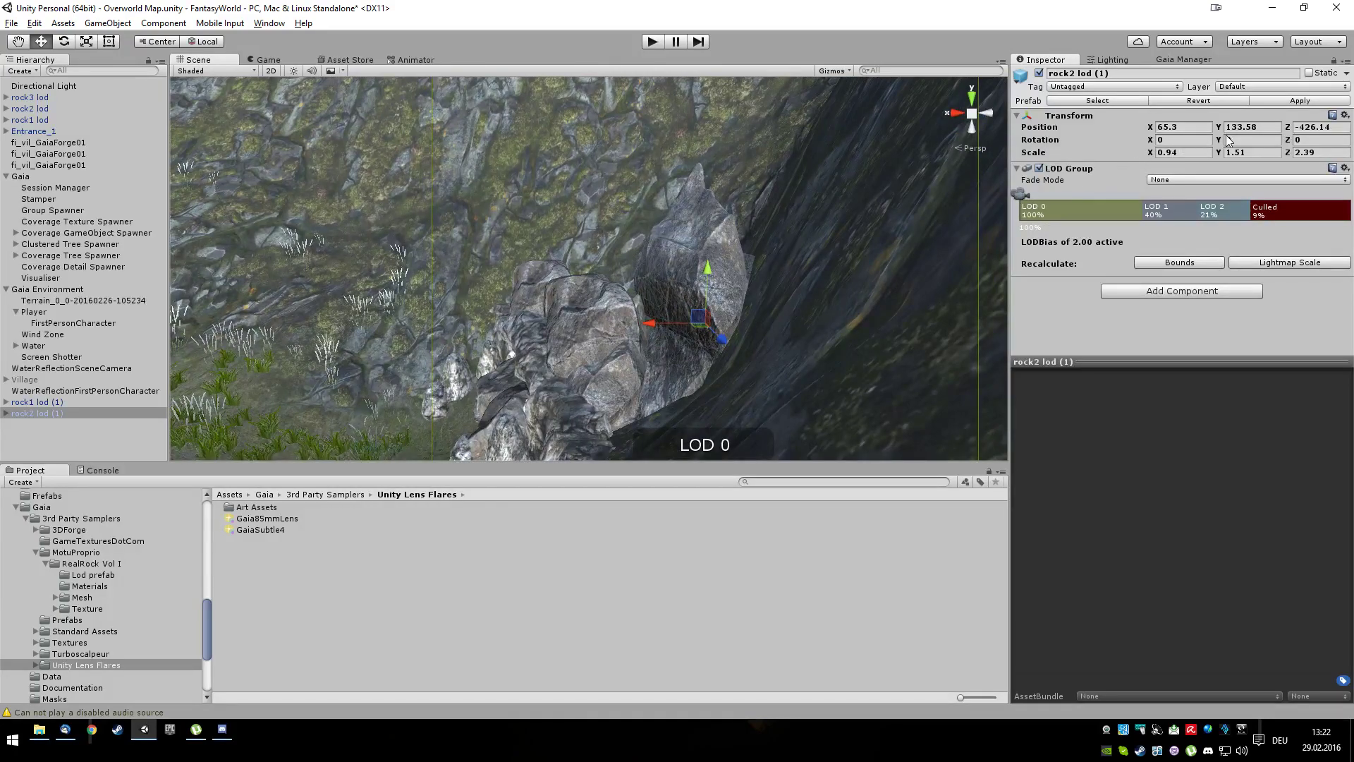
{"action": "left_click_drag", "start_coordinate": [1148, 141], "coordinate": [1172, 143]}
{"action": "left_click_drag", "start_coordinate": [1288, 141], "coordinate": [875, 31]}
{"action": "left_click_drag", "start_coordinate": [589, 336], "coordinate": [895, 317], "text": "alt"}
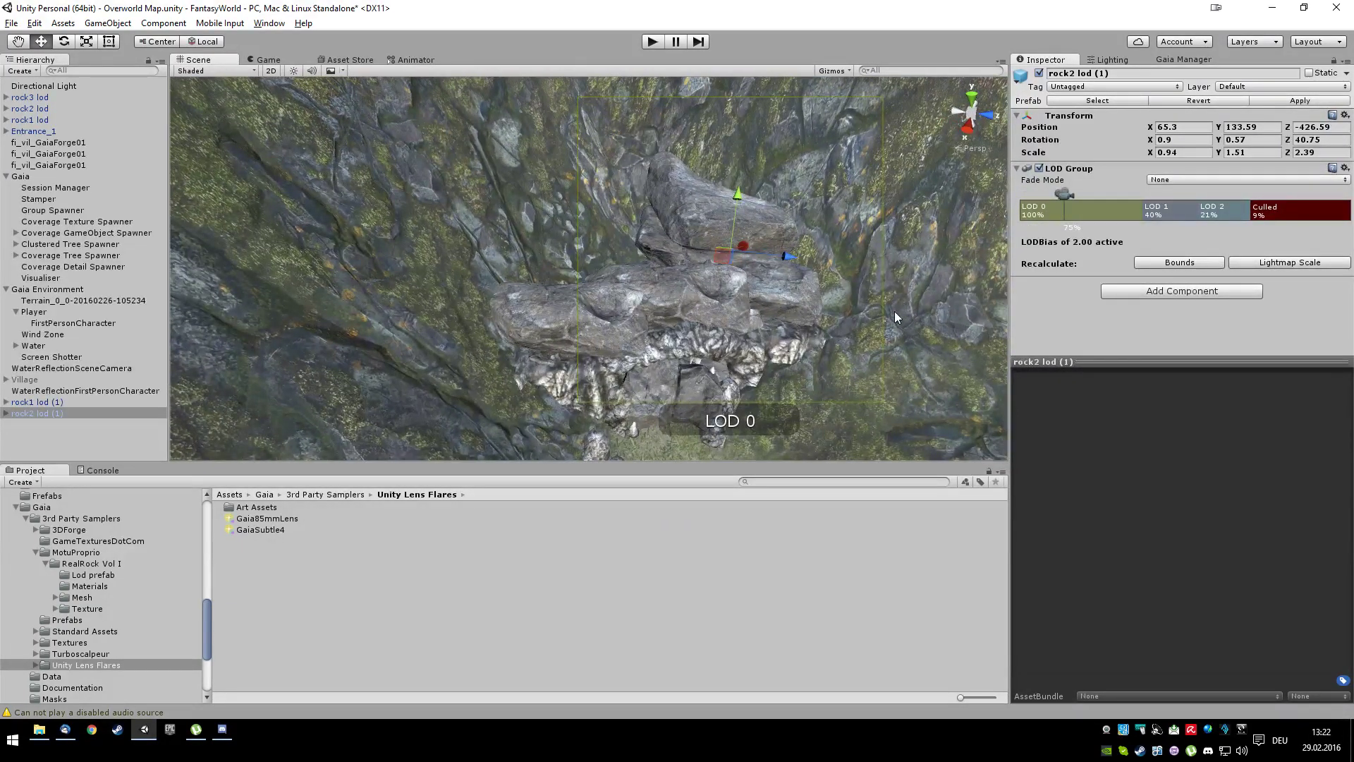
Step: Duplicate the scaled rock2 lod copy, set its X scale to 1, and move it beside the first to X 65.25, Y 133.68, Z -432.03
{"action": "key", "text": "ctrl+d"}
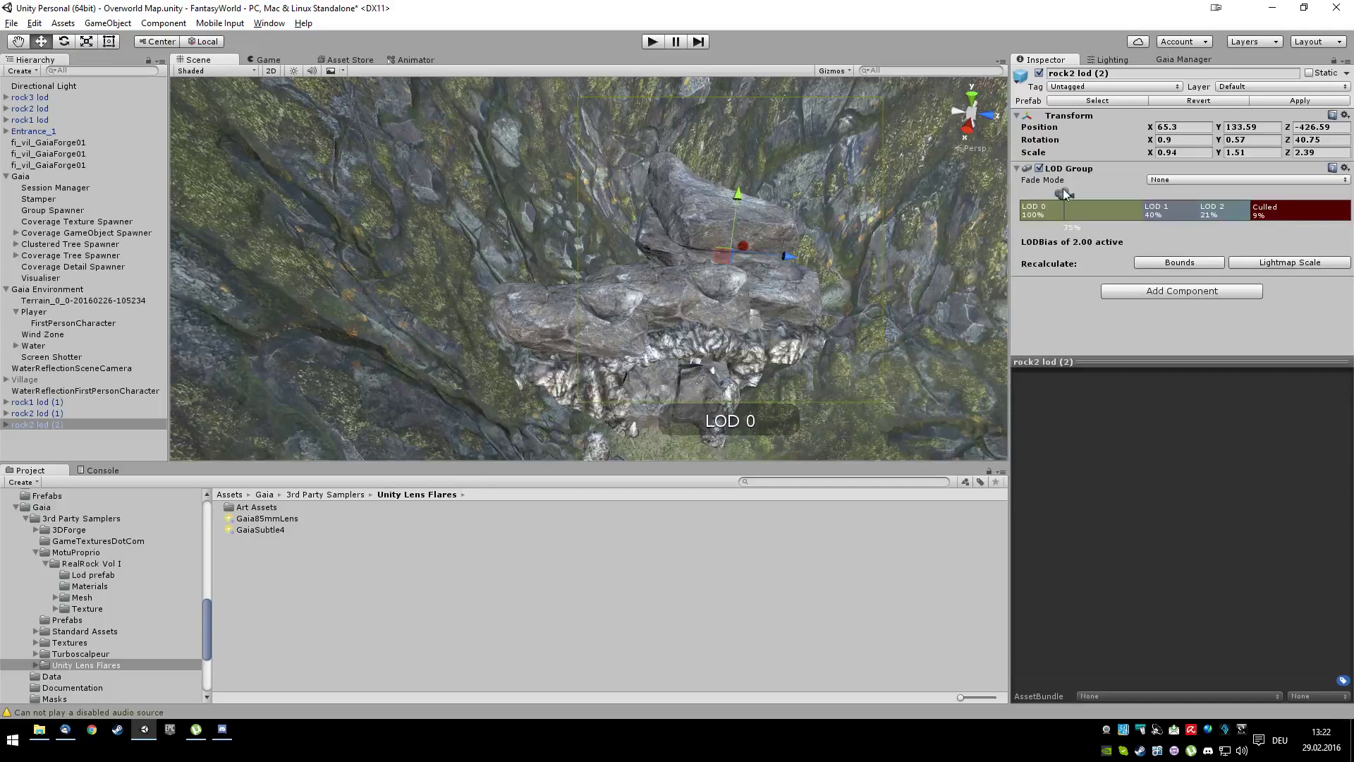
{"action": "left_click", "coordinate": [1298, 152]}
{"action": "left_click", "coordinate": [1184, 151]}
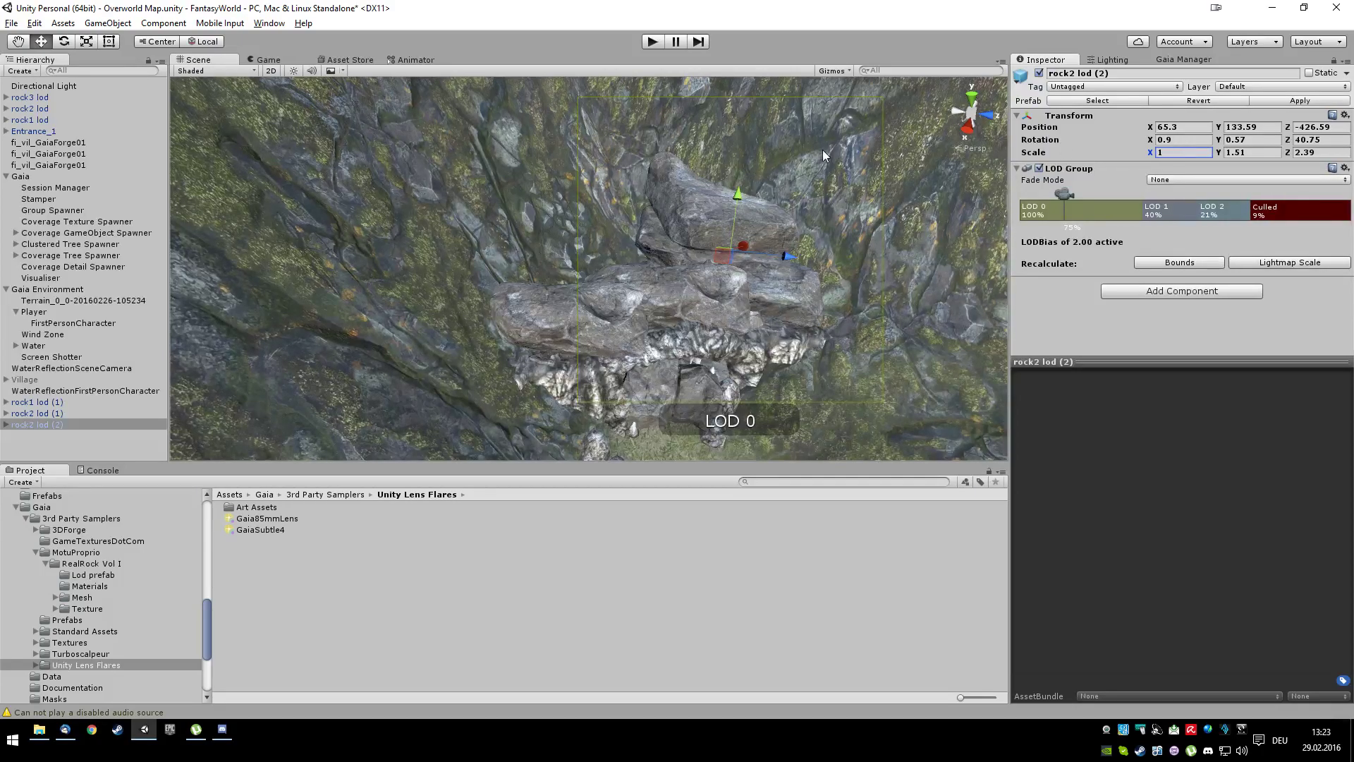
{"action": "left_click_drag", "start_coordinate": [784, 259], "coordinate": [692, 247]}
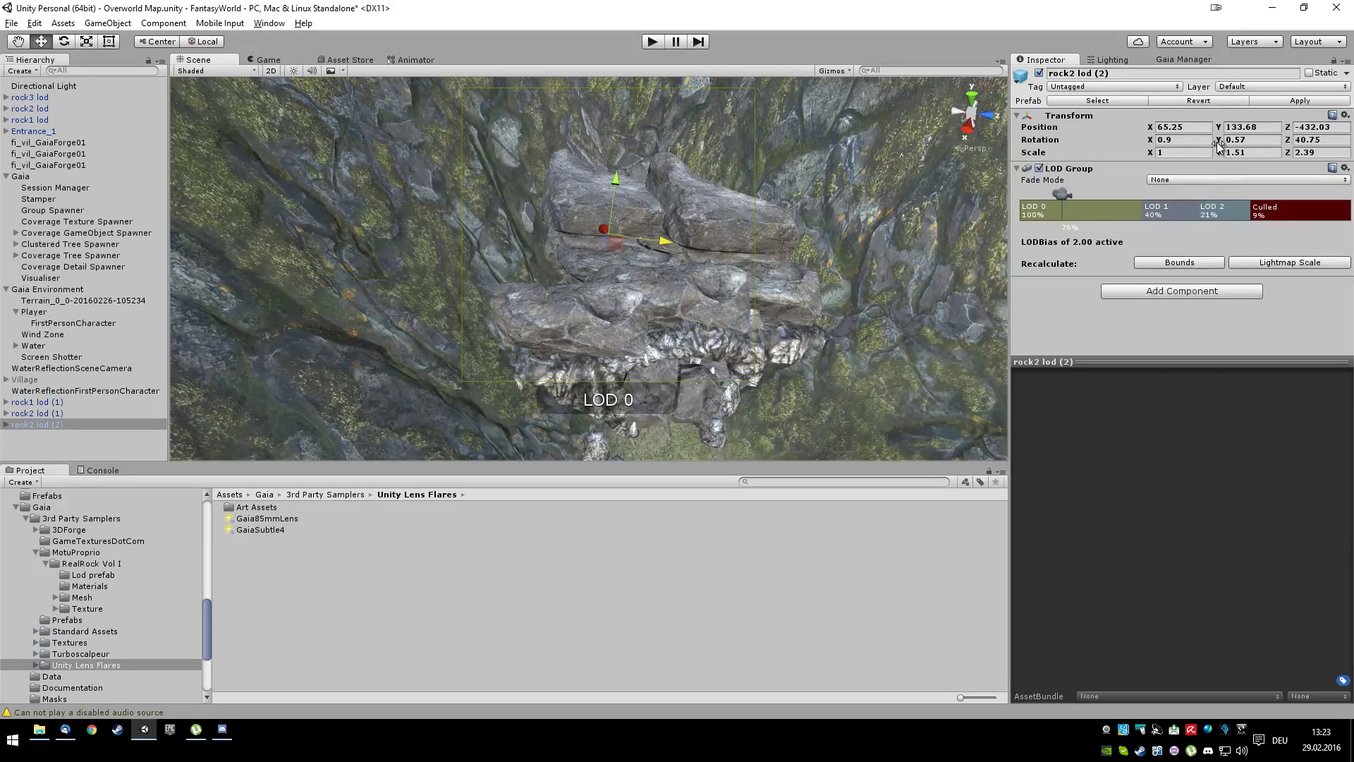
Step: Rotate the second rock2 lod copy to Y -323.1, Z 43.91 and move it to X 66.24, Y 135.12, Z -433.19
{"action": "left_click_drag", "start_coordinate": [1287, 139], "coordinate": [14, 131]}
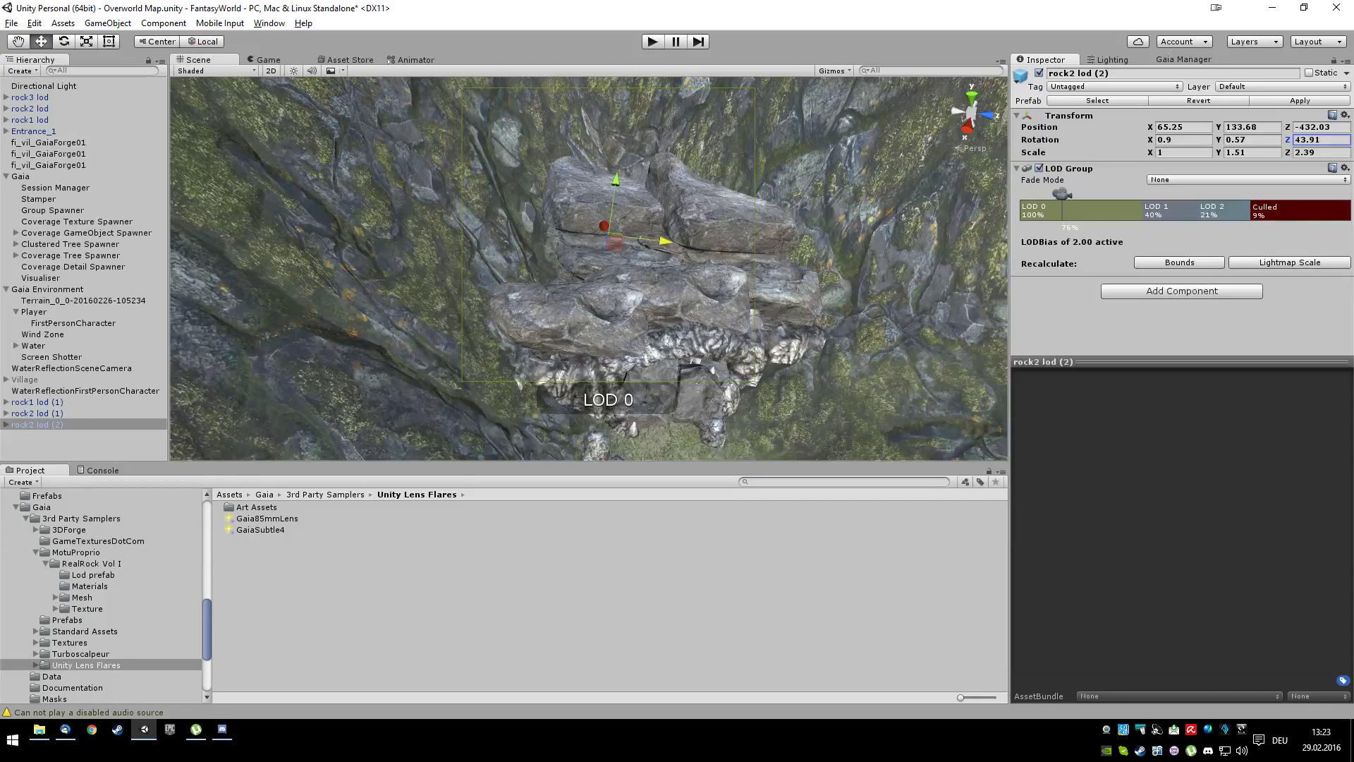
{"action": "left_click_drag", "start_coordinate": [1219, 140], "coordinate": [1347, 158]}
{"action": "left_click_drag", "start_coordinate": [14, 161], "coordinate": [22, 162]}
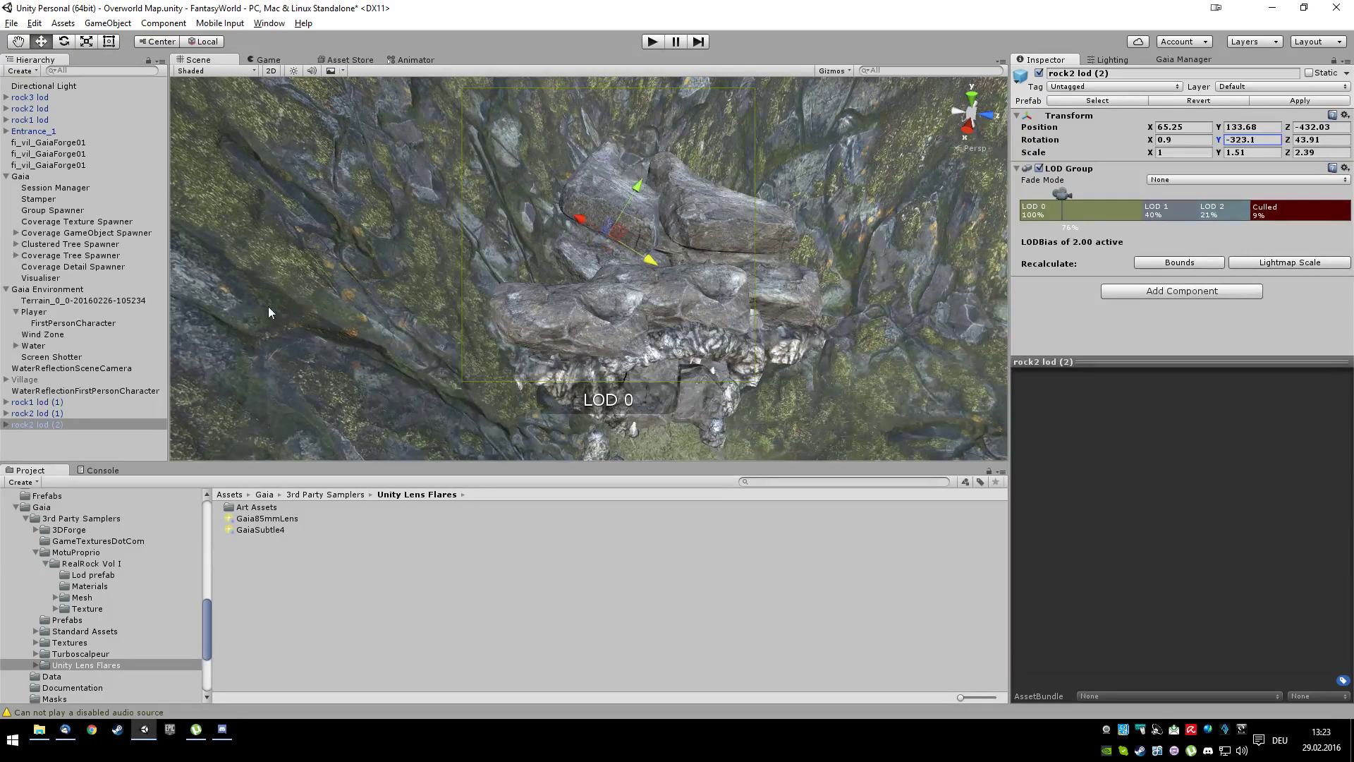
{"action": "left_click_drag", "start_coordinate": [785, 306], "coordinate": [626, 234], "text": "alt"}
{"action": "left_click_drag", "start_coordinate": [655, 305], "coordinate": [599, 219], "text": "alt"}
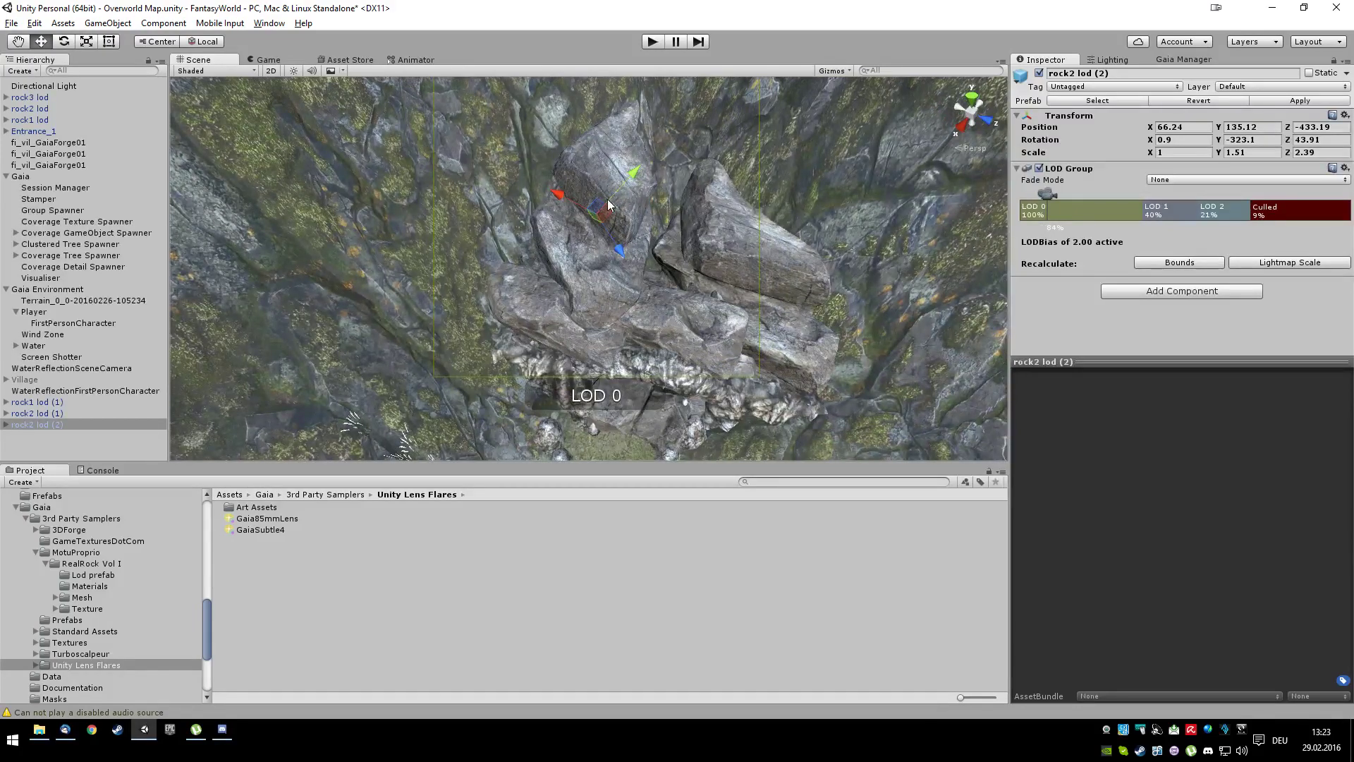
Step: Rotate the second rock2 lod copy further to about X 13.66, Y -290.6, Z 71.1
{"action": "left_click", "coordinate": [63, 41]}
{"action": "left_click_drag", "start_coordinate": [586, 171], "coordinate": [639, 172]}
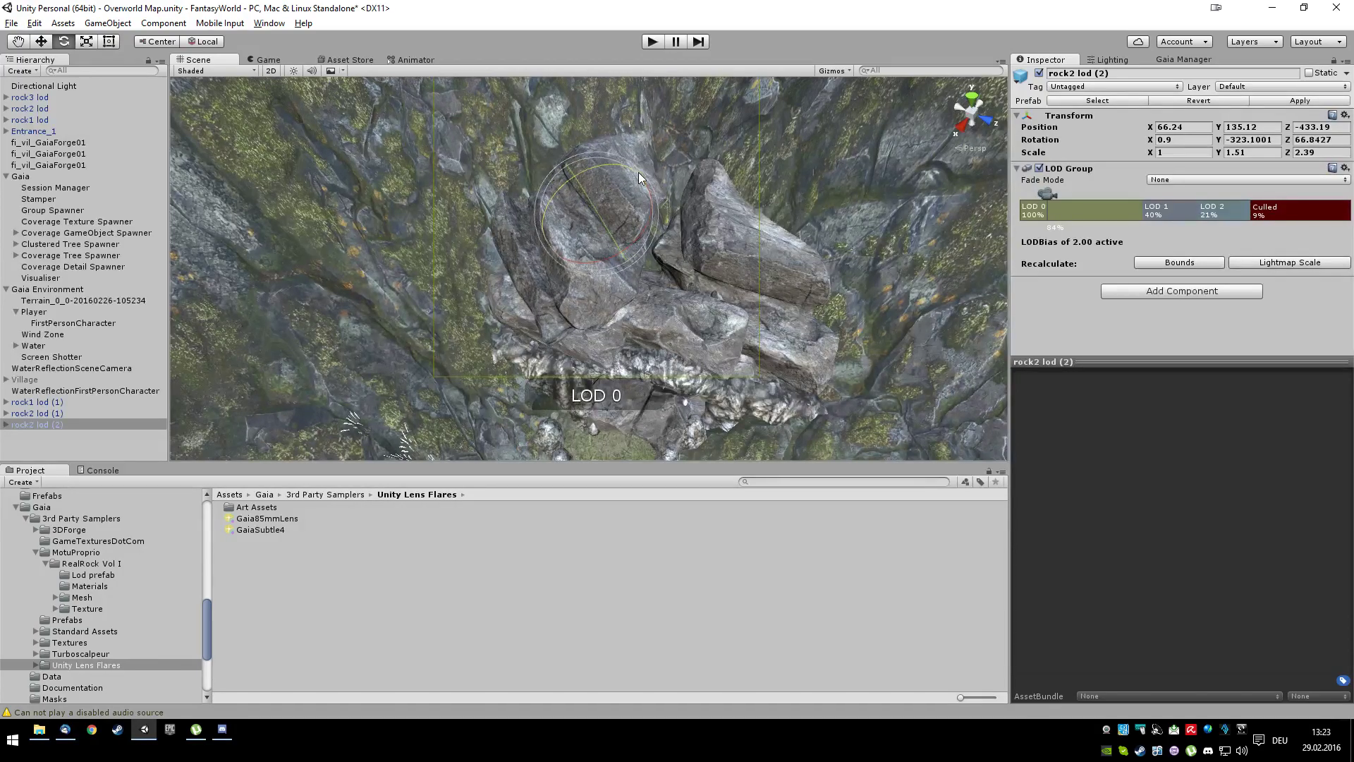
{"action": "left_click_drag", "start_coordinate": [651, 218], "coordinate": [618, 269]}
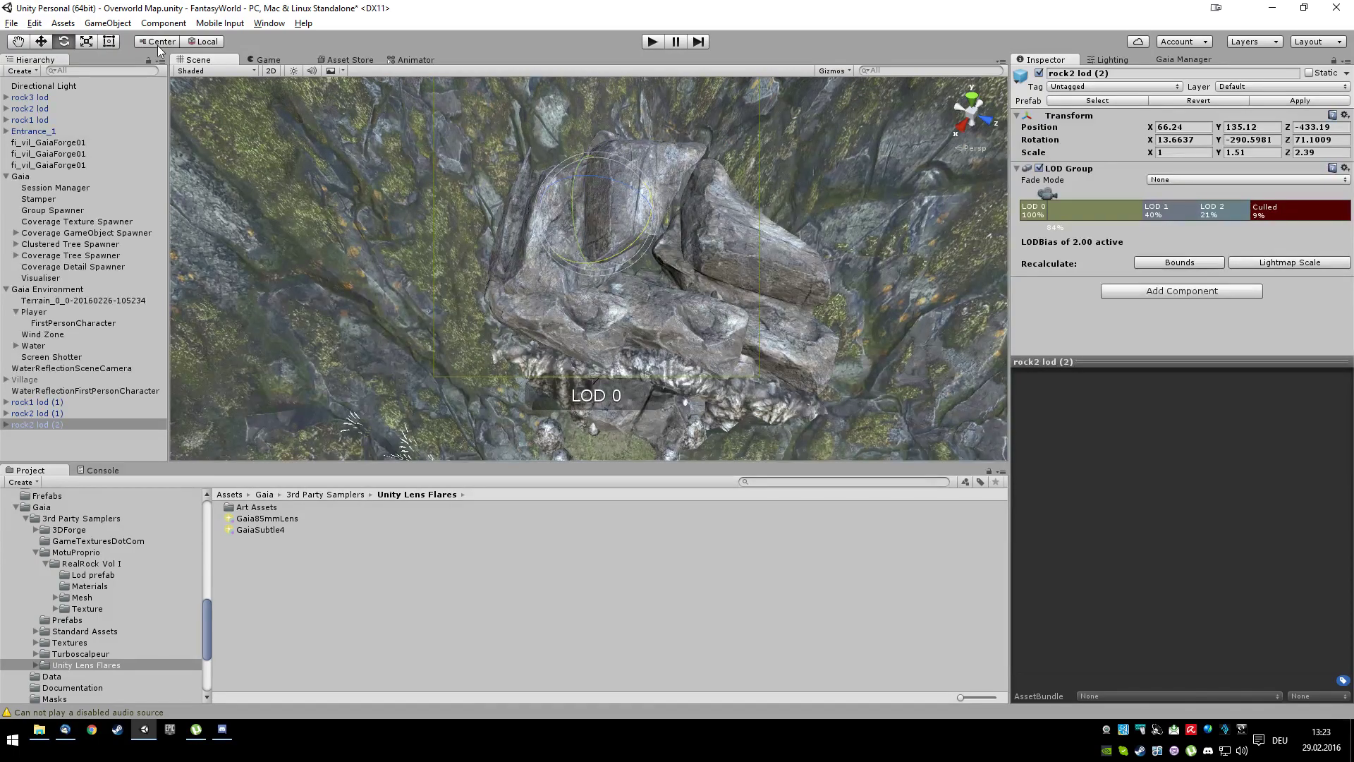
Step: Lower the second rock2 lod copy behind the front rocks to X 67.15, Y 132.9, Z -432.17
{"action": "left_click", "coordinate": [41, 42]}
{"action": "left_click_drag", "start_coordinate": [578, 184], "coordinate": [721, 238]}
{"action": "scroll", "coordinate": [721, 239], "scroll_direction": "up", "scroll_amount": 3}
{"action": "scroll", "coordinate": [708, 246], "scroll_direction": "up", "scroll_amount": 2}
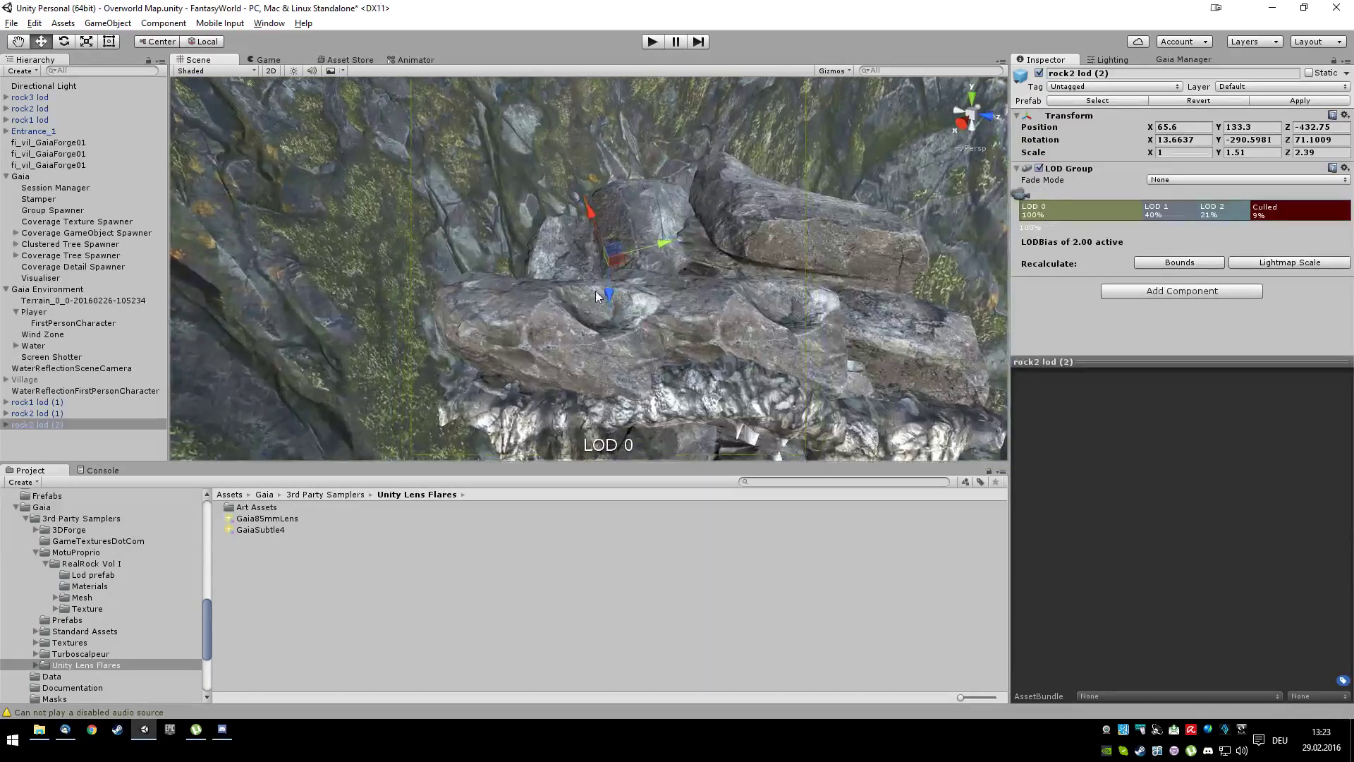
{"action": "left_click_drag", "start_coordinate": [607, 291], "coordinate": [607, 326]}
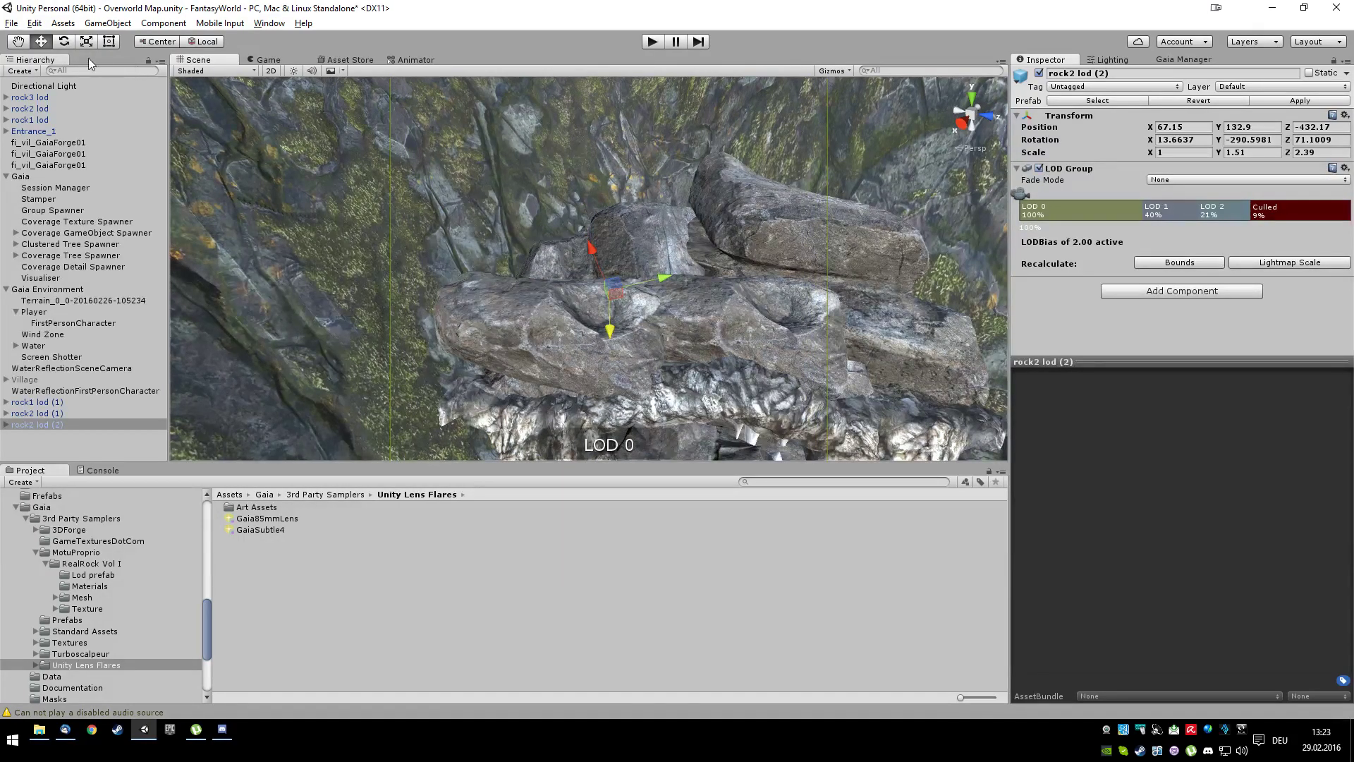
Step: Rotate the second rock2 lod copy to about X 22.53, Y -249.44, Z 84.45 and move it to X 67.37, Y 133.53, Z -432.32
{"action": "left_click", "coordinate": [63, 42]}
{"action": "left_click_drag", "start_coordinate": [650, 308], "coordinate": [588, 353]}
{"action": "left_click", "coordinate": [47, 41]}
{"action": "mouse_move", "coordinate": [590, 259]}
{"action": "left_mouse_down"}
{"action": "mouse_move", "coordinate": [581, 216]}
{"action": "mouse_move", "coordinate": [590, 235]}
{"action": "left_mouse_up"}
{"action": "left_click_drag", "start_coordinate": [698, 282], "coordinate": [663, 310], "text": "alt"}
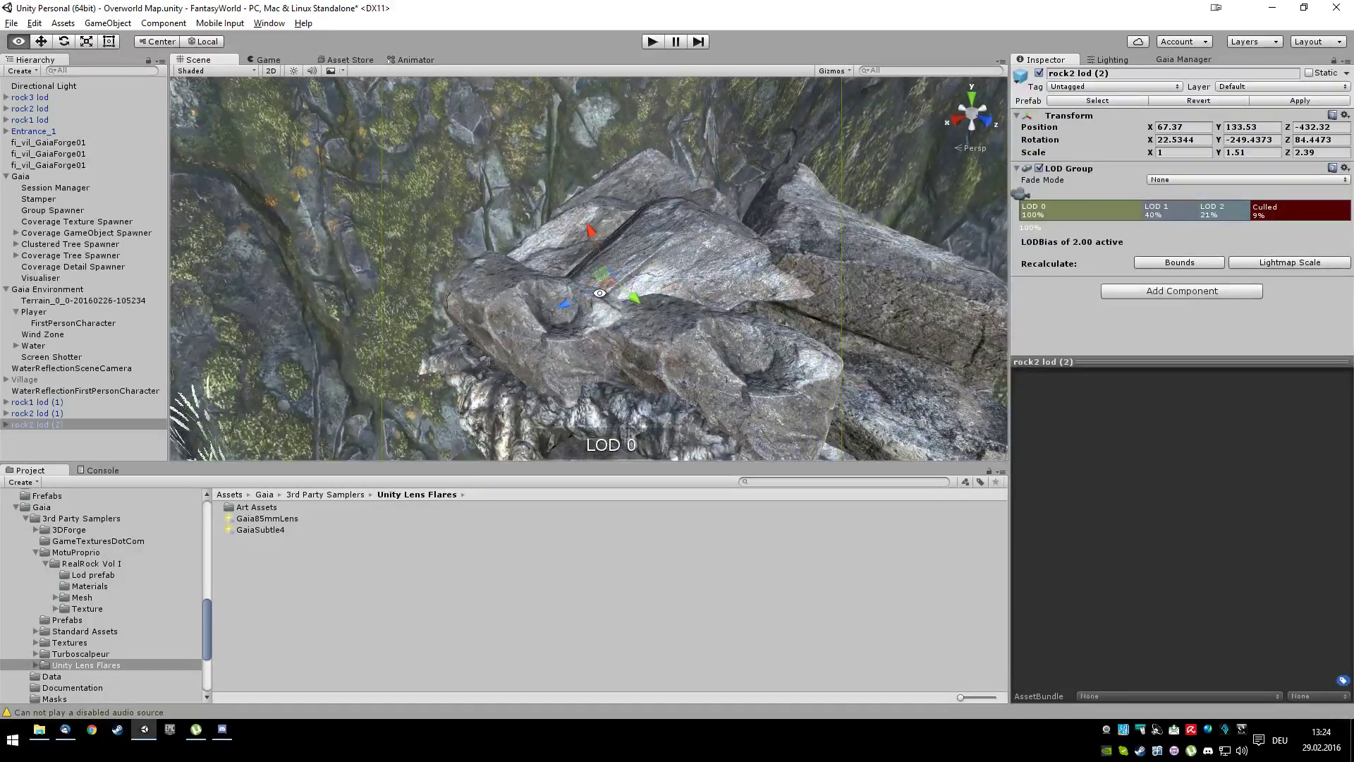
Step: Rotate the rock1 lod copy to about 32.7 on Z and move it to X 67.37, Y 133.55, Z -429.3
{"action": "left_click", "coordinate": [796, 365]}
{"action": "left_click", "coordinate": [804, 395]}
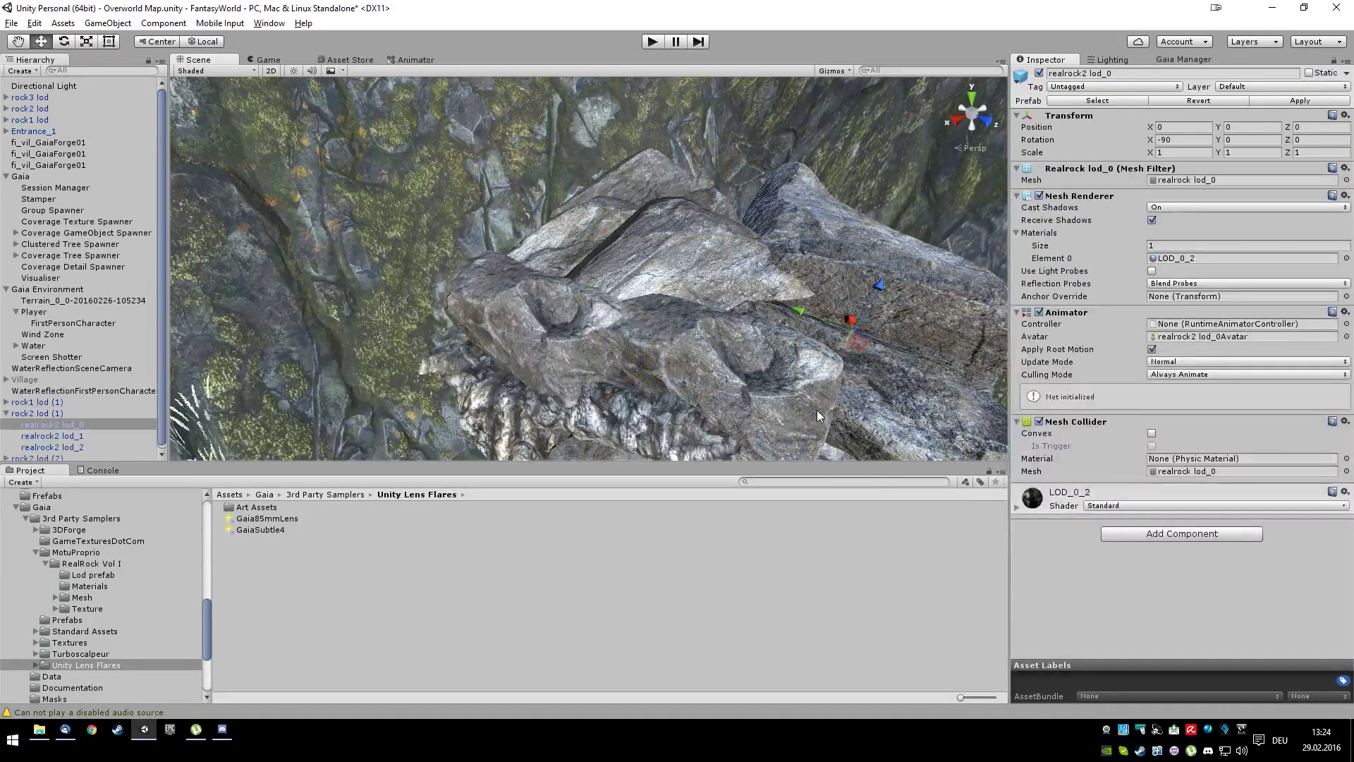
{"action": "left_click_drag", "start_coordinate": [850, 394], "coordinate": [761, 412], "text": "alt"}
{"action": "left_click", "coordinate": [732, 395]}
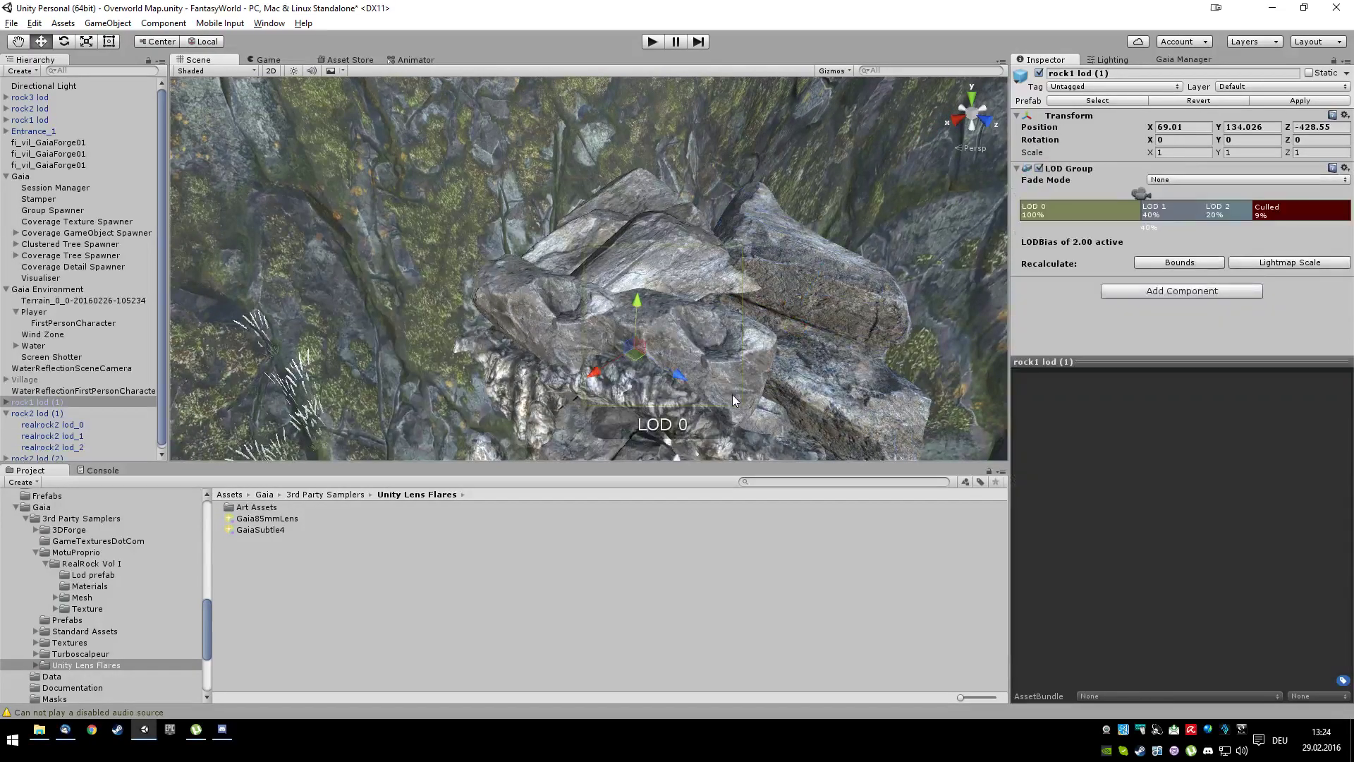
{"action": "left_click_drag", "start_coordinate": [836, 397], "coordinate": [509, 351], "text": "alt"}
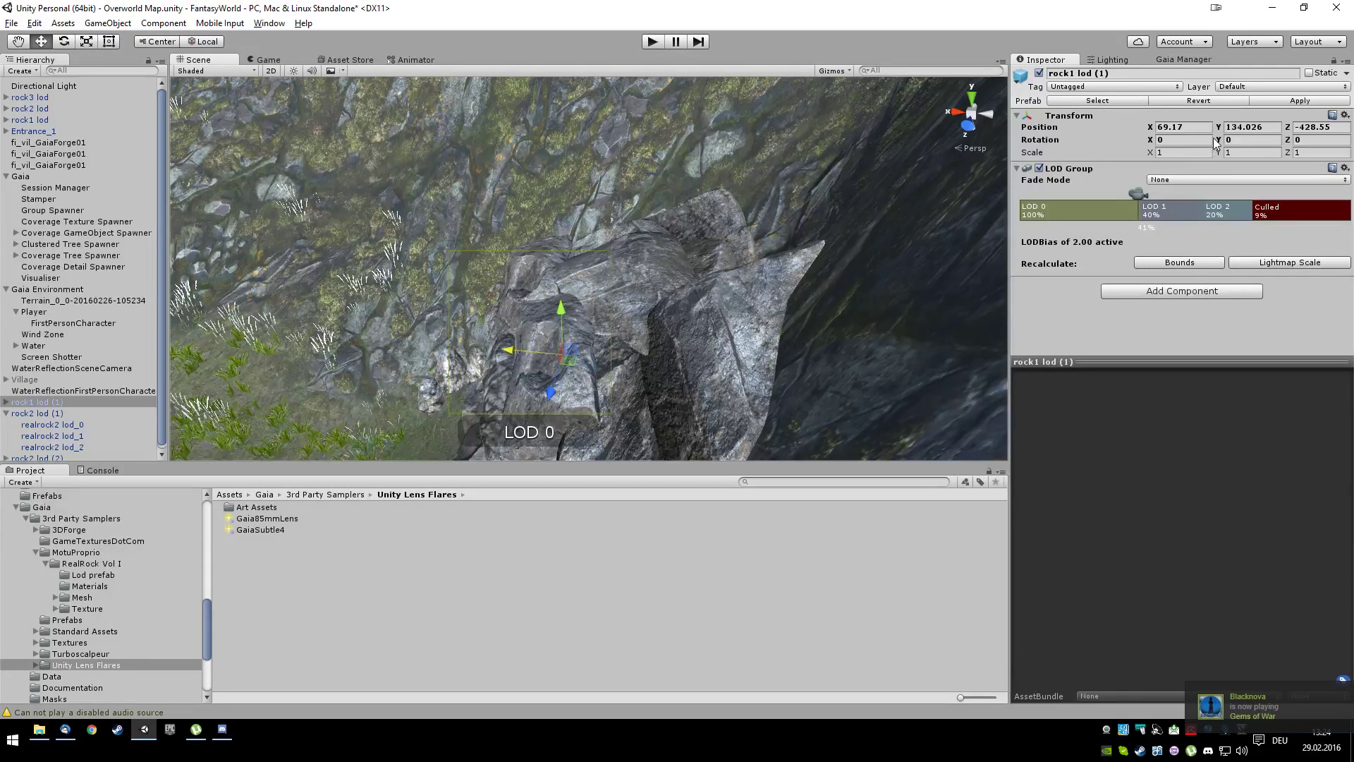
{"action": "left_click", "coordinate": [65, 41]}
{"action": "left_click_drag", "start_coordinate": [574, 313], "coordinate": [636, 332]}
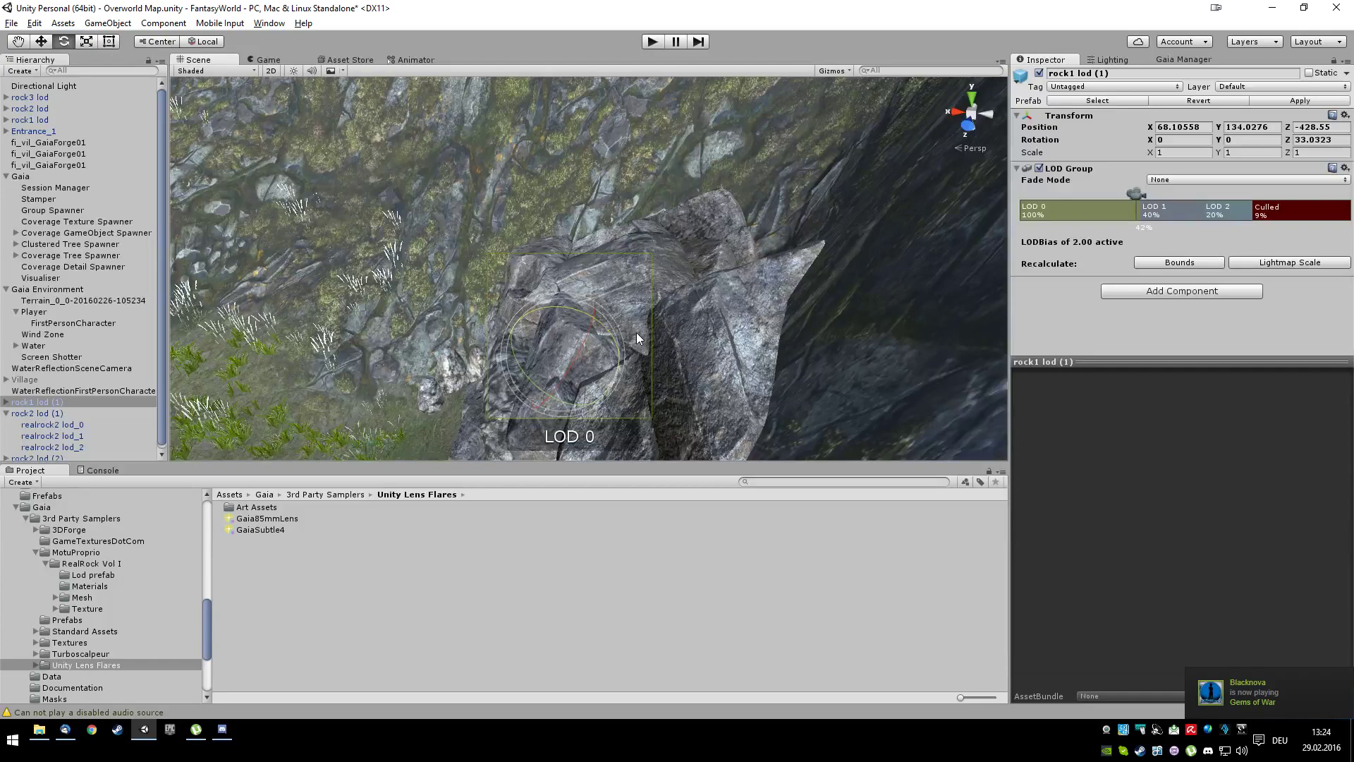
{"action": "left_click", "coordinate": [43, 43]}
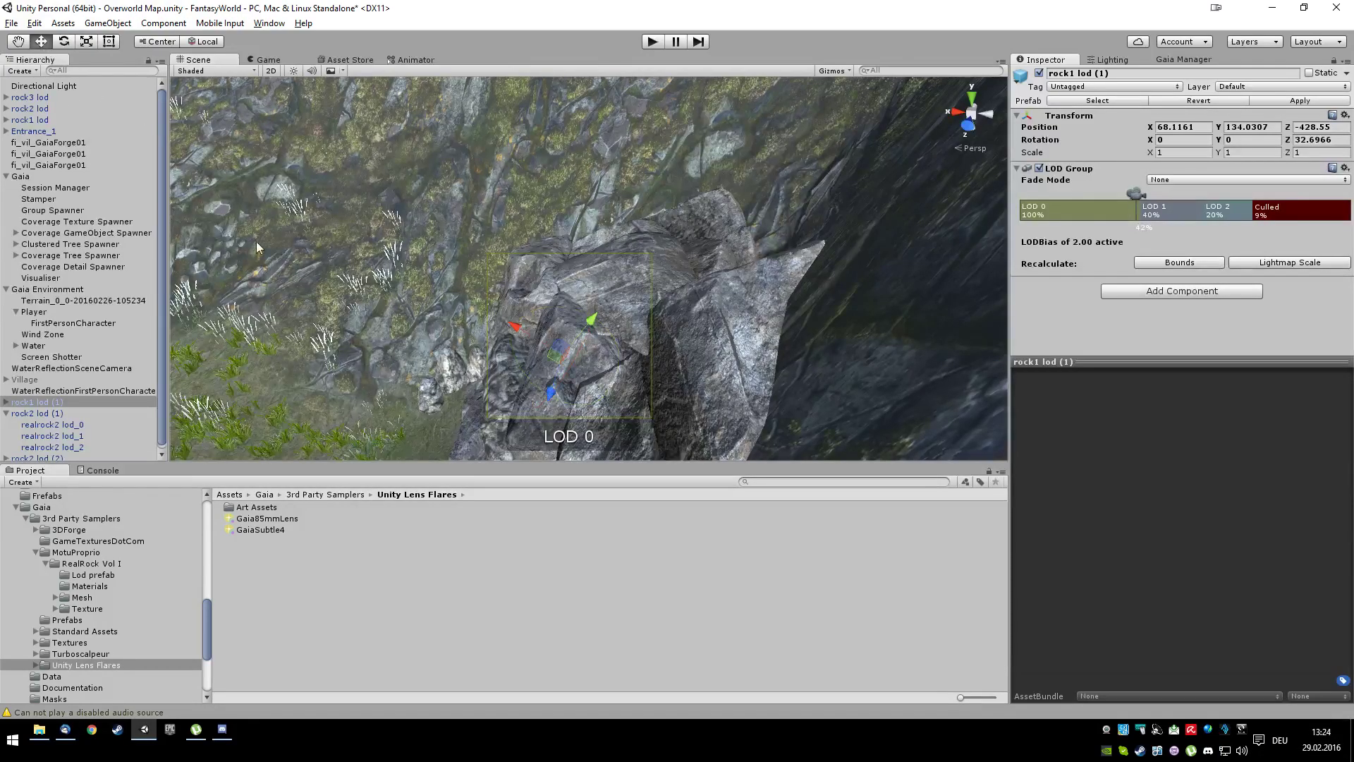
{"action": "left_click_drag", "start_coordinate": [553, 359], "coordinate": [710, 277]}
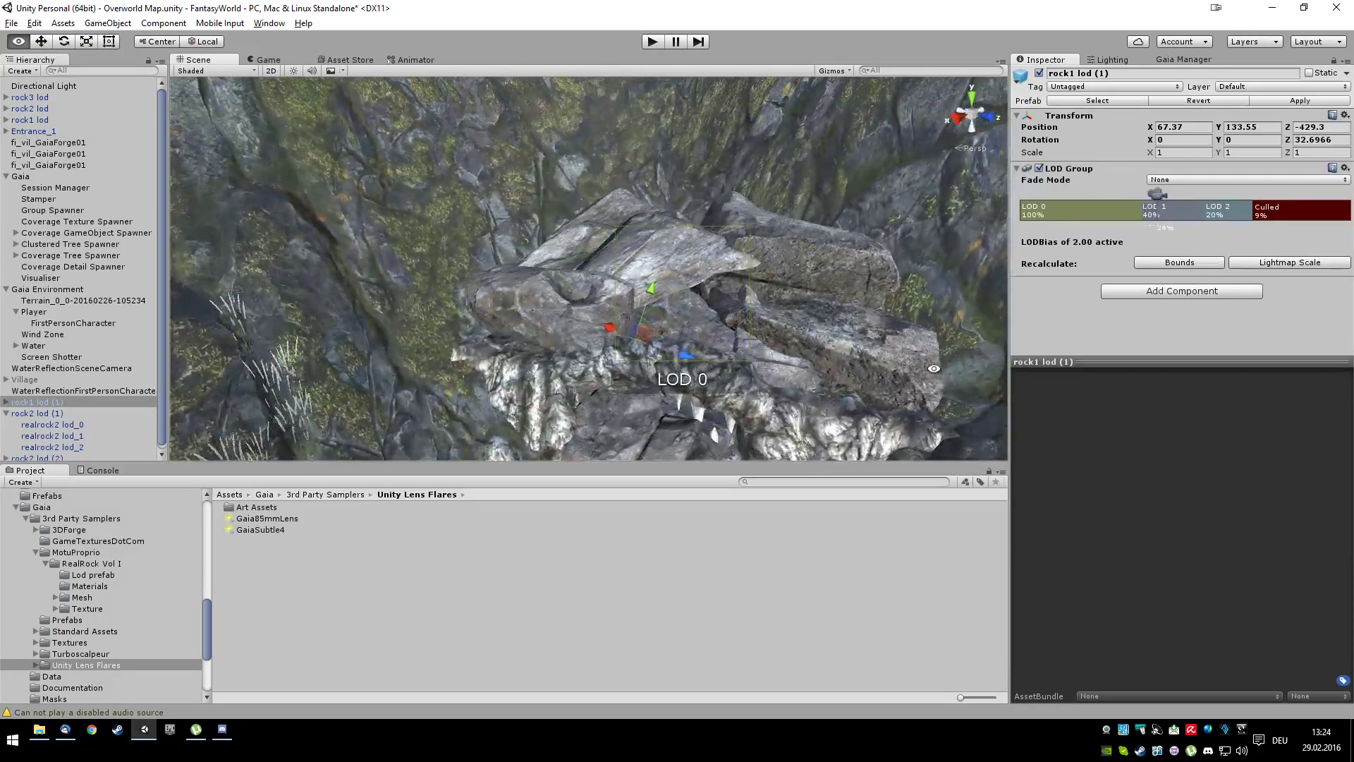
Step: Switch the transform handle to global orientation and move the rock1 lod copy to X 67.07, Y 134.47, Z -428.5
{"action": "left_click", "coordinate": [158, 42]}
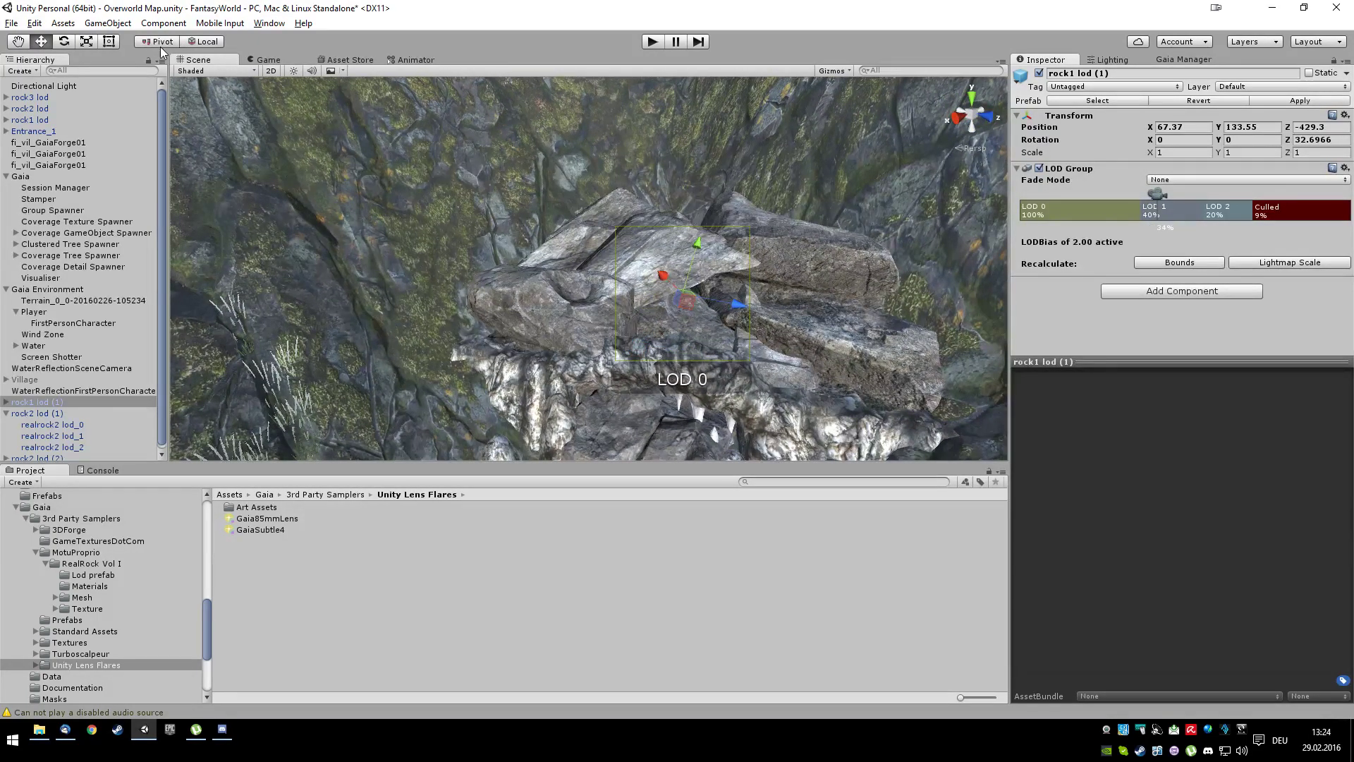
{"action": "left_click", "coordinate": [163, 43]}
{"action": "left_click", "coordinate": [197, 43]}
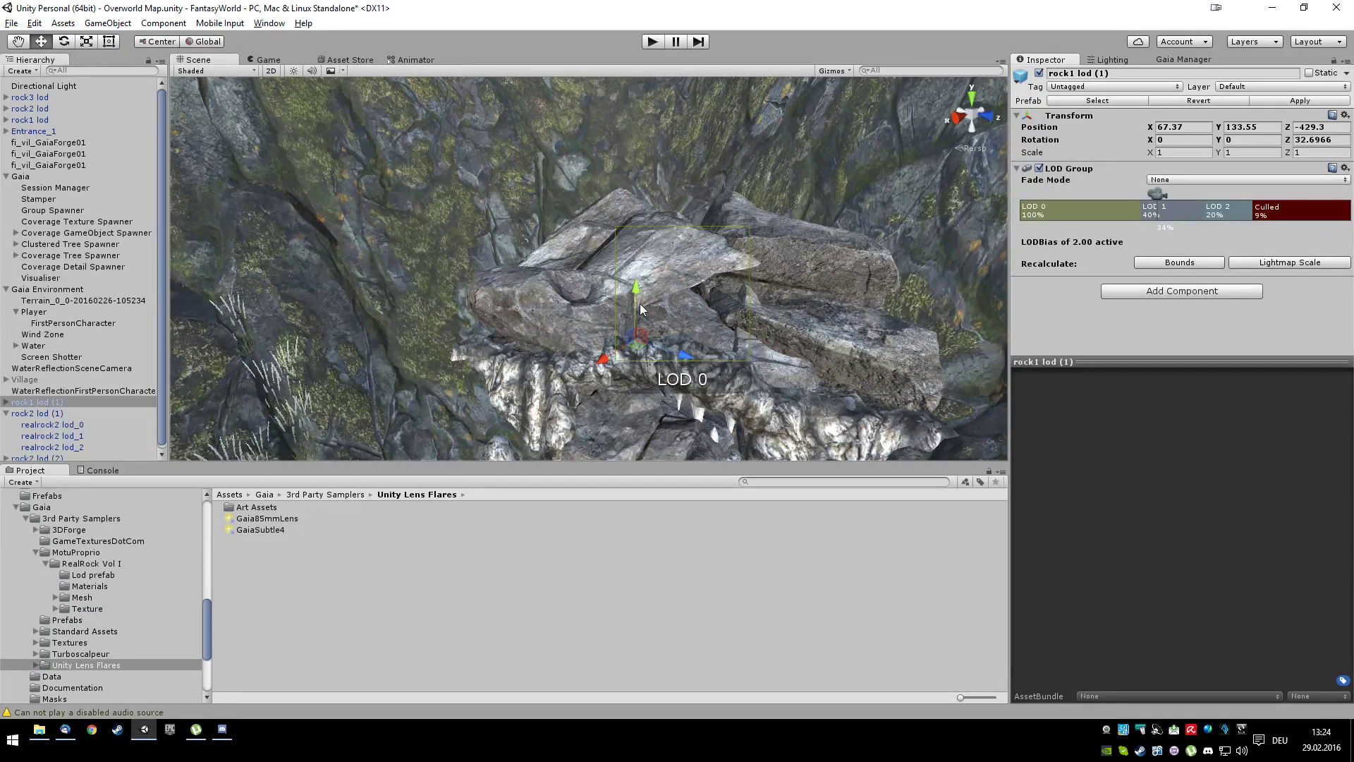
{"action": "left_click_drag", "start_coordinate": [637, 289], "coordinate": [563, 333]}
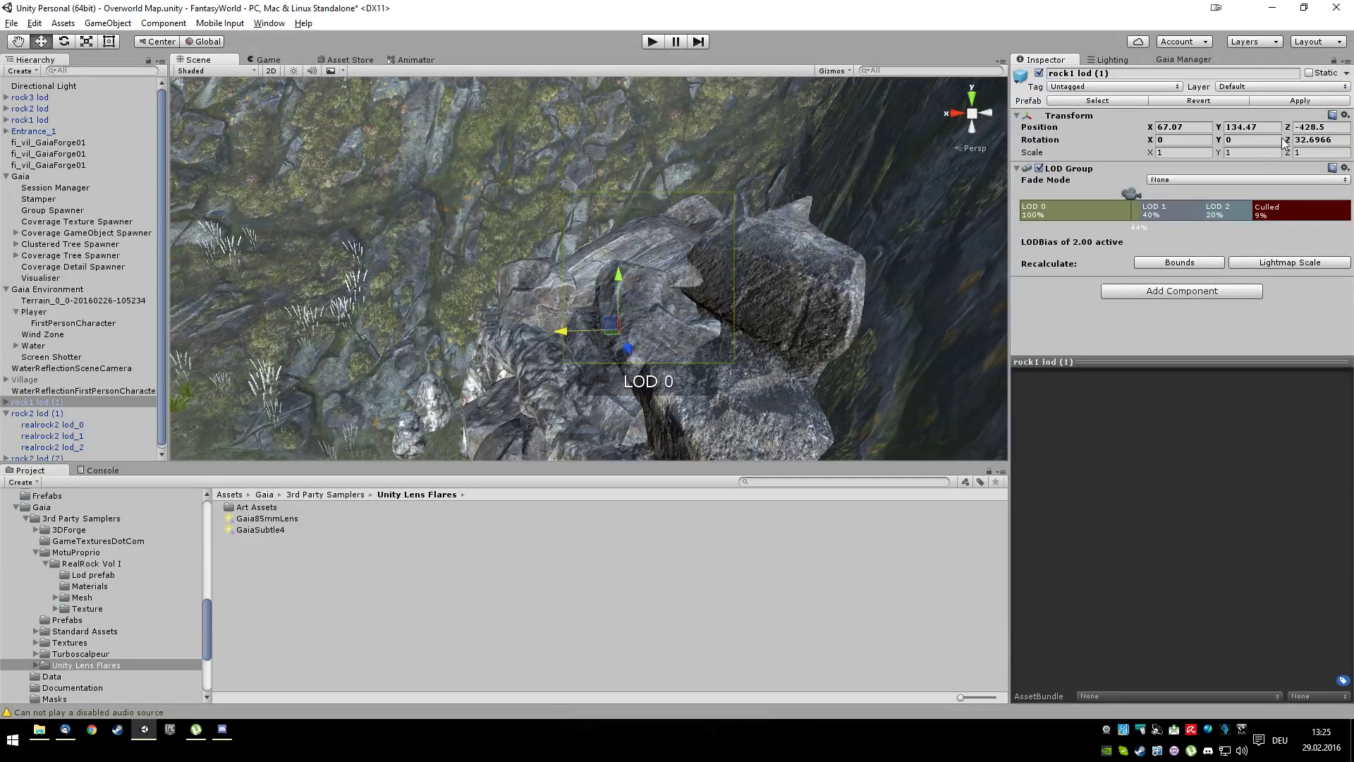
Step: Set the rock1 lod copy's Z rotation to 47.85 and move it between the upper rocks at X 65.79, Y 134.95, Z -429.41
{"action": "left_click_drag", "start_coordinate": [1290, 144], "coordinate": [302, 90]}
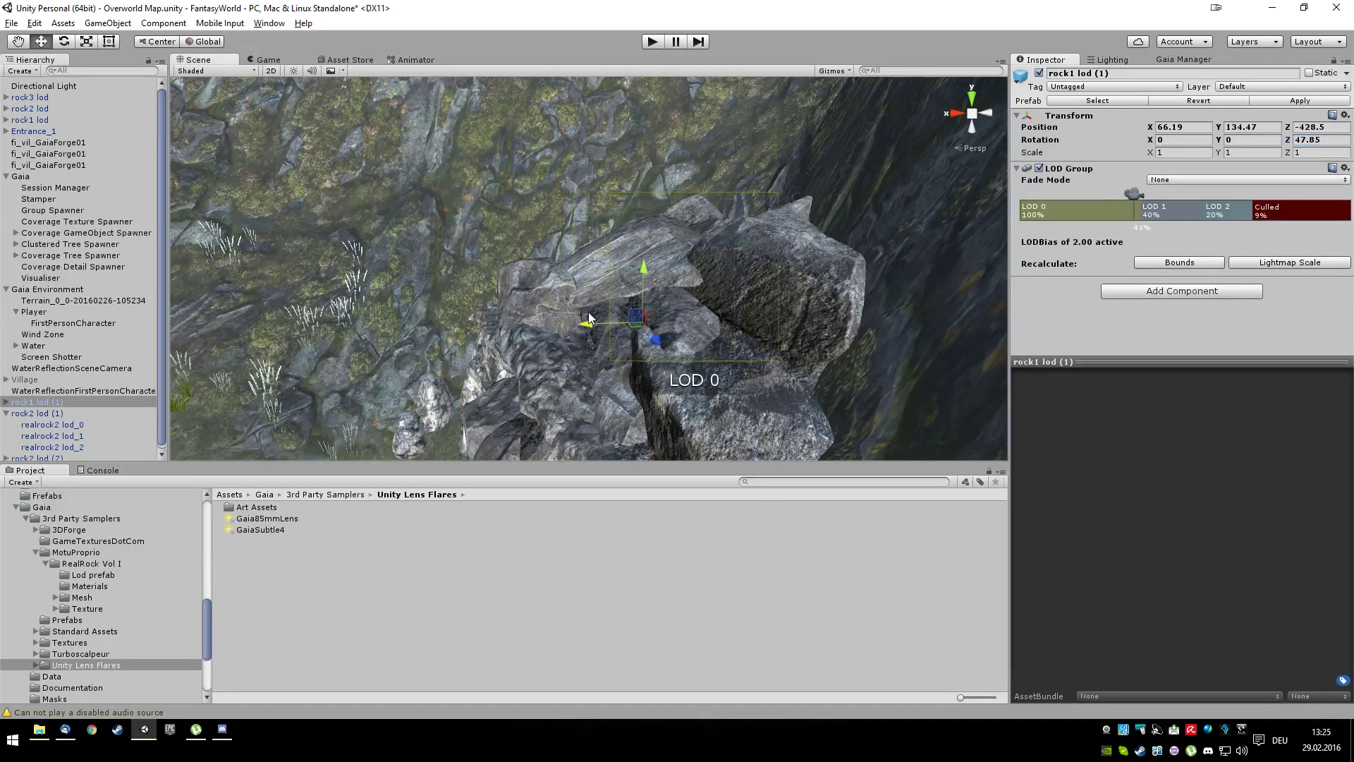
{"action": "left_click_drag", "start_coordinate": [646, 277], "coordinate": [884, 333]}
{"action": "left_click_drag", "start_coordinate": [730, 292], "coordinate": [706, 304]}
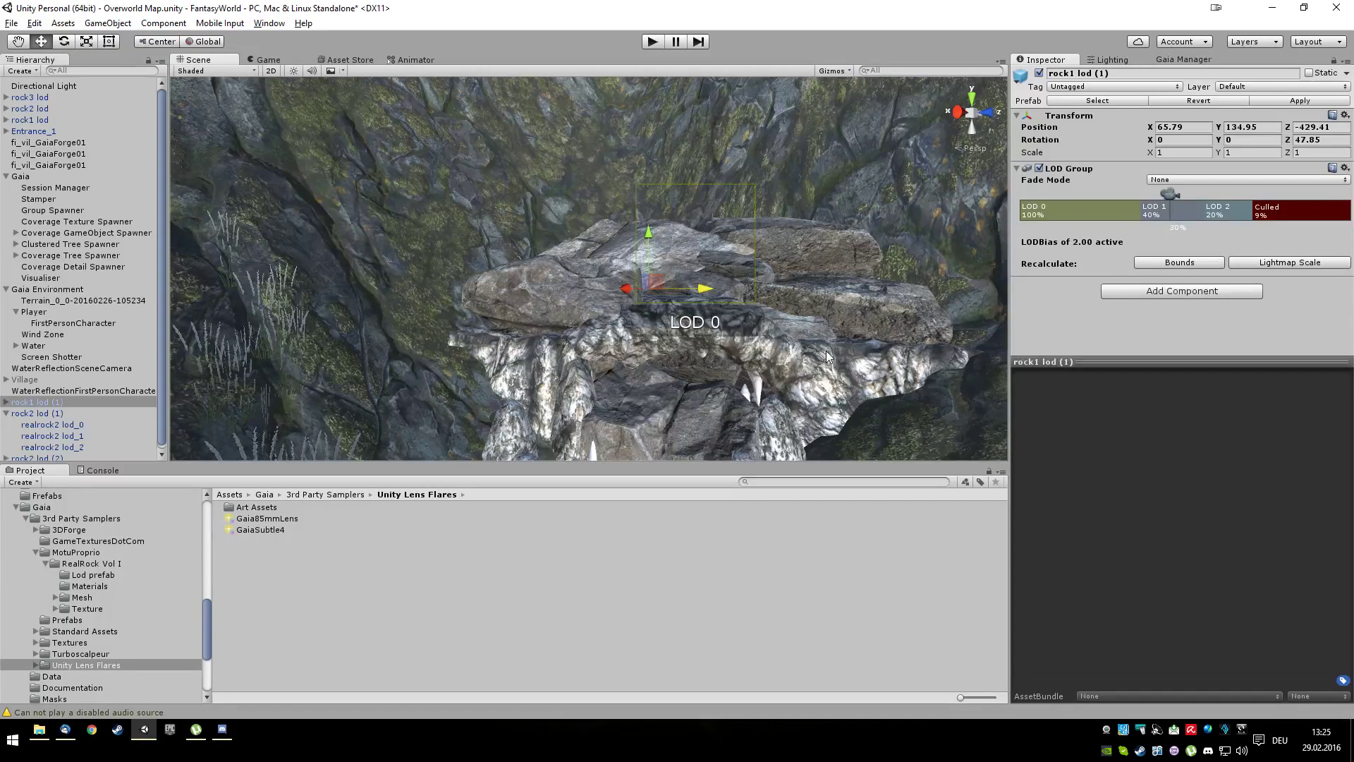
Step: Frame Entrance_1, test the scene in play mode by walking up to and around the cave entrance rocks, and stop playing
{"action": "left_click", "coordinate": [822, 395]}
{"action": "key", "text": "f"}
{"action": "left_click_drag", "start_coordinate": [815, 399], "coordinate": [677, 440], "text": "alt"}
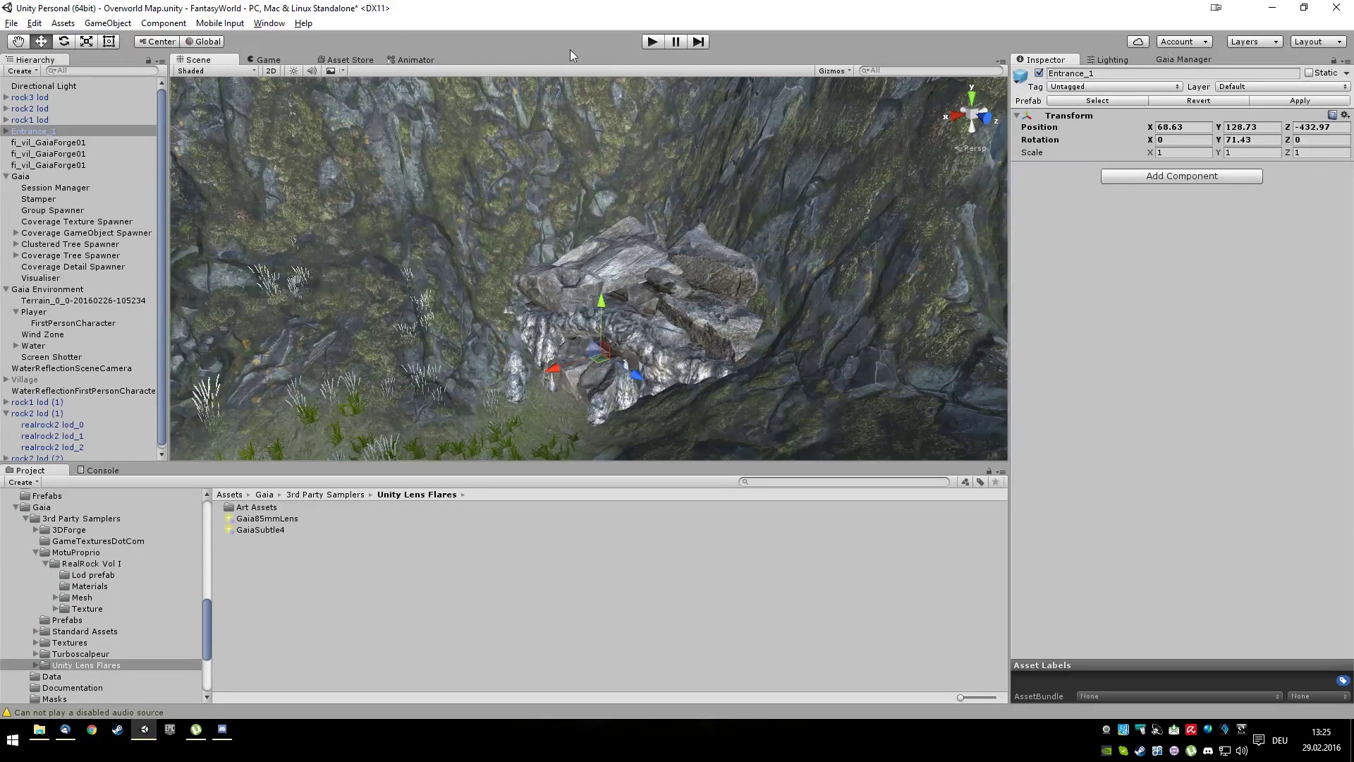
{"action": "left_click", "coordinate": [653, 43]}
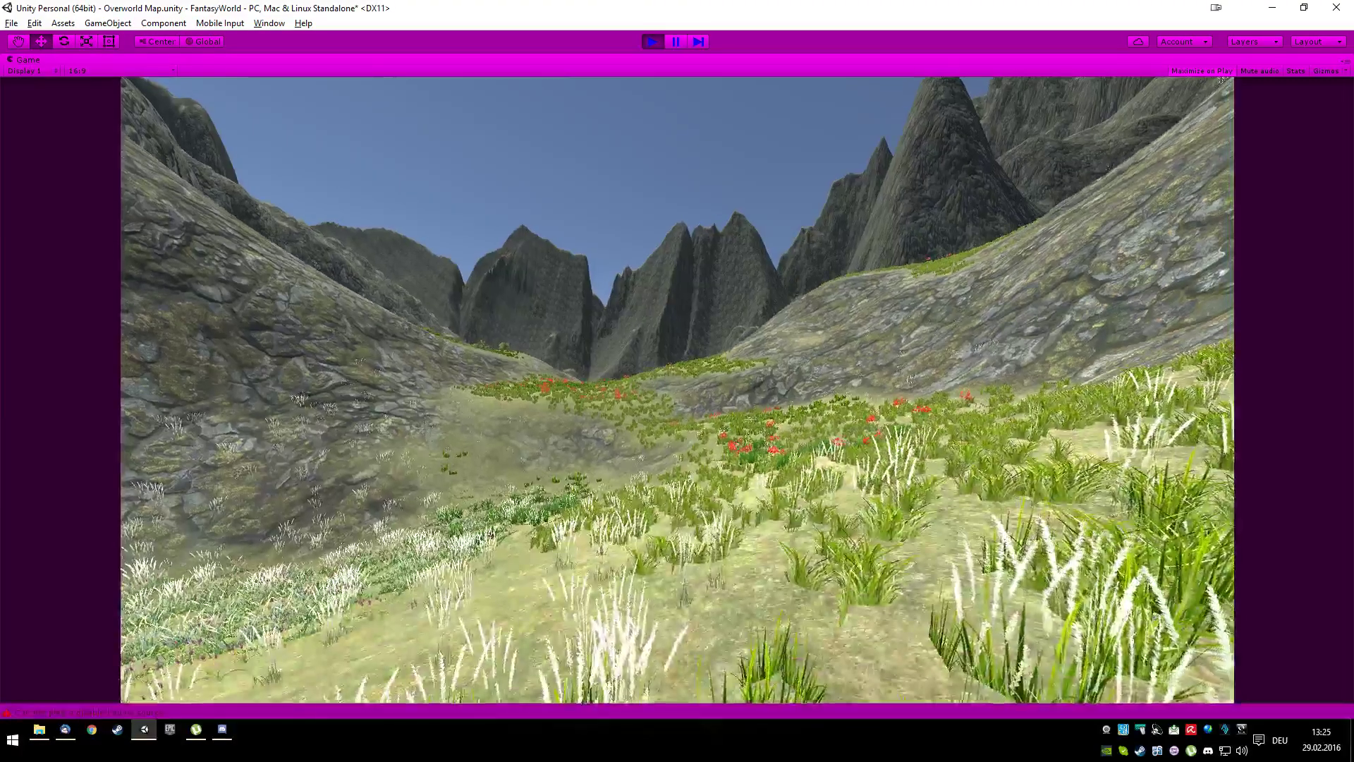
{"action": "key", "text": "w"}
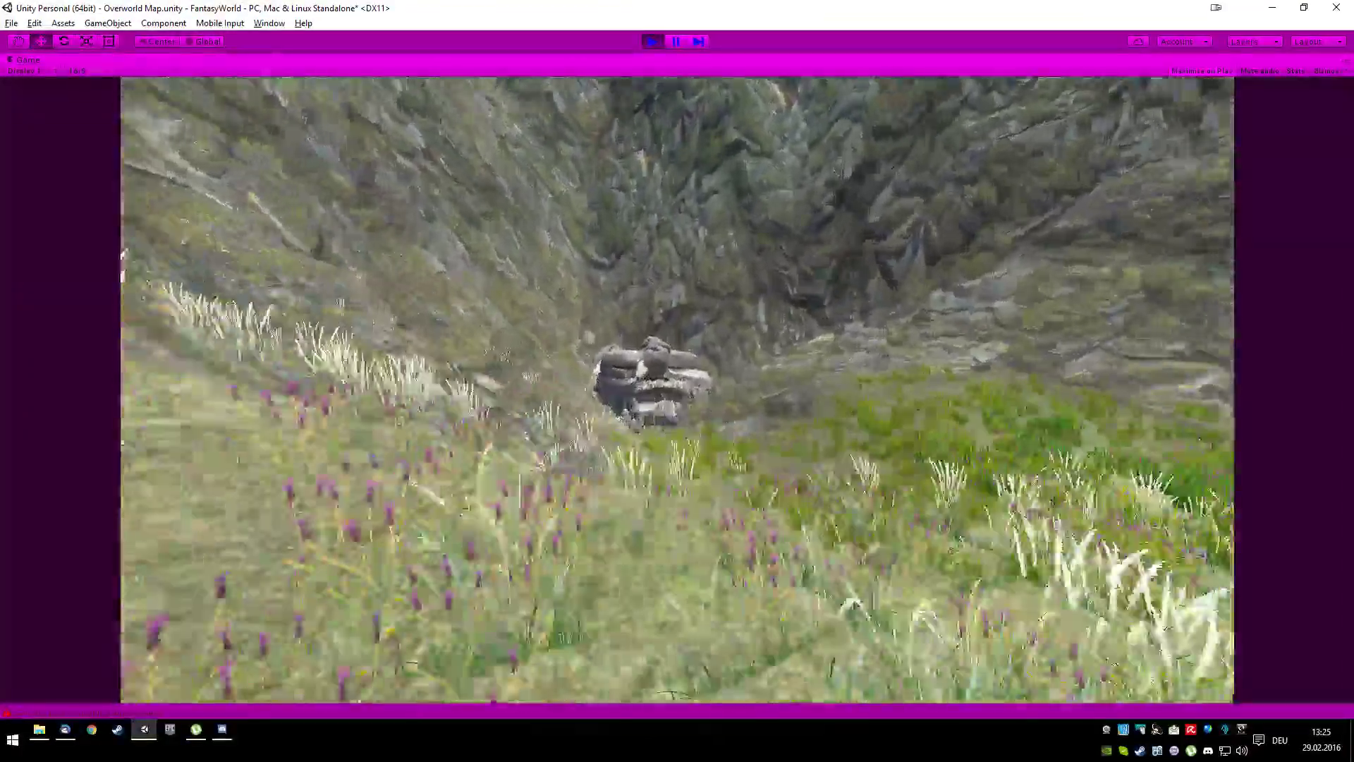
{"action": "key", "text": "w"}
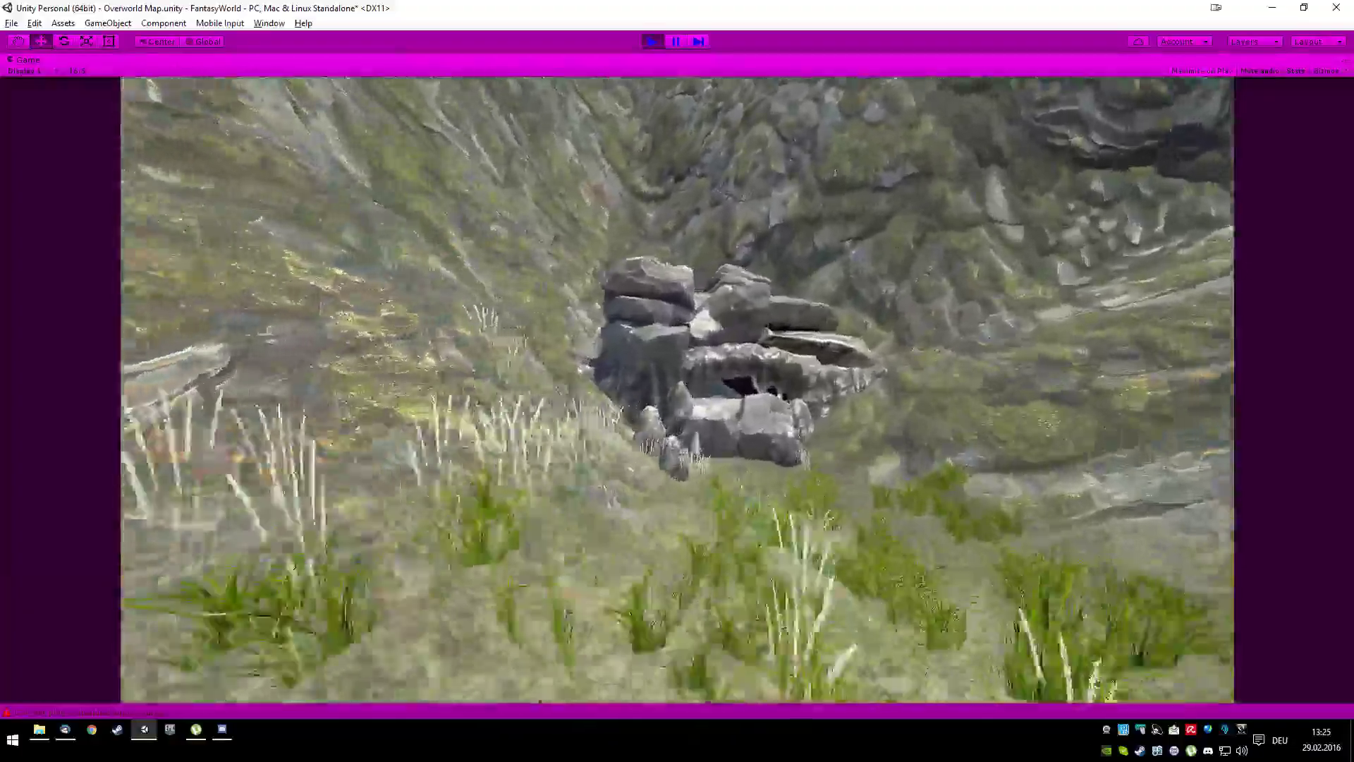
{"action": "key", "text": "w"}
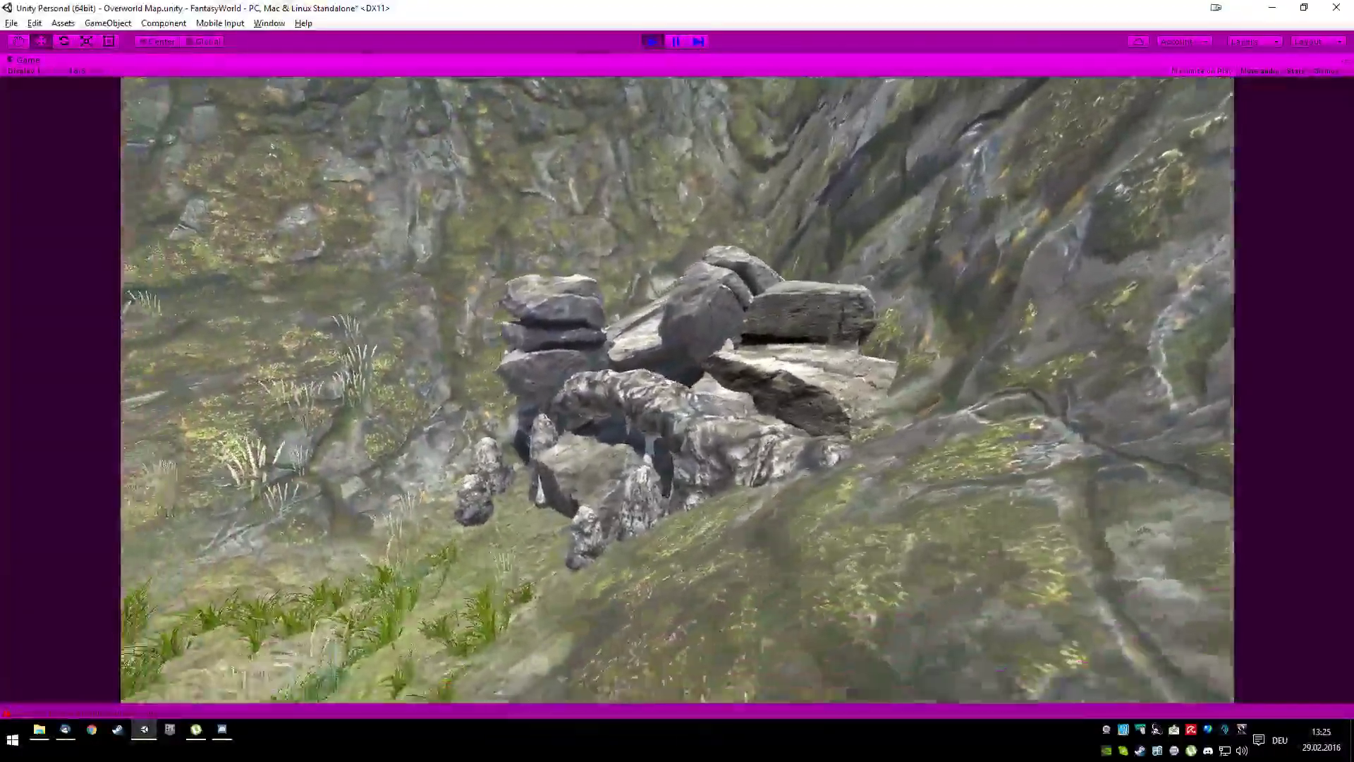
{"action": "key", "text": "w"}
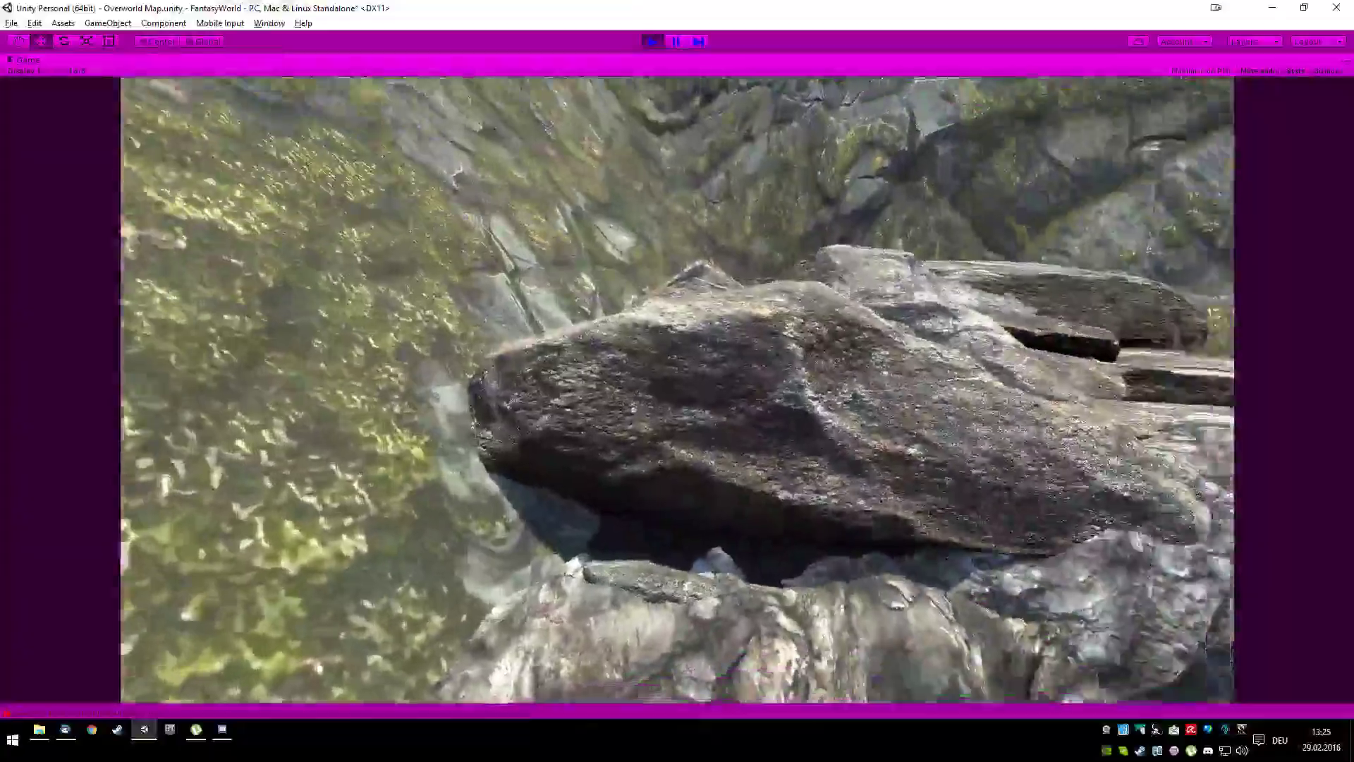
{"action": "key", "text": "w"}
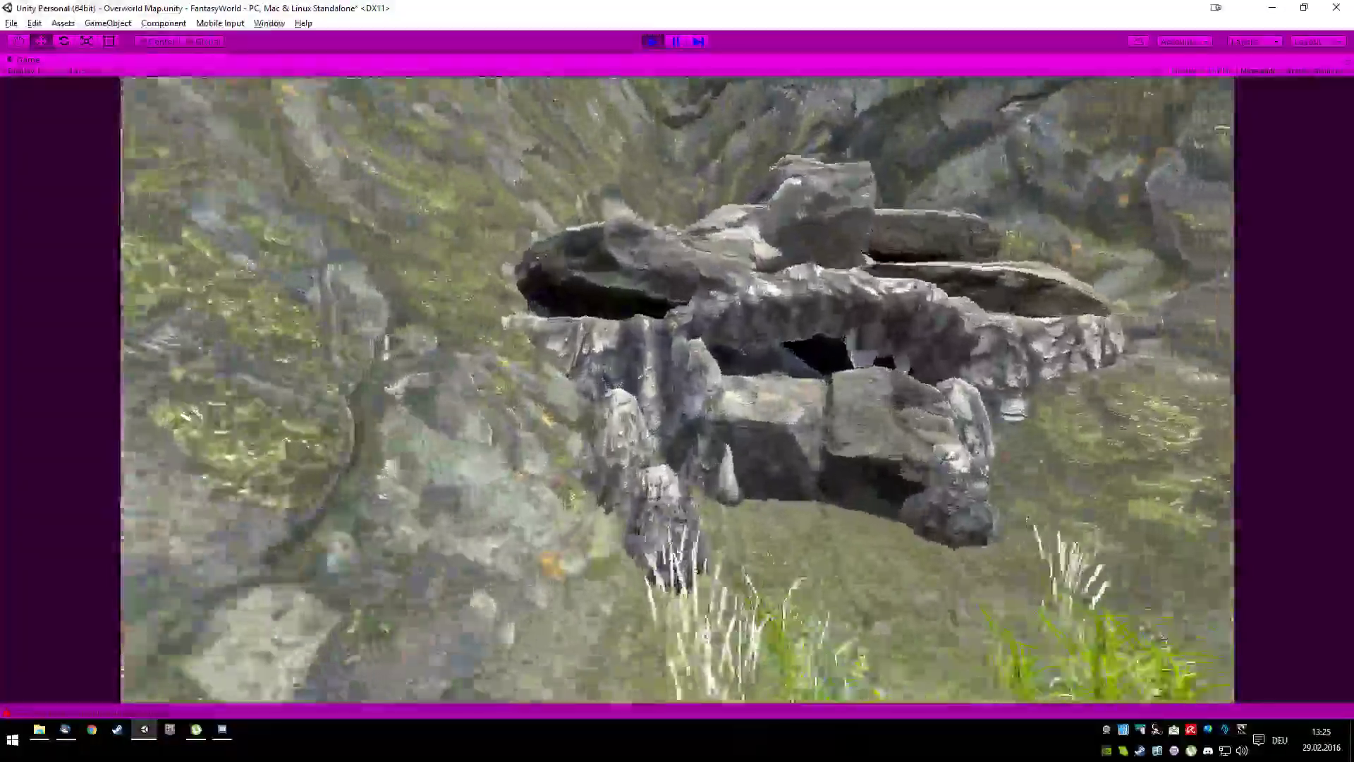
{"action": "key", "text": "w"}
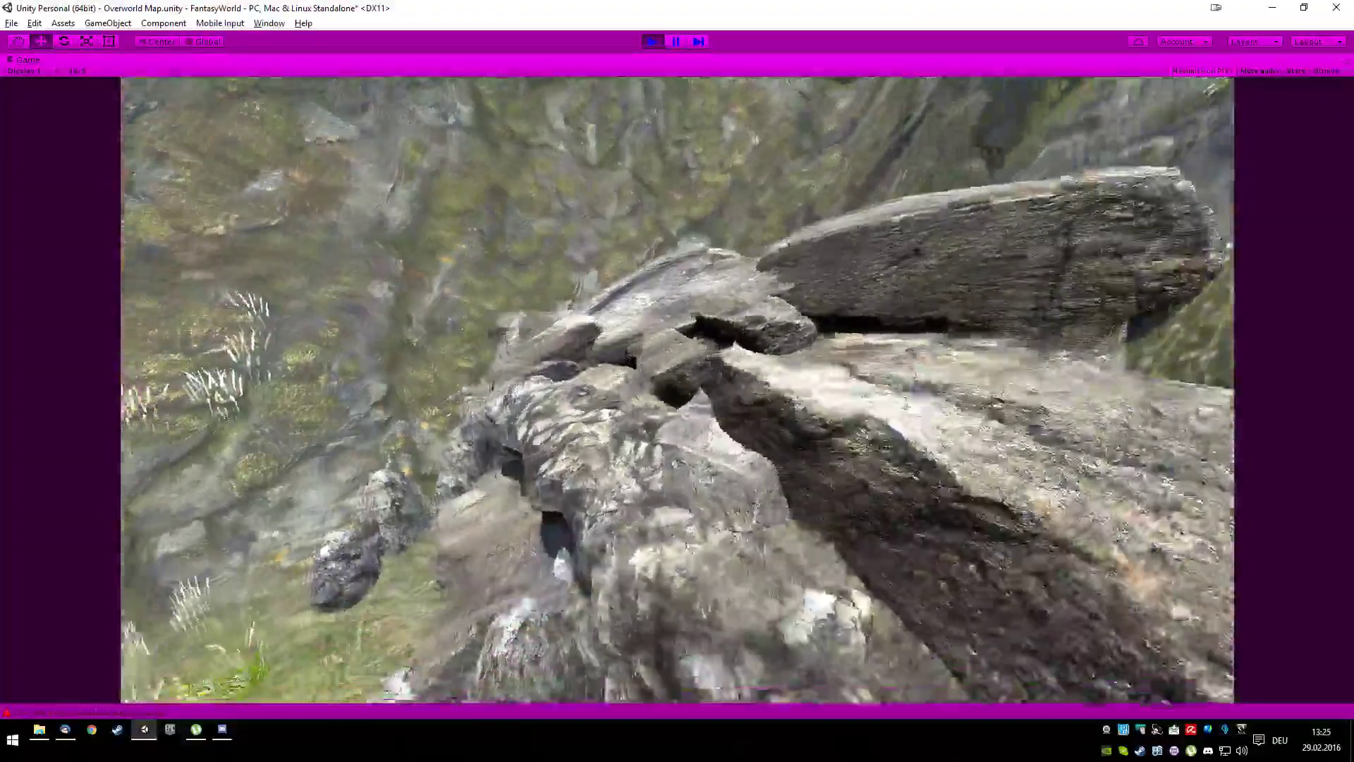
{"action": "key", "text": "w"}
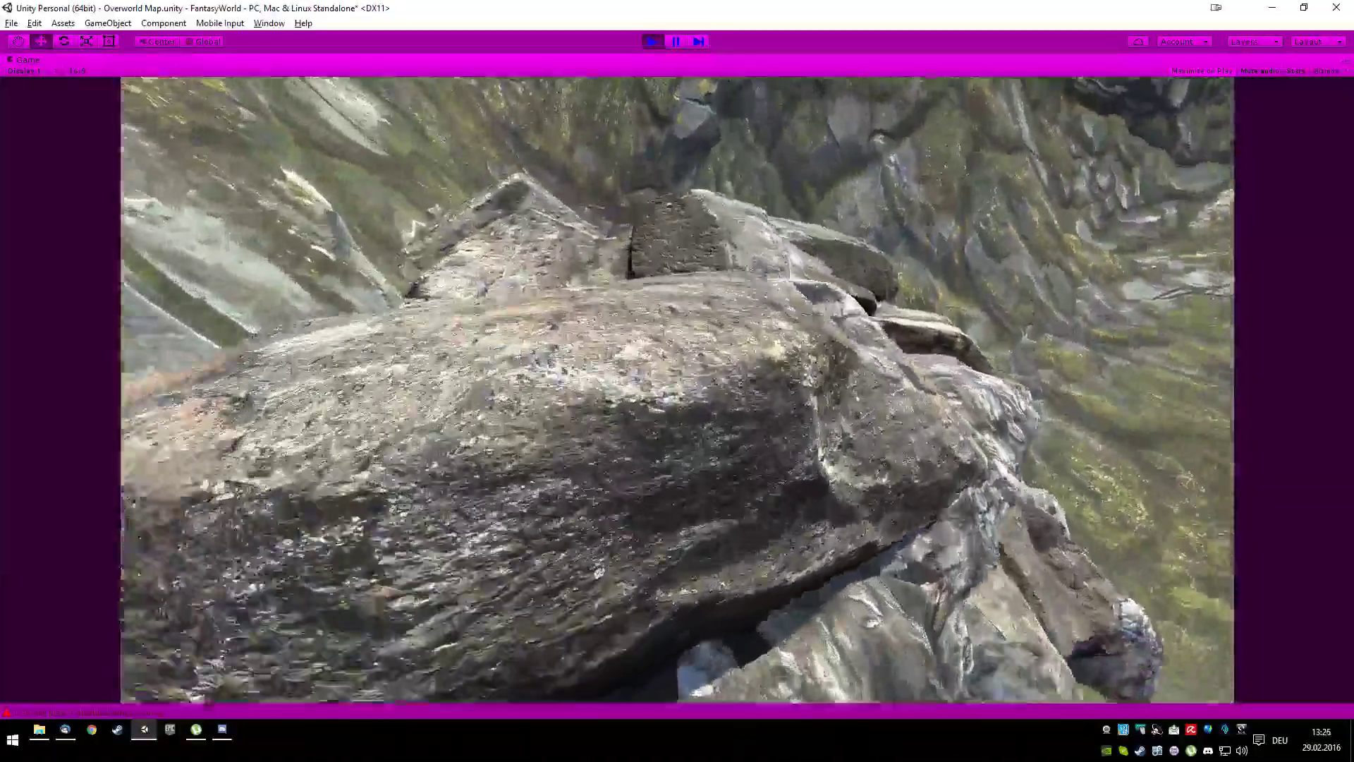
{"action": "key", "text": "w"}
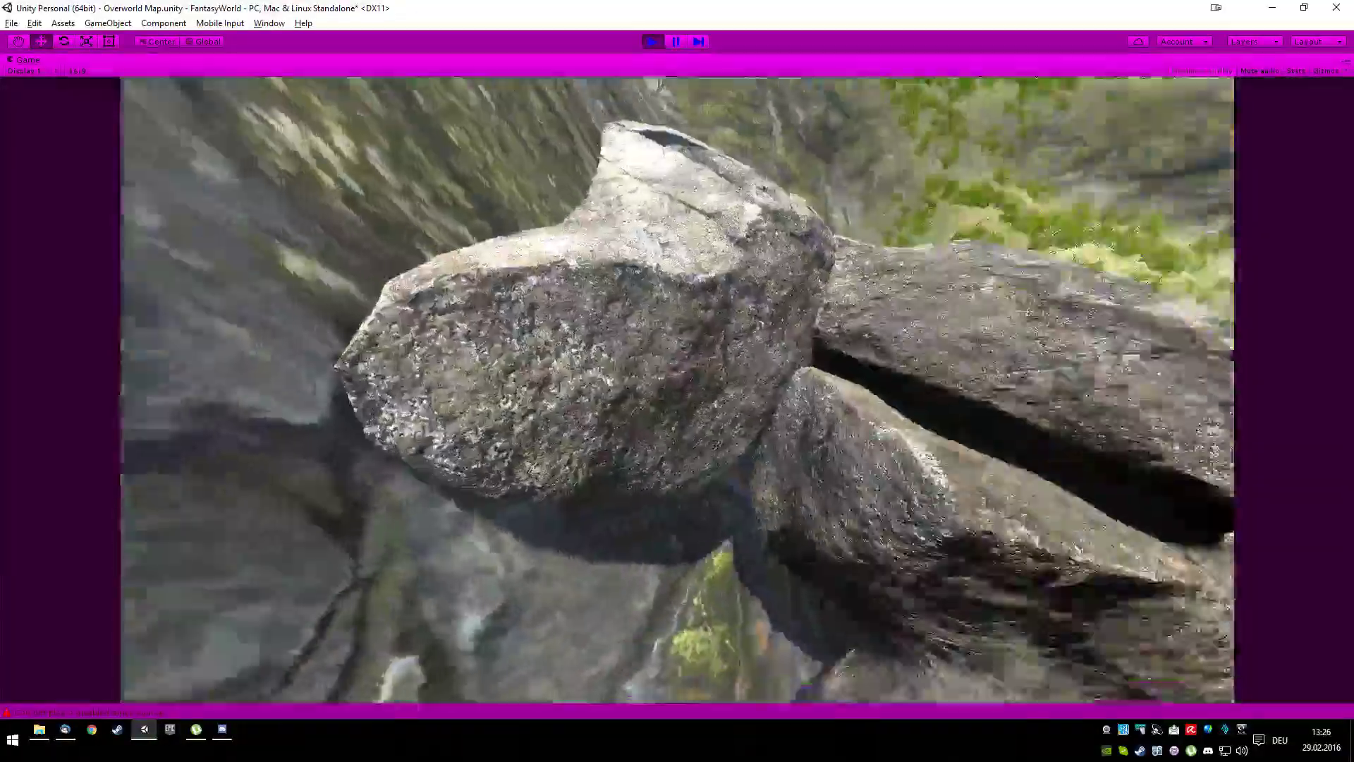
{"action": "key", "text": "w"}
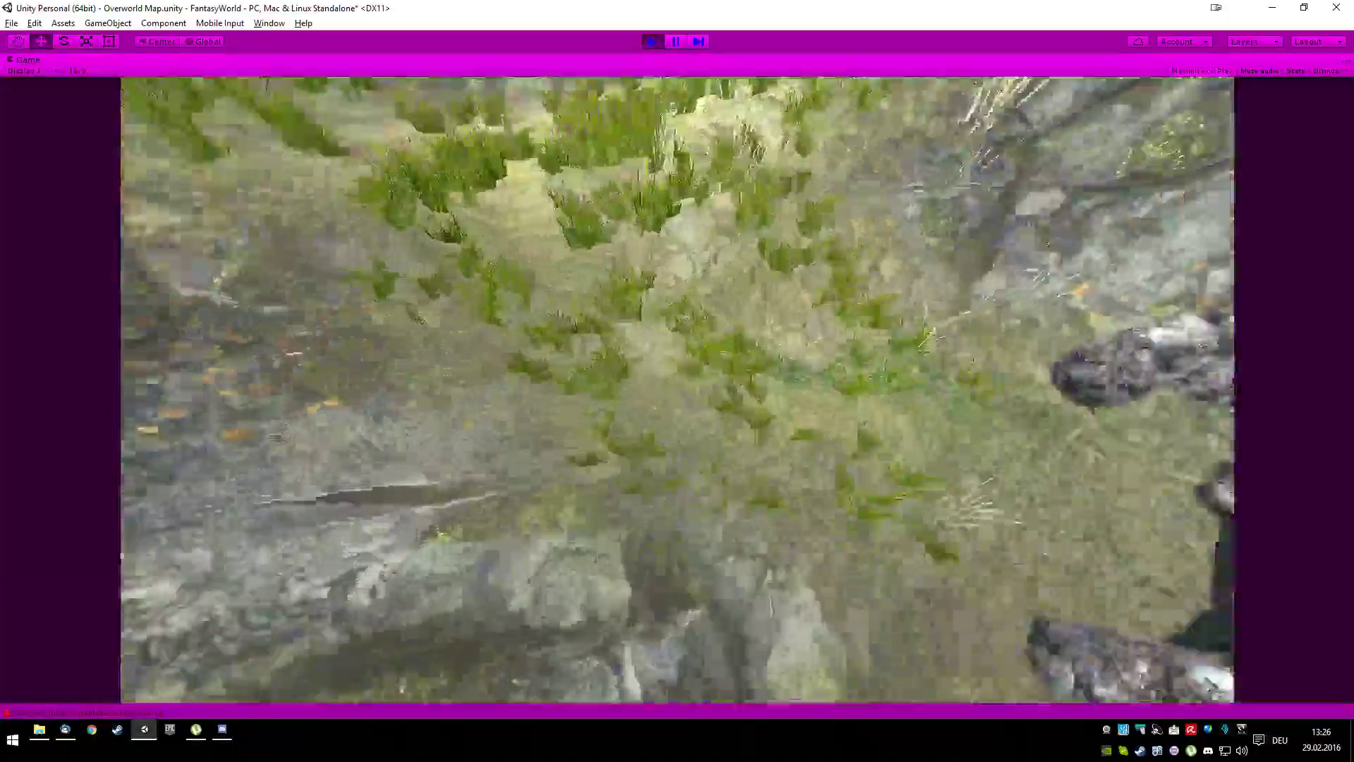
{"action": "key", "text": "w"}
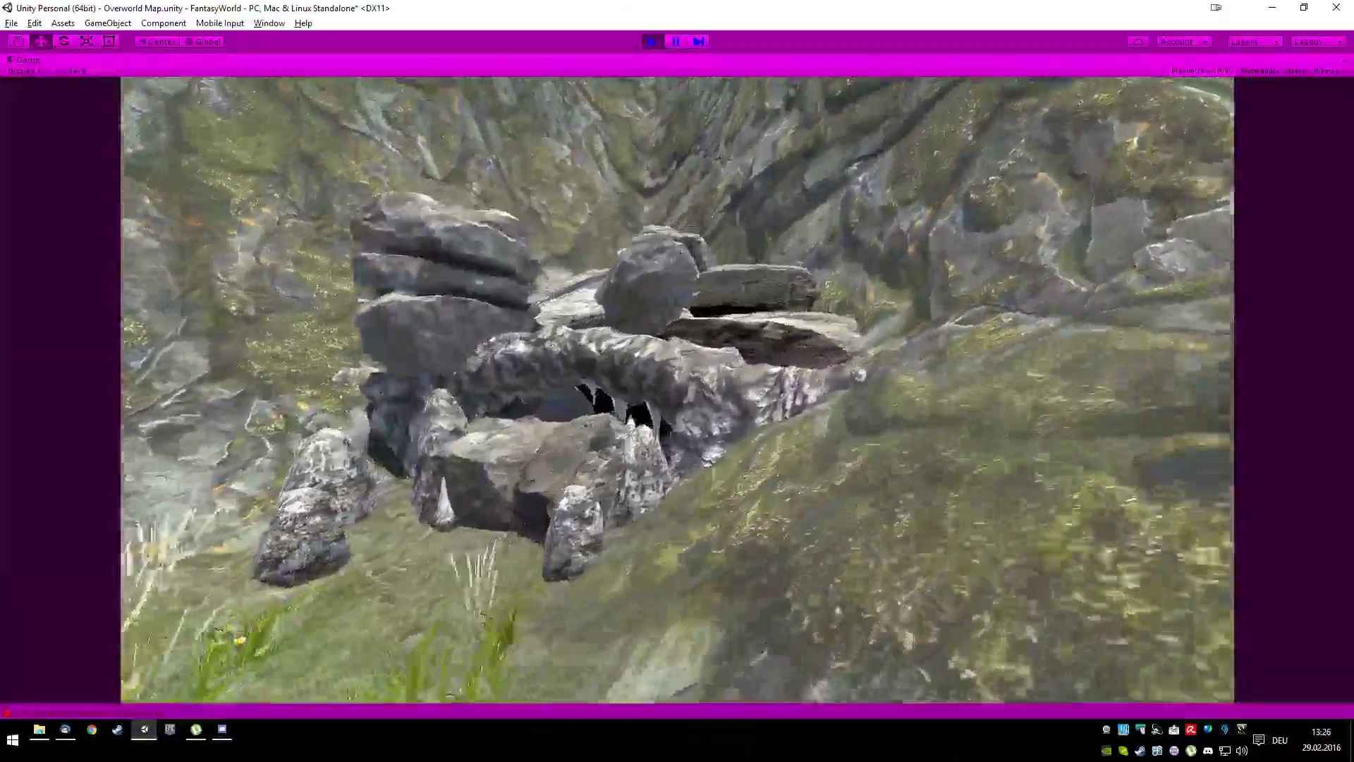
{"action": "key", "text": "w"}
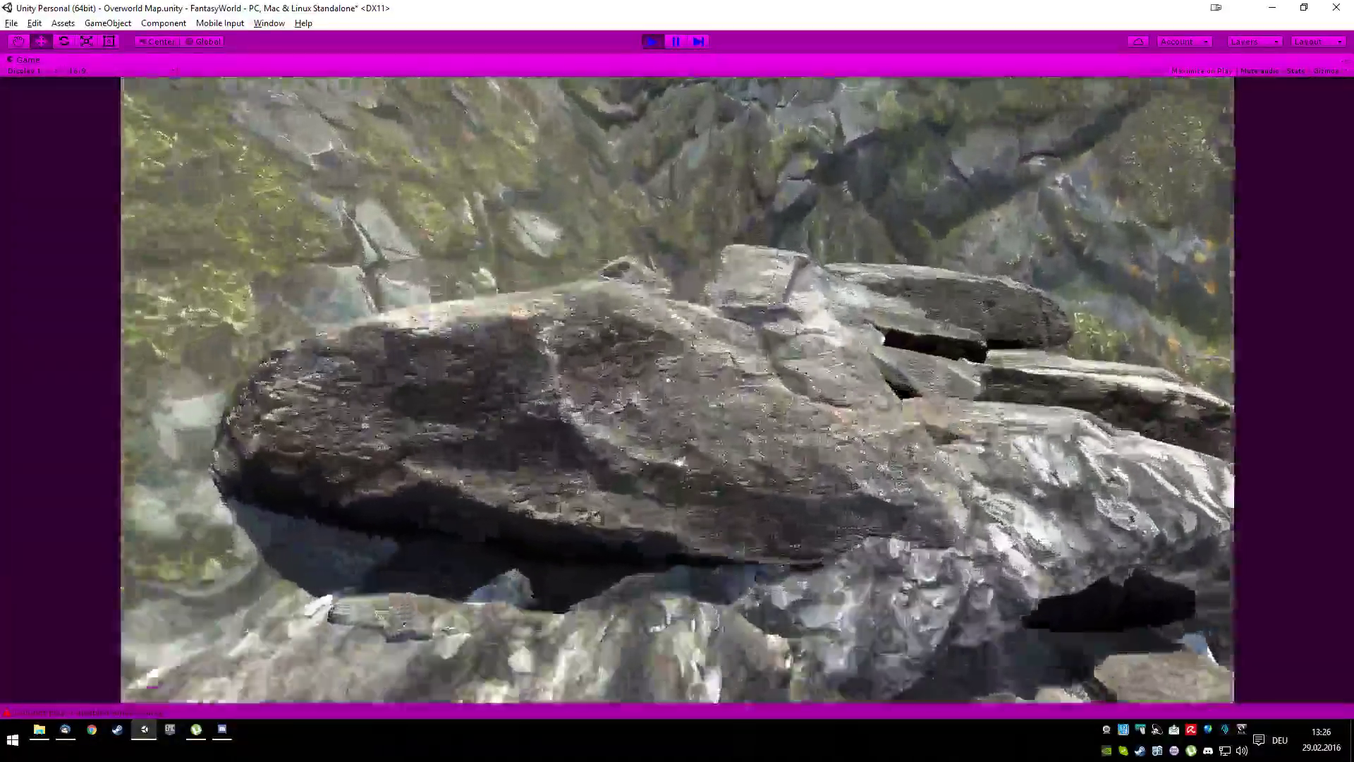
{"action": "key", "text": "s"}
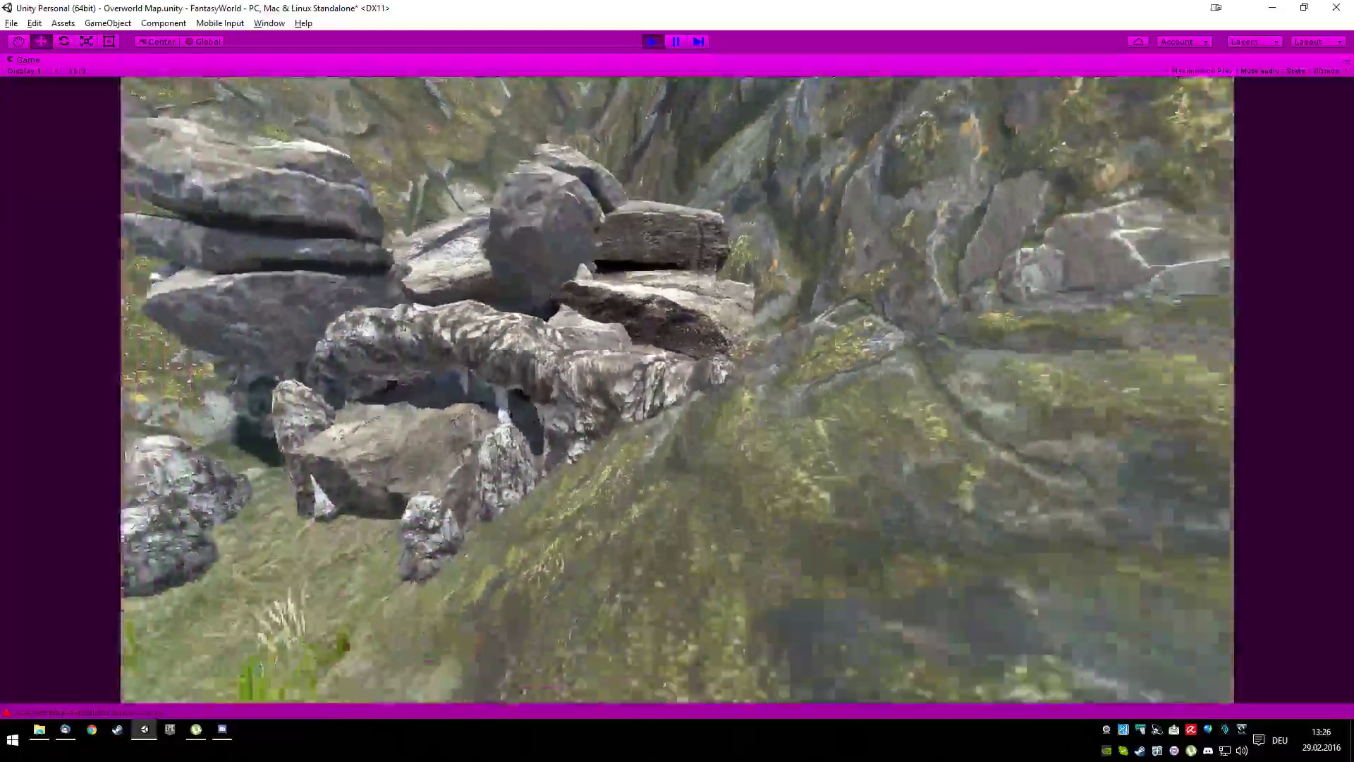
{"action": "key", "text": "s"}
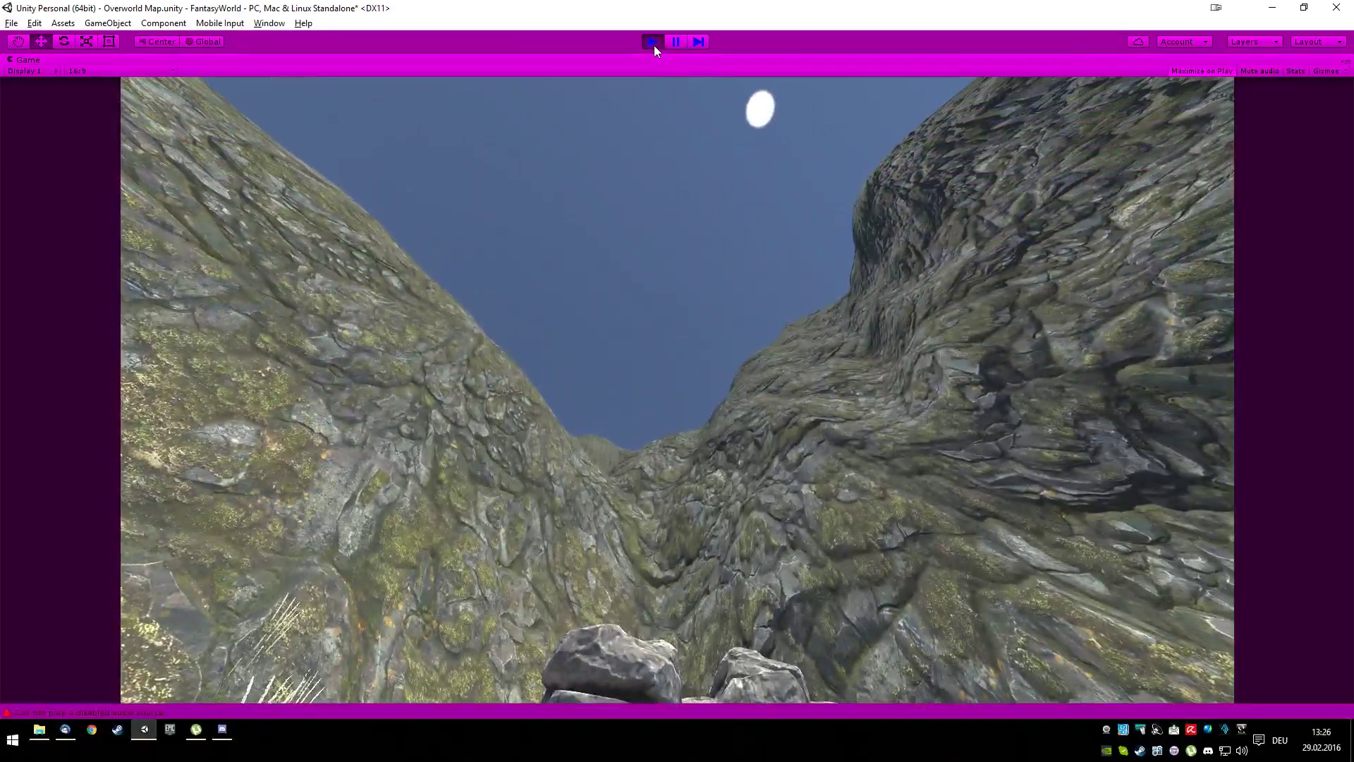
{"action": "left_click", "coordinate": [654, 42]}
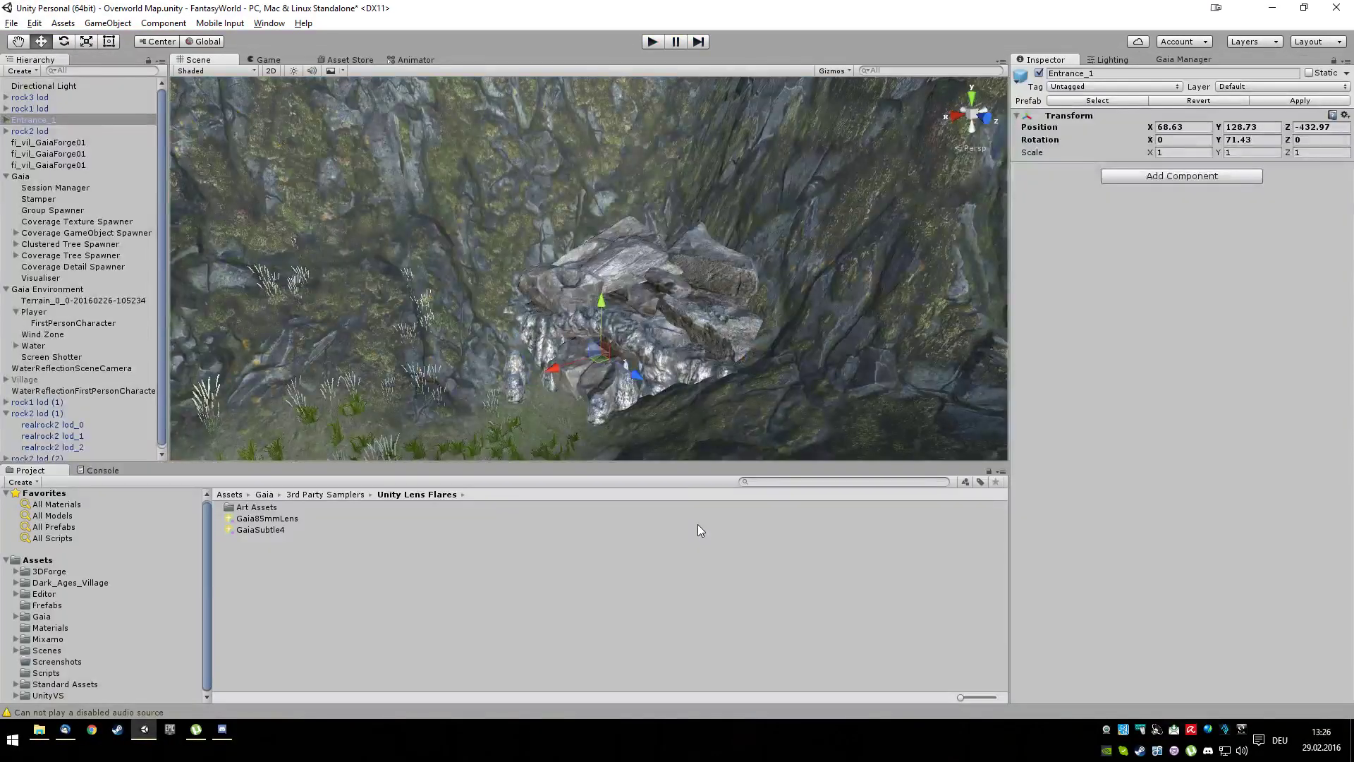
Step: Set the LOD Group fade mode to Cross Fade for rock1 lod and the rock2 lod (1) copy
{"action": "left_click", "coordinate": [554, 293]}
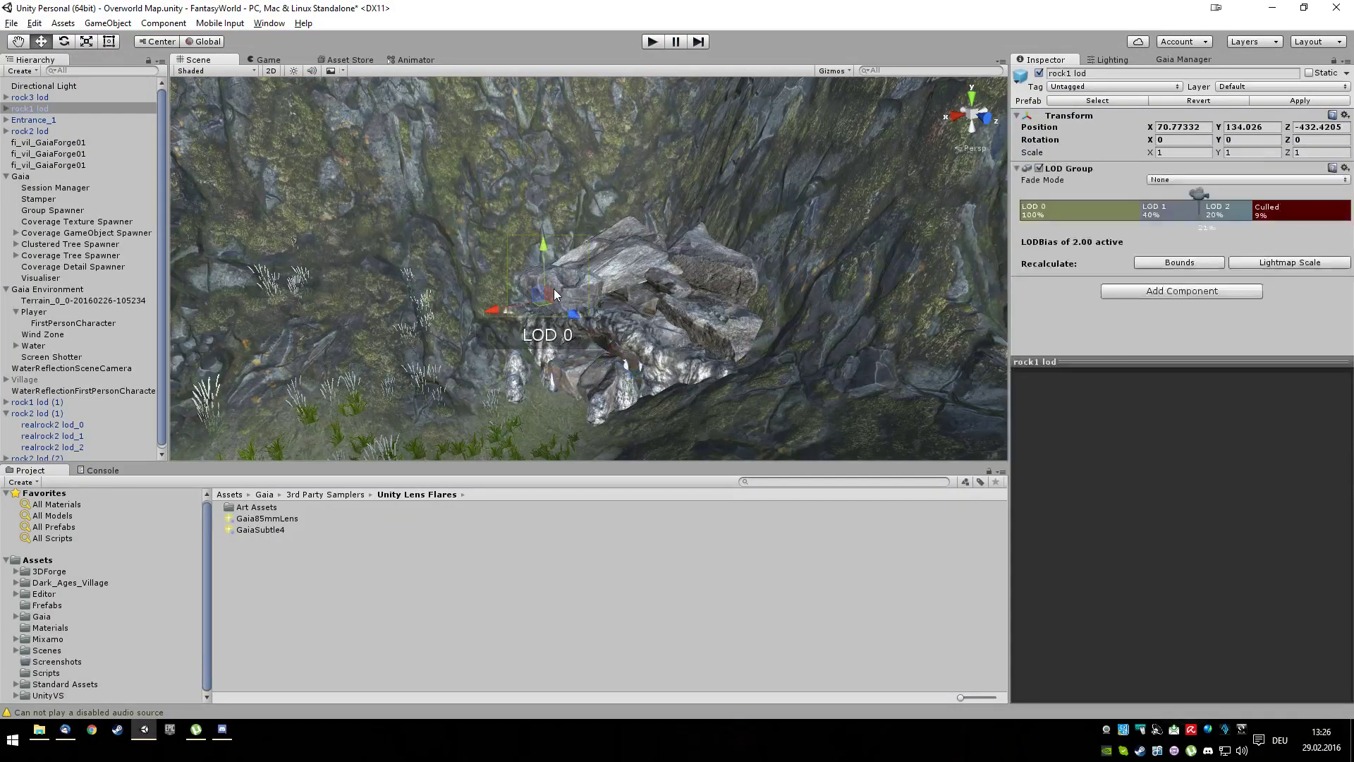
{"action": "left_click", "coordinate": [1176, 181]}
{"action": "left_click", "coordinate": [1172, 211]}
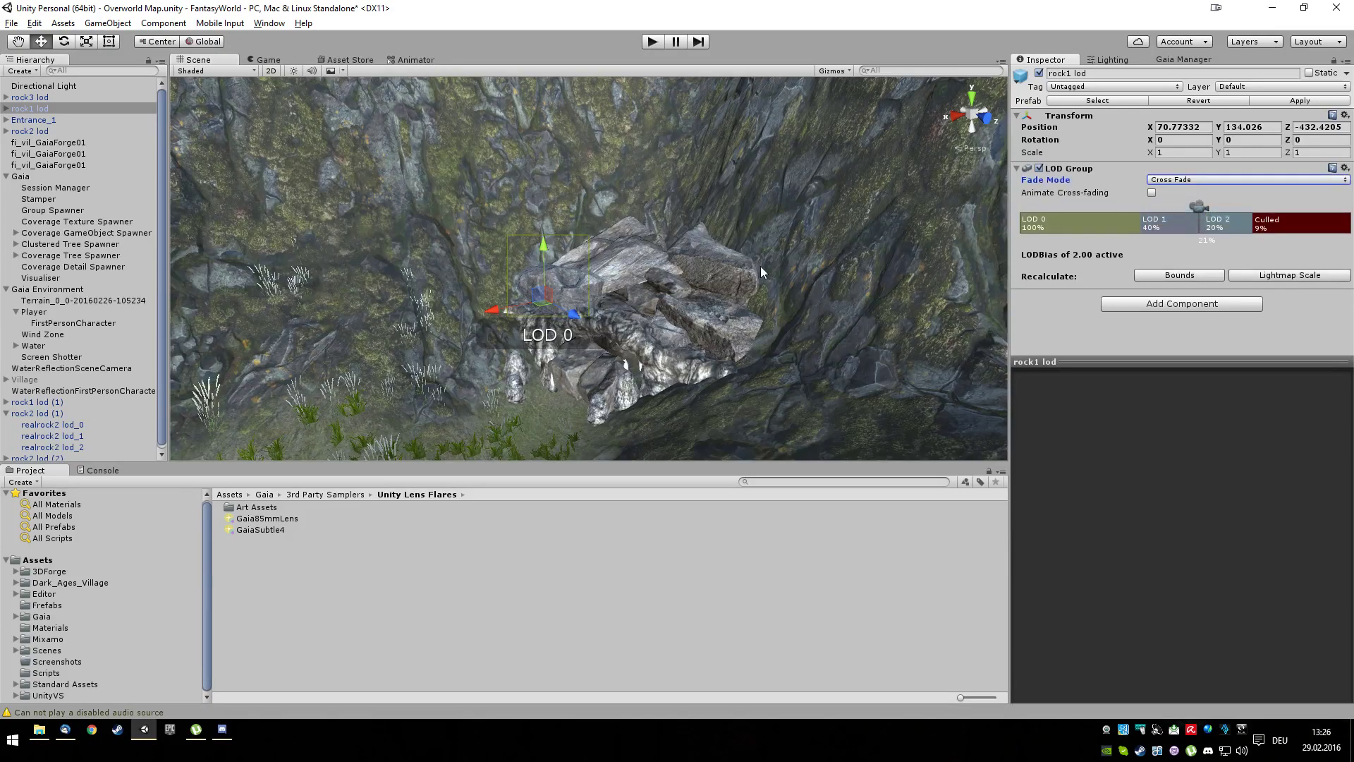
{"action": "left_click", "coordinate": [738, 273]}
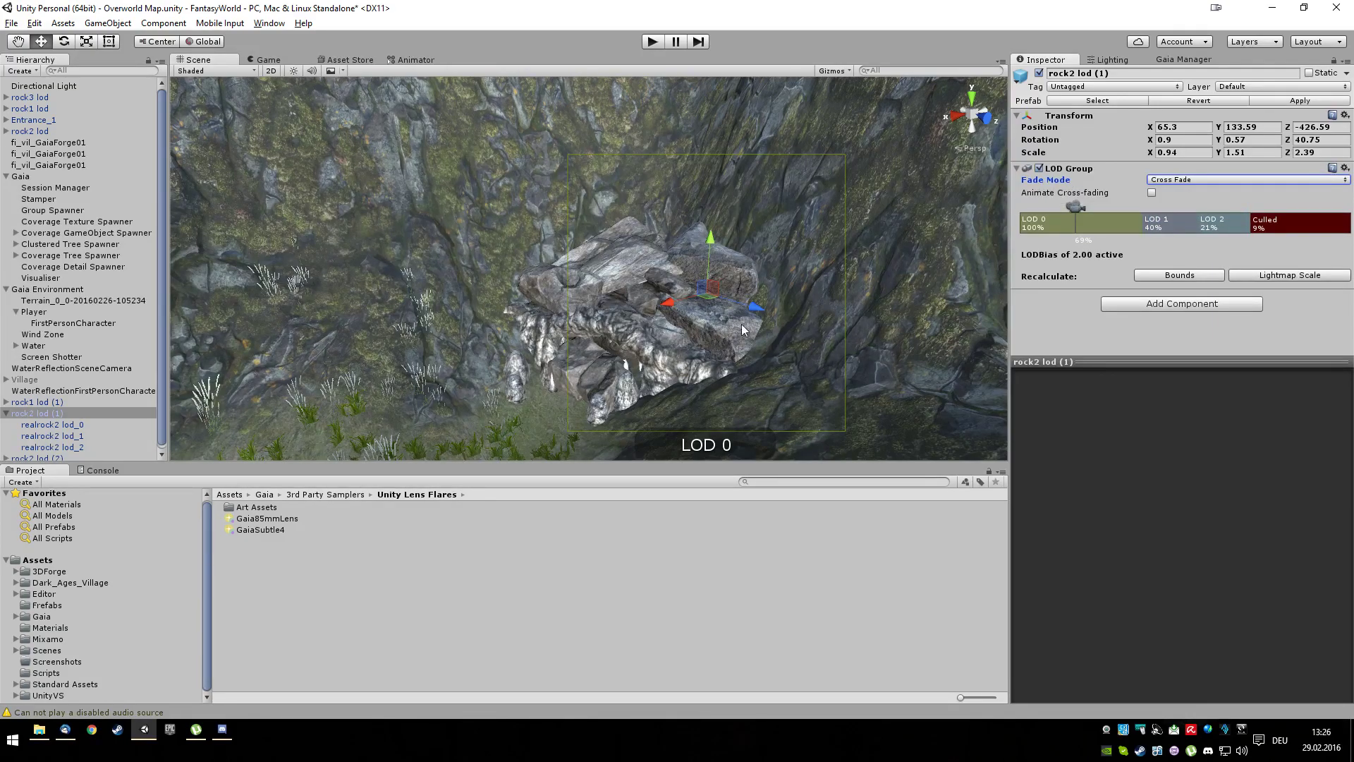
Step: Run play mode again and walk up to and over the cave entrance rocks to examine their LOD transitions
{"action": "left_click", "coordinate": [652, 42]}
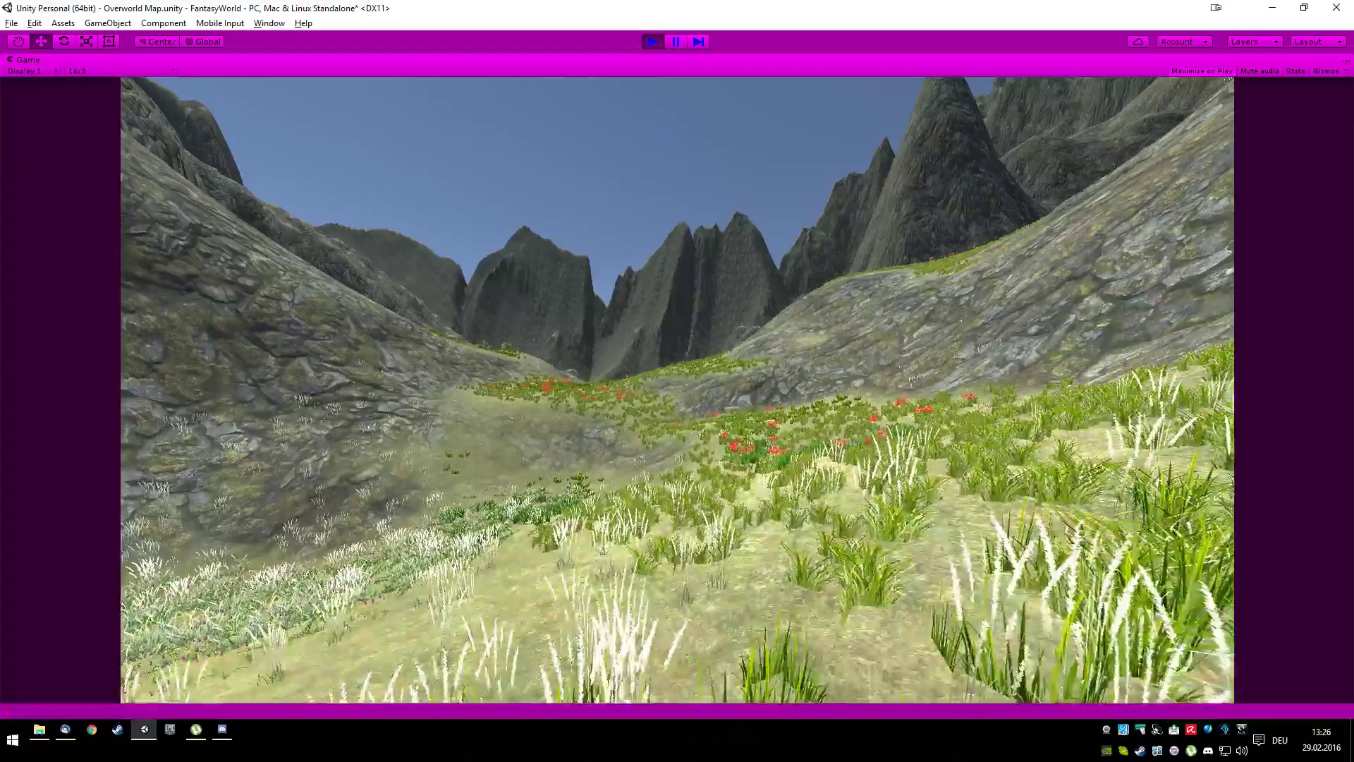
{"action": "key", "text": "w"}
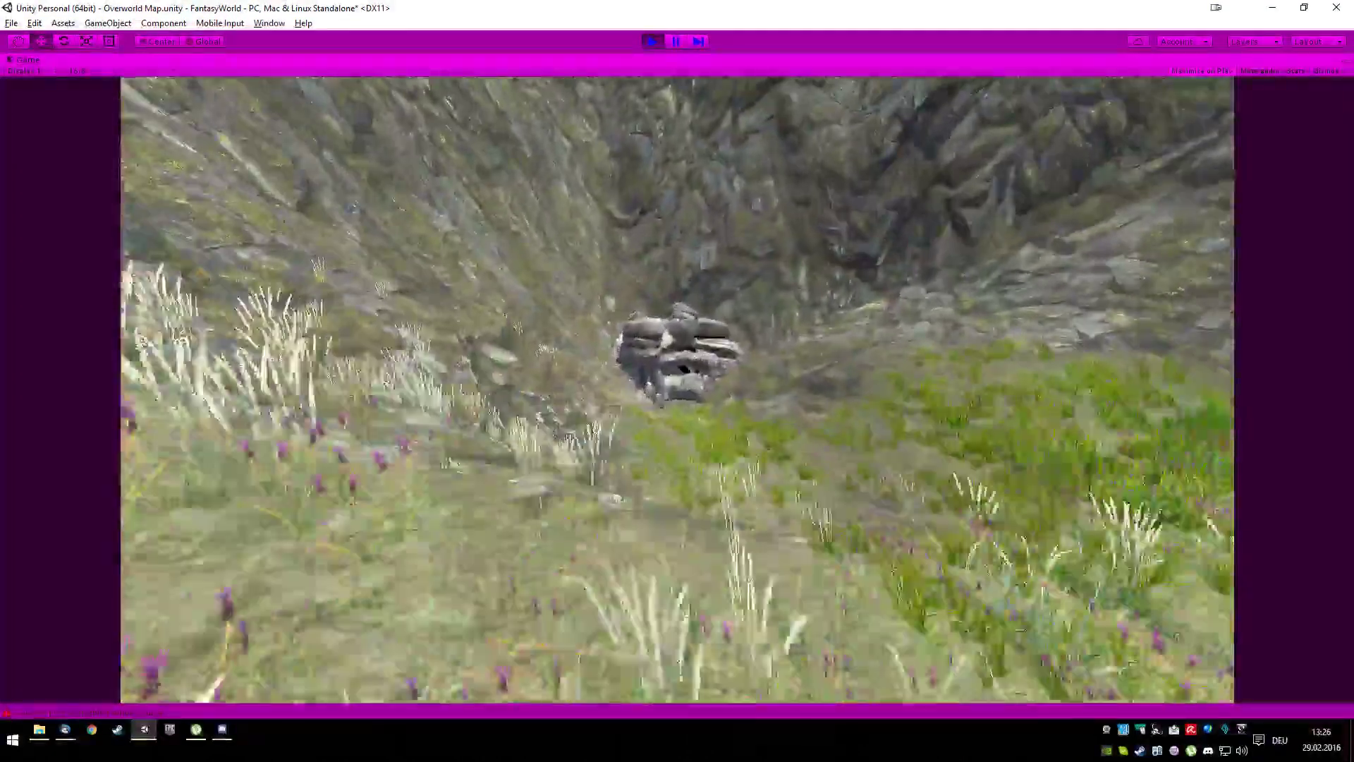
{"action": "key", "text": "w"}
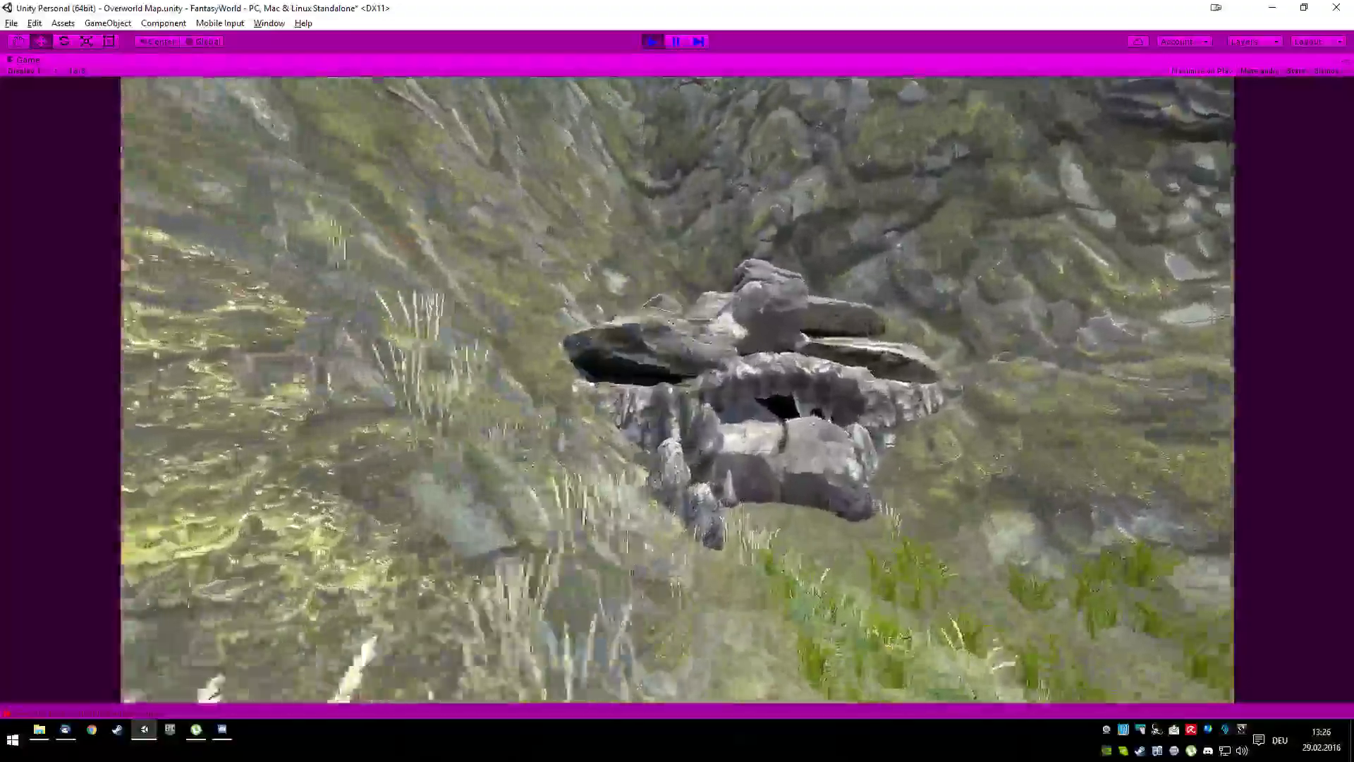
{"action": "key", "text": "w"}
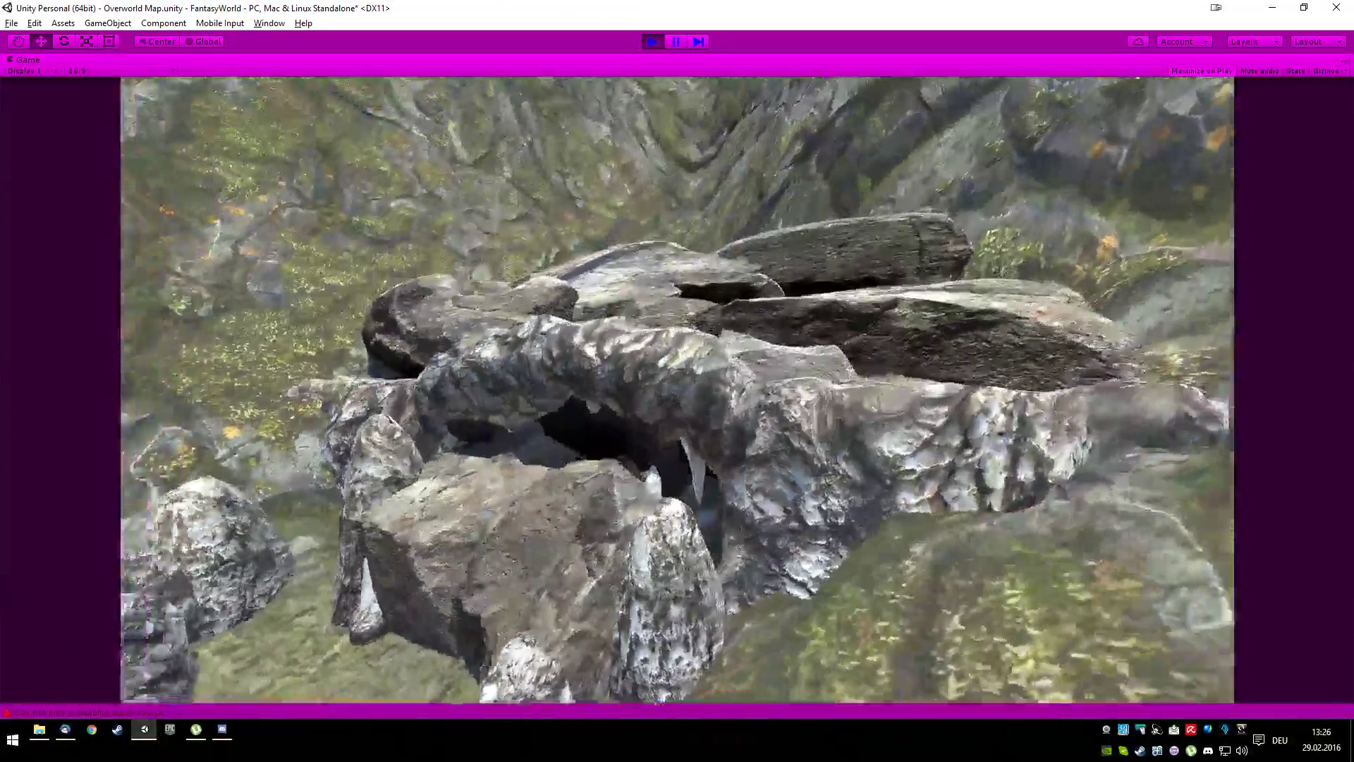
{"action": "key", "text": "w"}
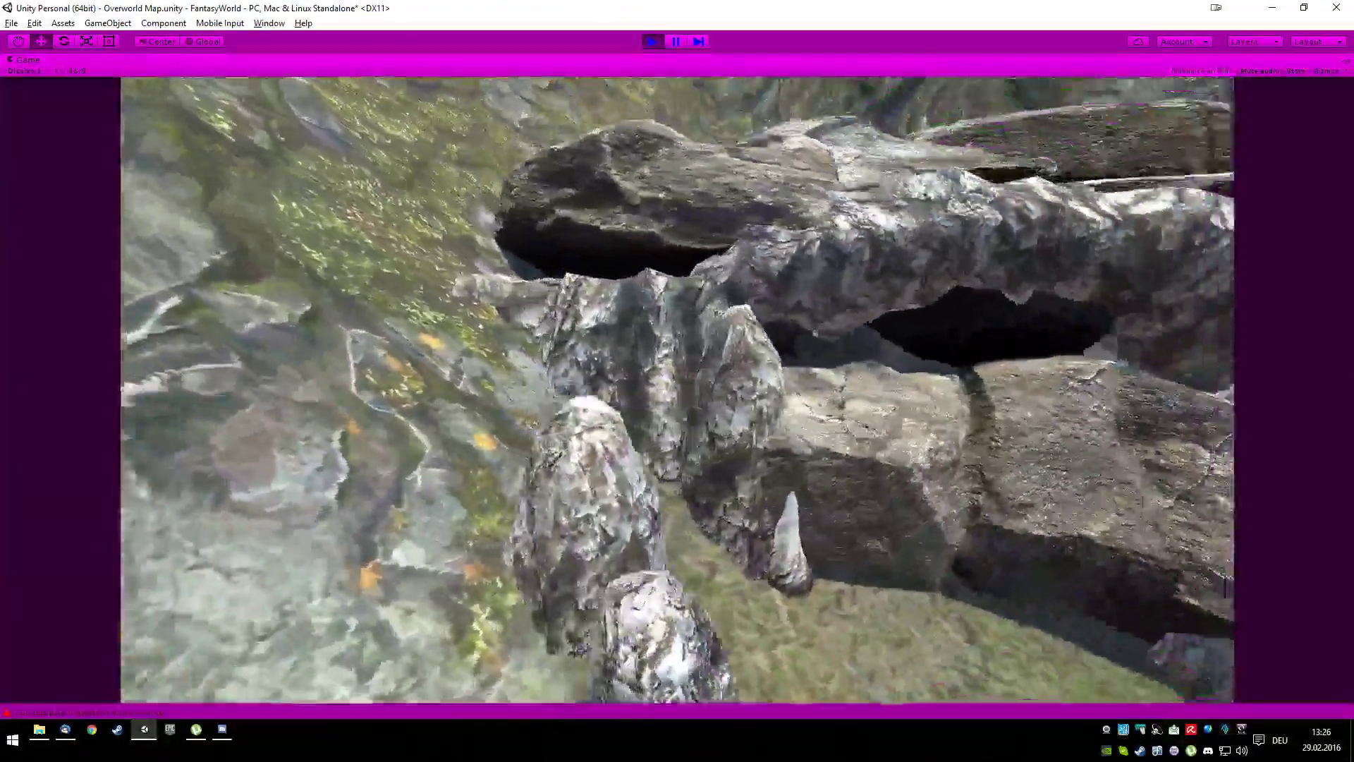
{"action": "key", "text": "w"}
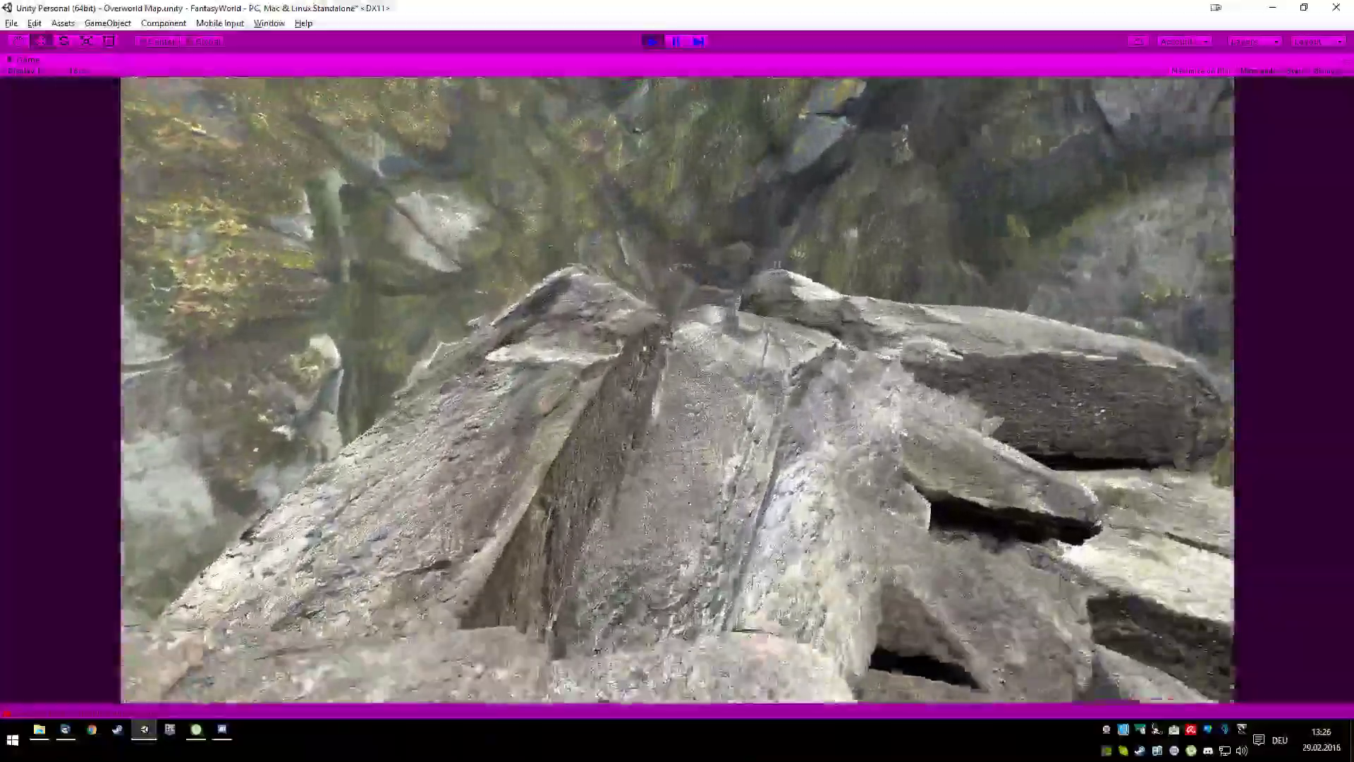
{"action": "key", "text": "w"}
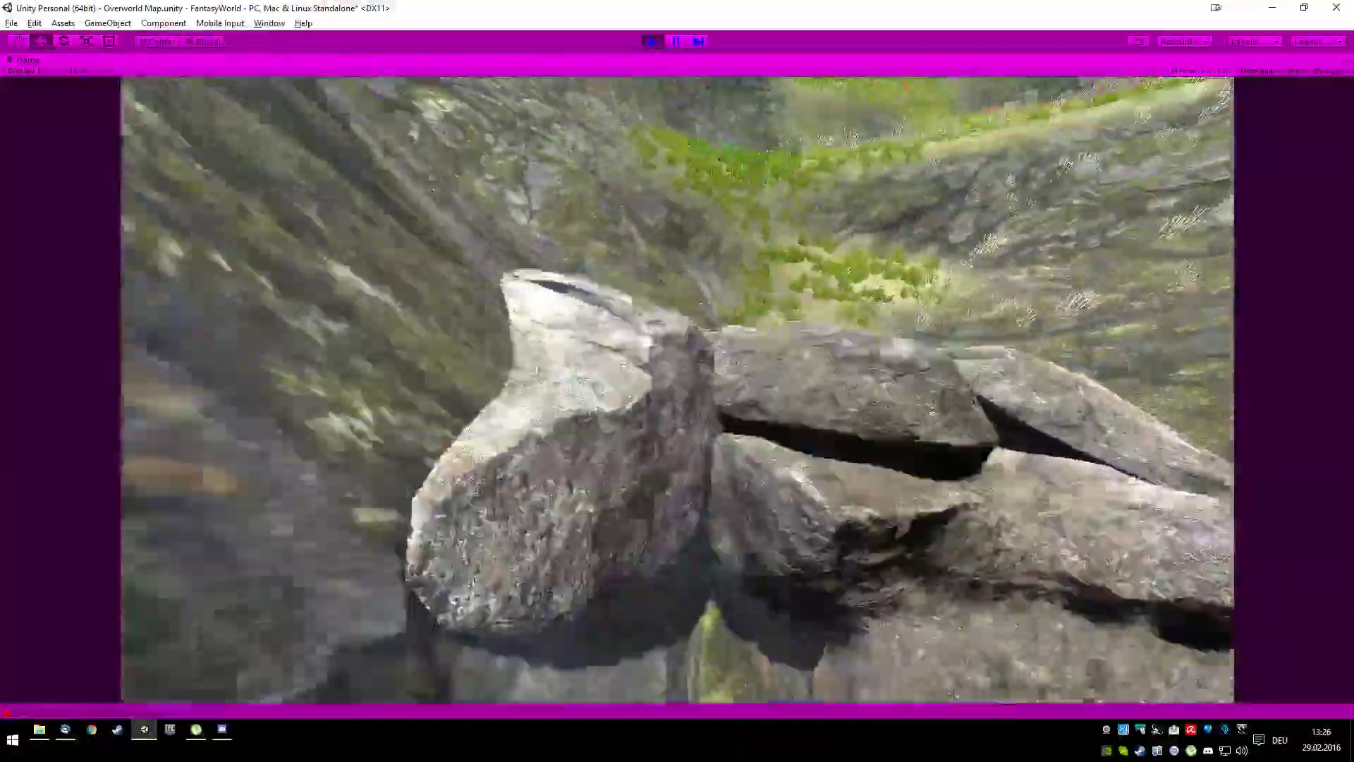